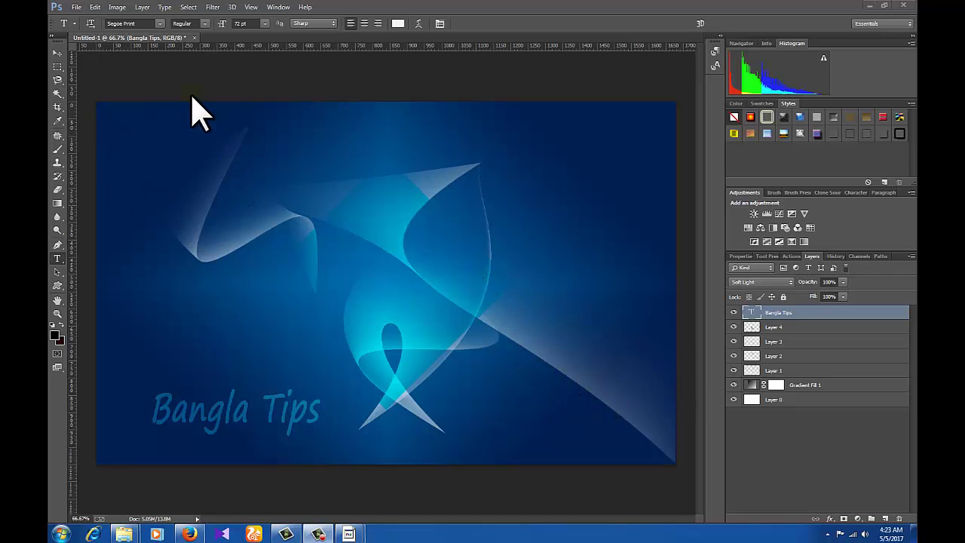
# Create a new 1680×1050 px, 72 ppi document and dock it as a tab.
pyautogui.click(76, 7)
pyautogui.click(30, 18)
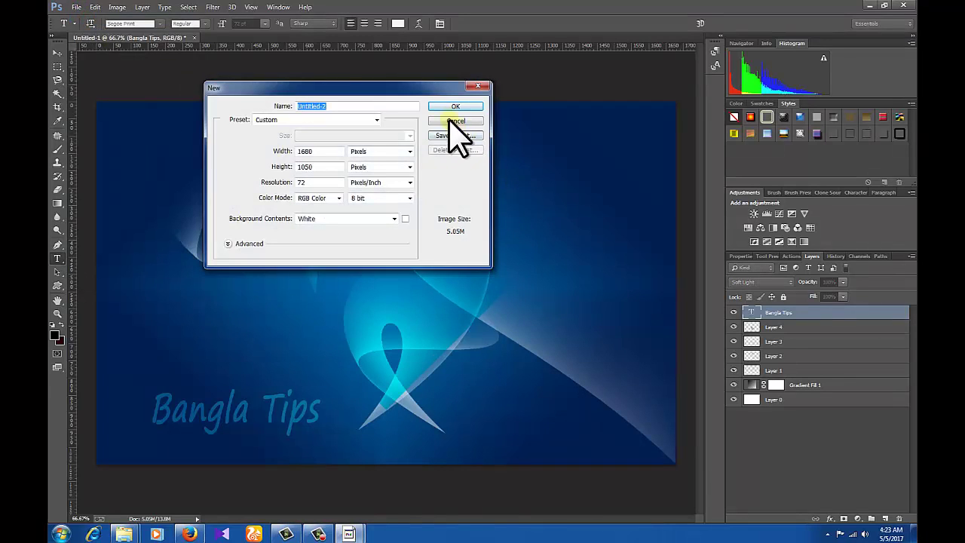
pyautogui.click(444, 105)
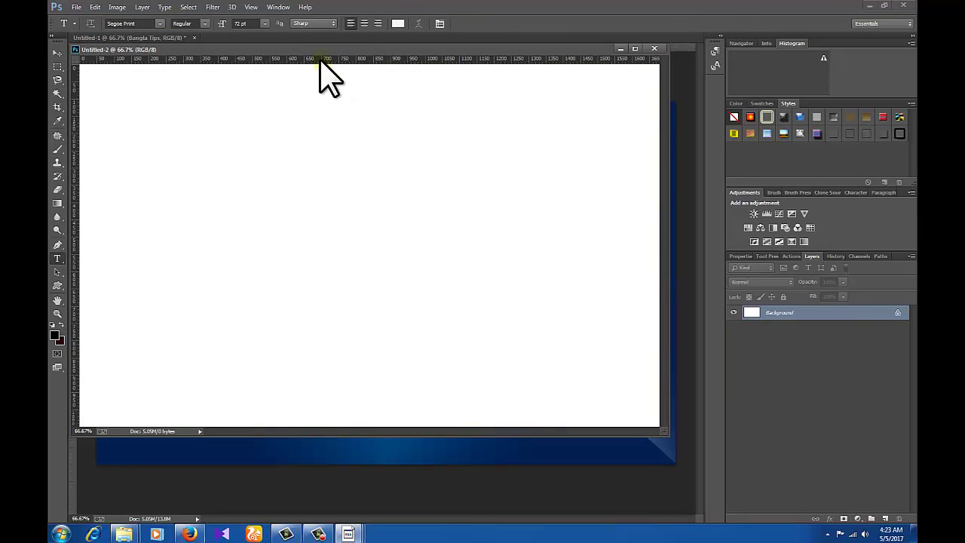
pyautogui.moveTo(315, 55); pyautogui.dragTo(354, 47)
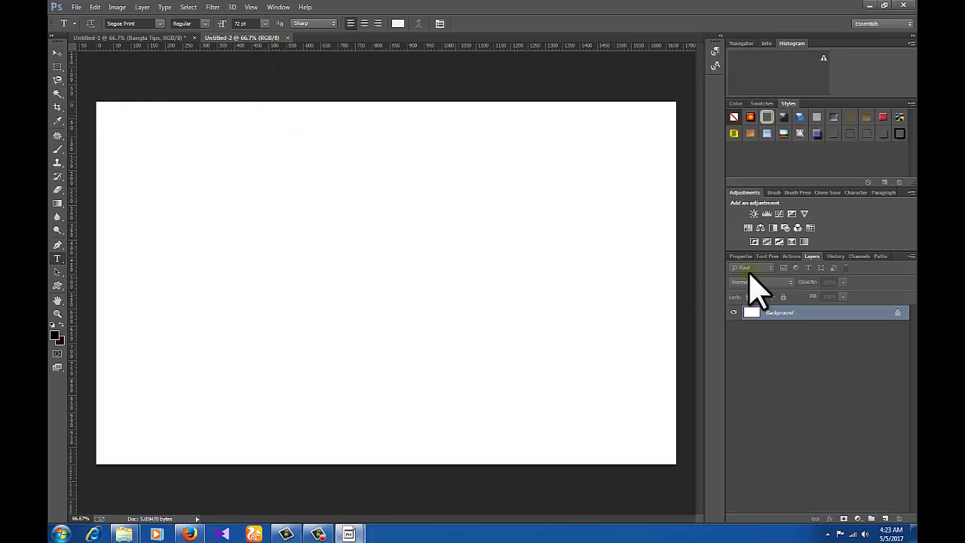
# Convert the locked Background into an editable Layer 0.
pyautogui.doubleClick(896, 312)
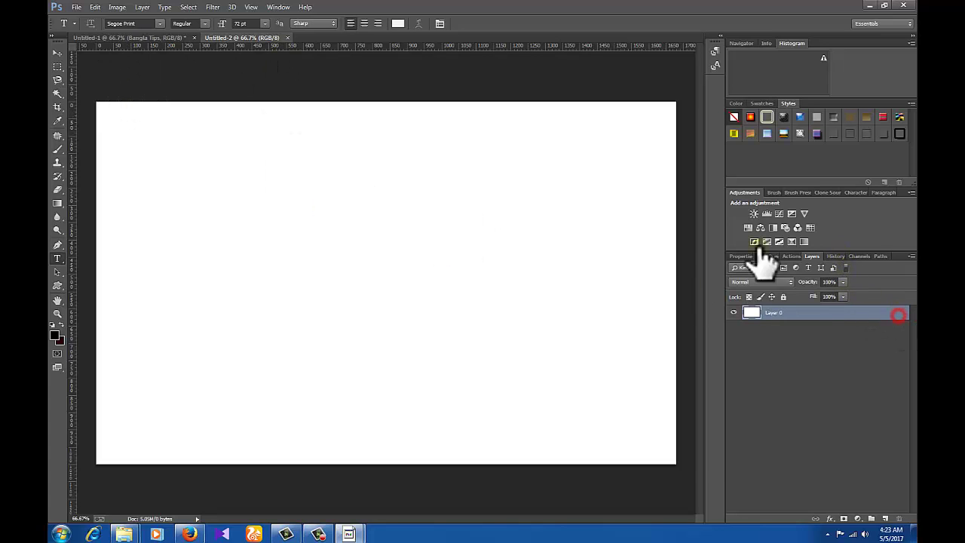
pyautogui.click(859, 244)
pyautogui.press('t')
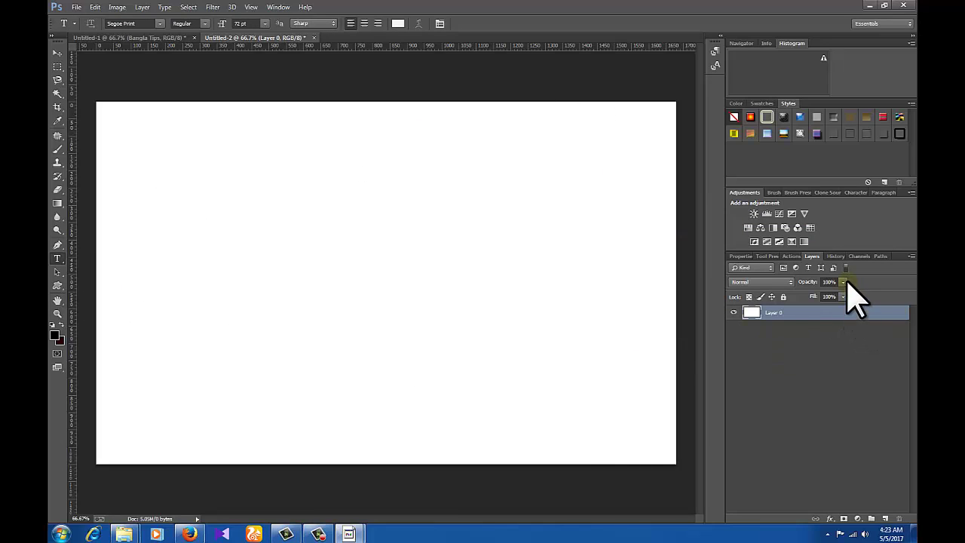
# Preview a pinkish foreground colour, discard it, and bring up the fill and adjustment layer list.
pyautogui.click(56, 337)
pyautogui.moveTo(605, 333)
pyautogui.mouseDown()
pyautogui.moveTo(538, 328)
pyautogui.moveTo(505, 280)
pyautogui.mouseUp()
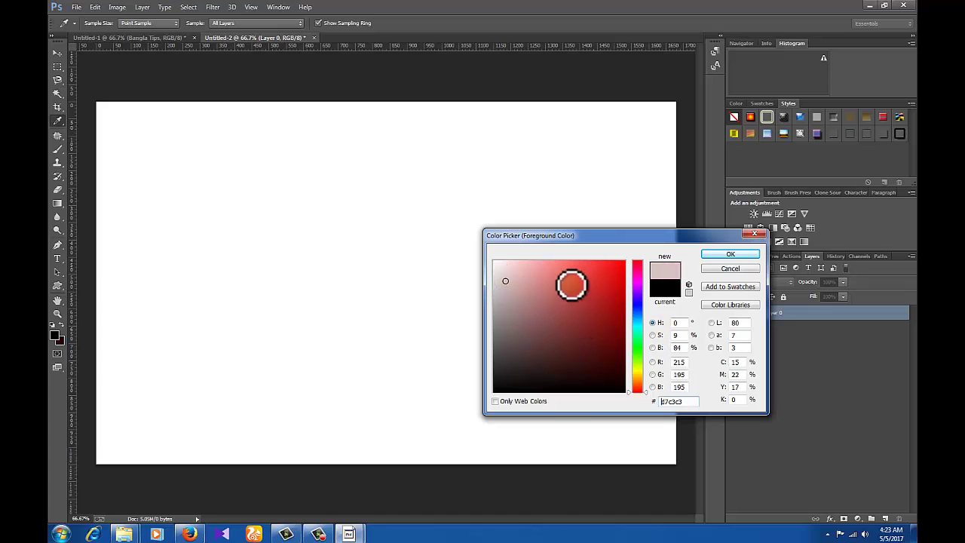
pyautogui.click(738, 267)
pyautogui.press('t')
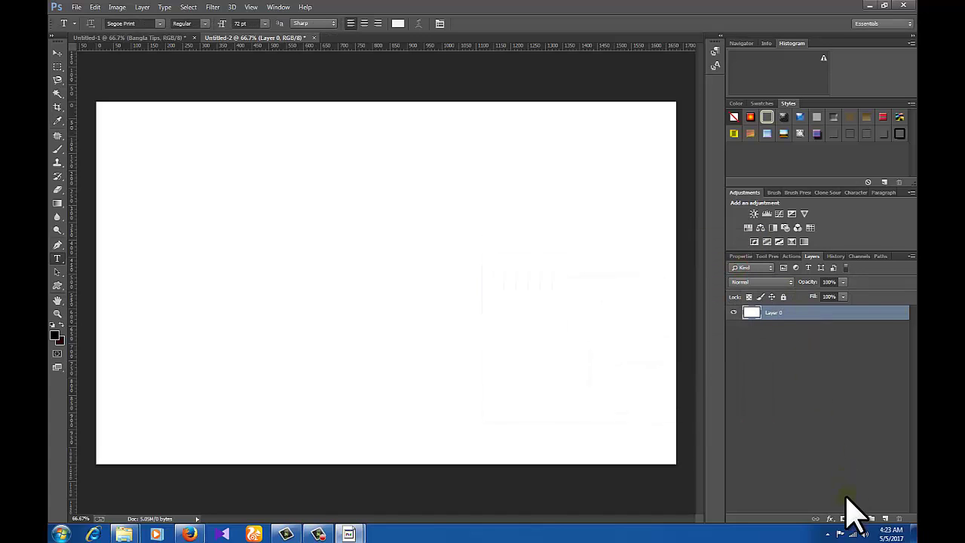
pyautogui.click(857, 519)
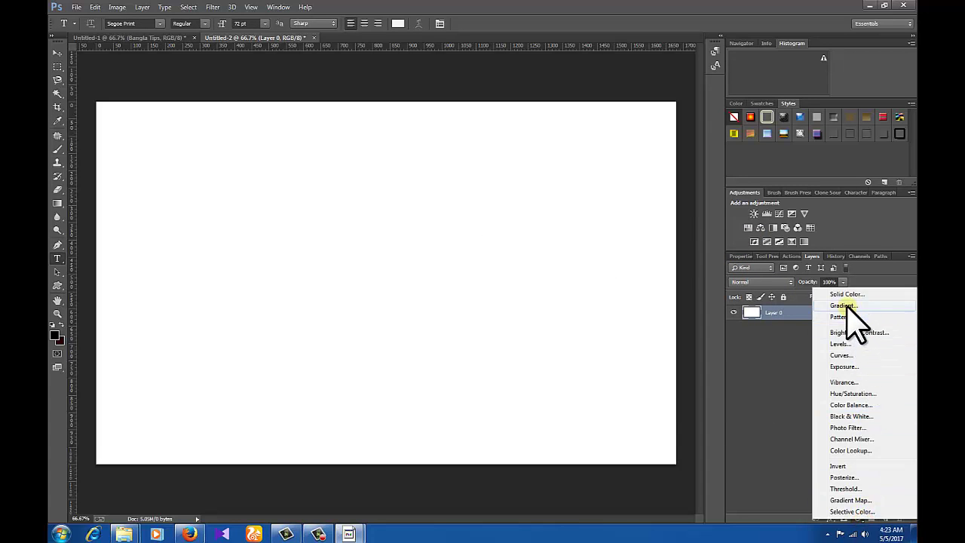
# Add a Gradient Fill layer using the Light Brown-to-white preset, ready for editing.
pyautogui.click(847, 306)
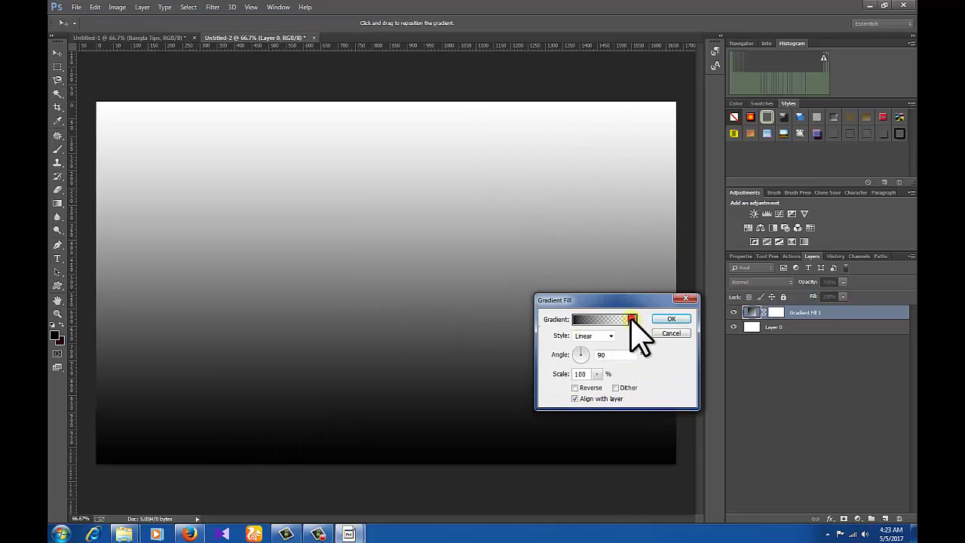
pyautogui.click(632, 320)
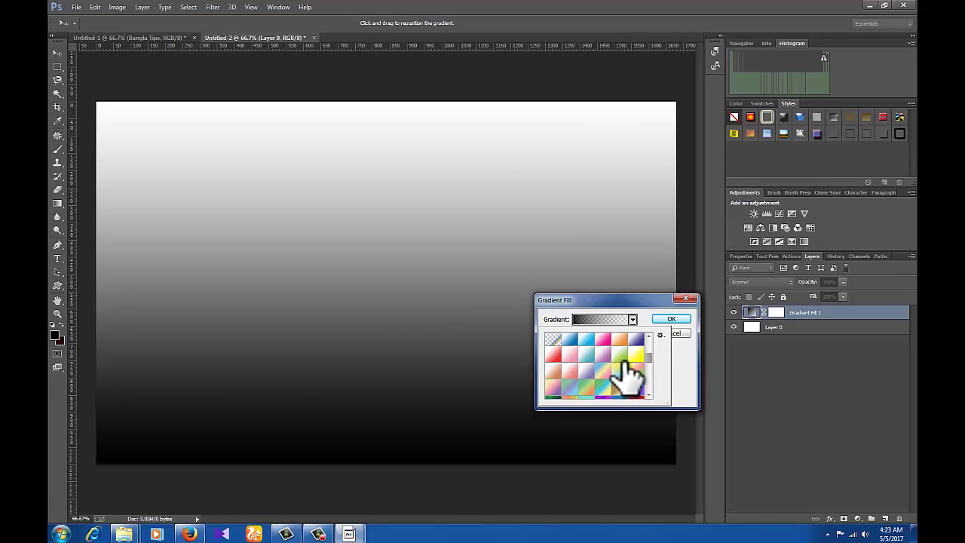
pyautogui.click(554, 371)
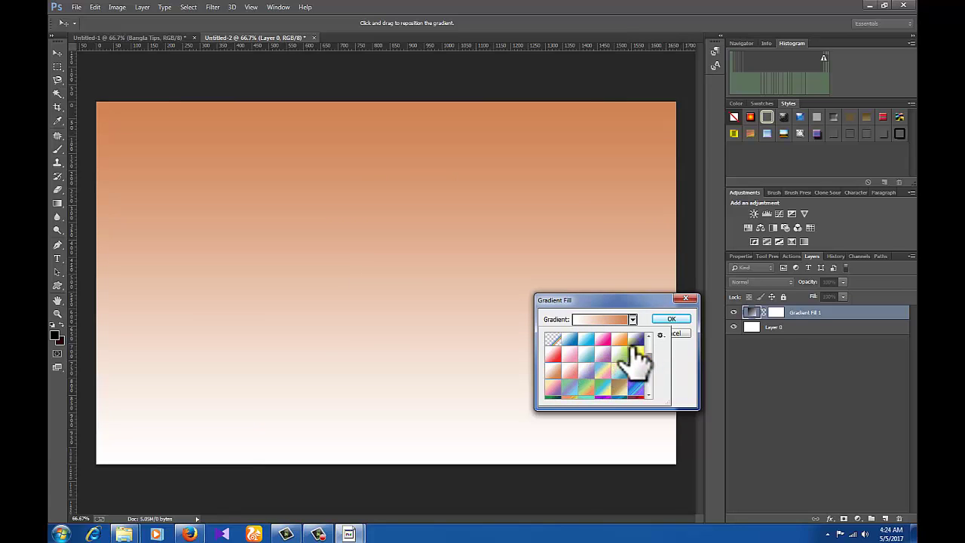
pyautogui.click(642, 309)
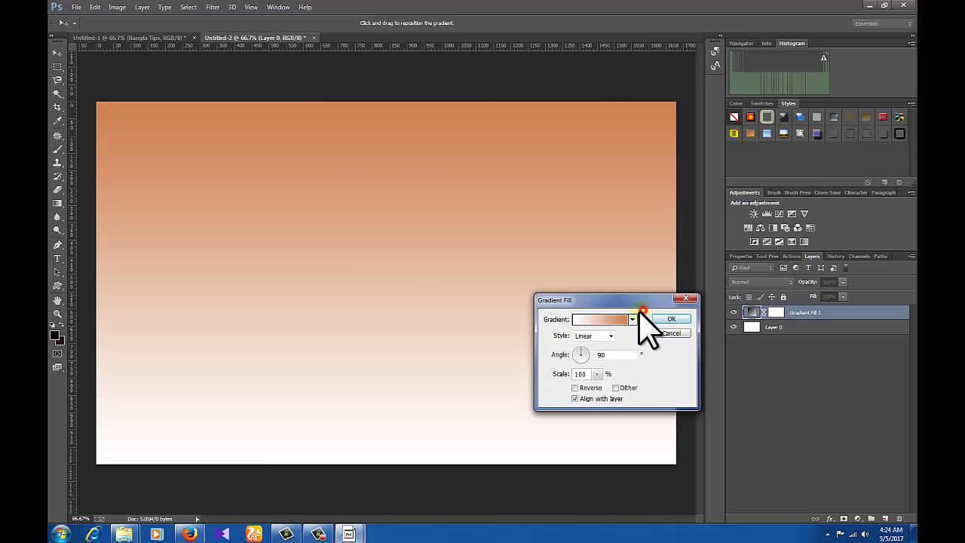
pyautogui.click(579, 319)
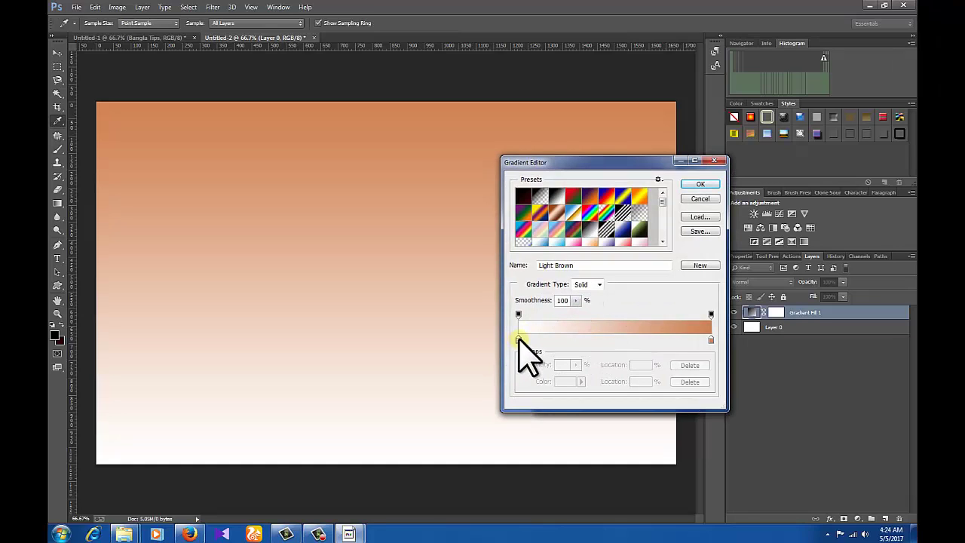
# Change the gradient's right colour stop to a lighter soft peach.
pyautogui.click(711, 339)
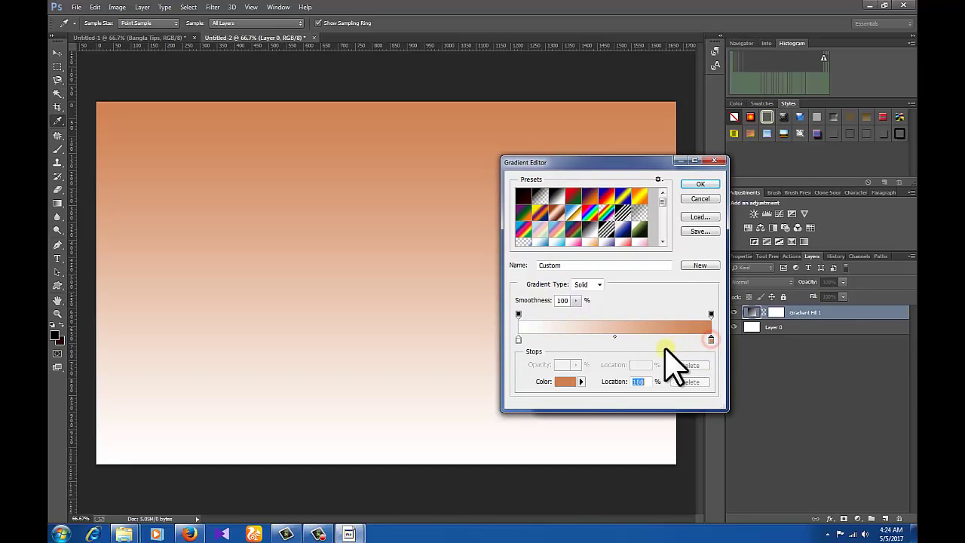
pyautogui.click(578, 380)
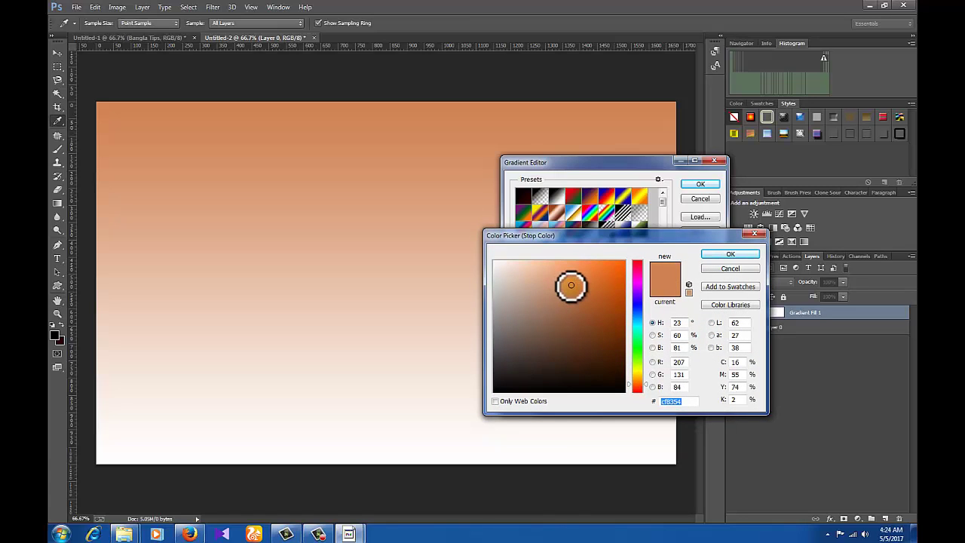
pyautogui.moveTo(570, 285); pyautogui.dragTo(552, 271)
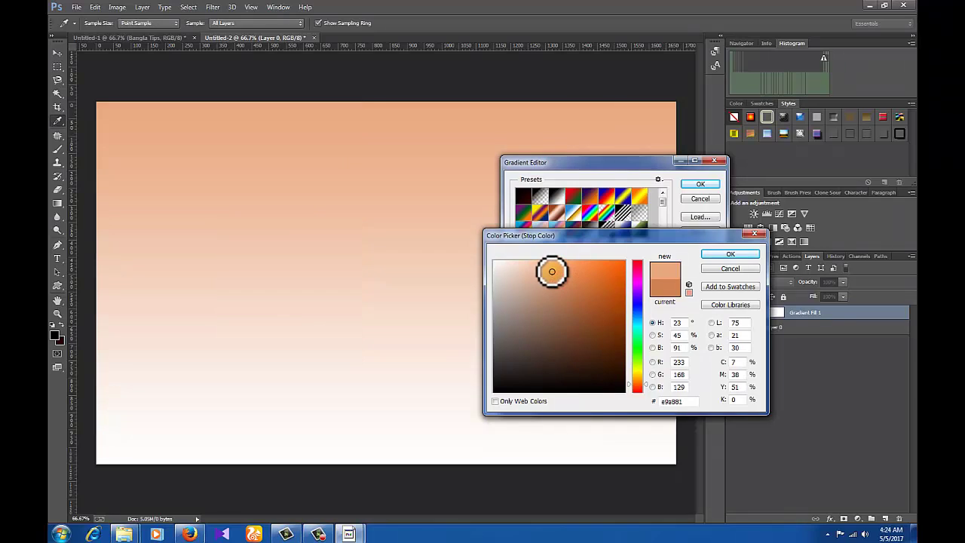
pyautogui.click(729, 254)
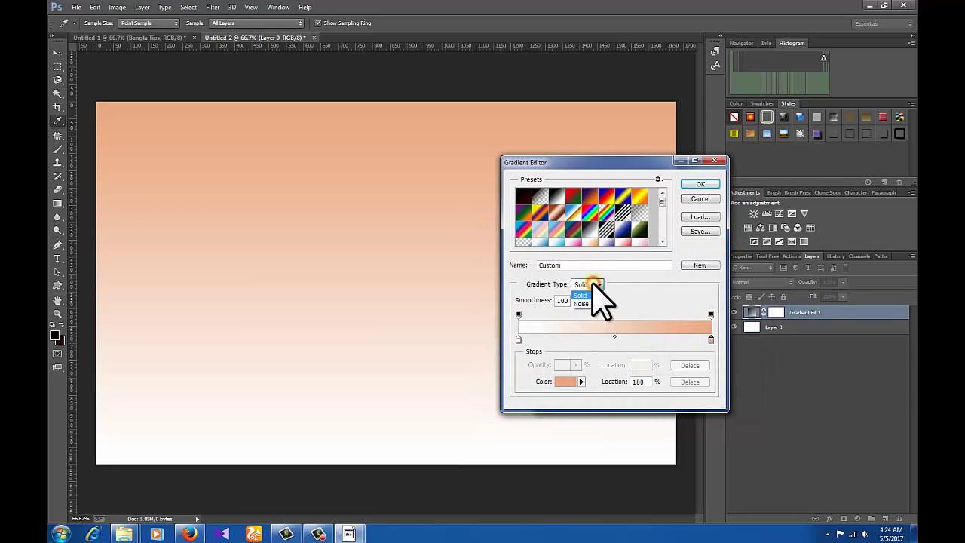
# Keep the gradient type Solid with Smoothness 100 and accept the edited gradient.
pyautogui.click(585, 302)
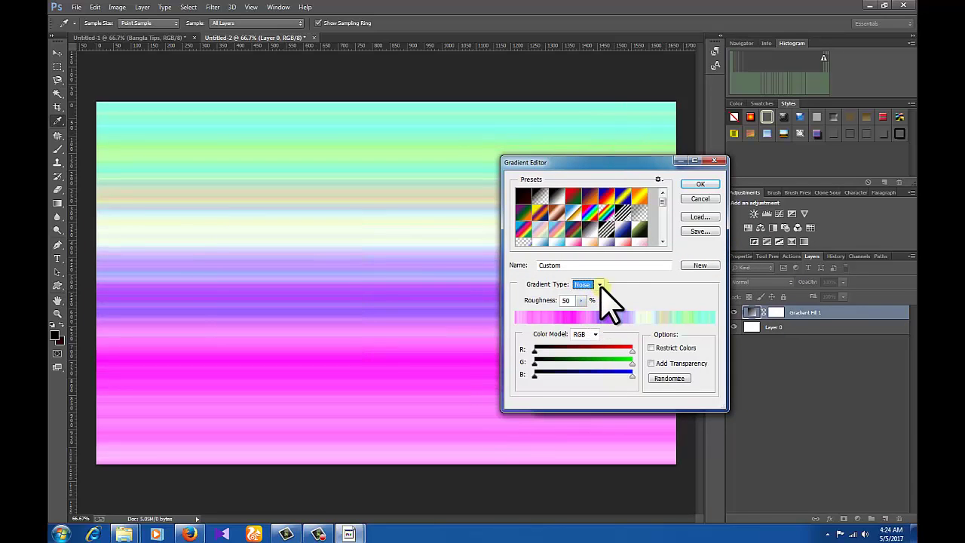
pyautogui.click(595, 293)
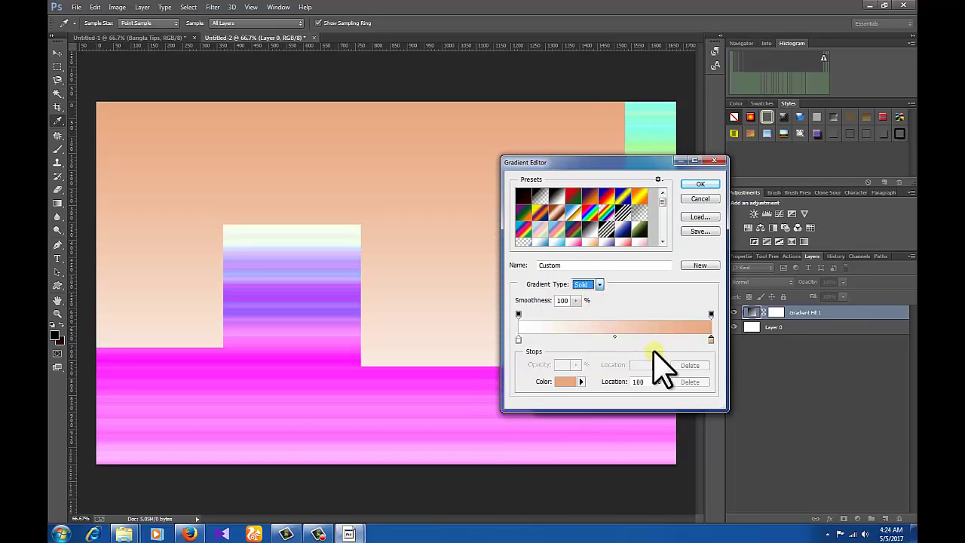
pyautogui.click(575, 300)
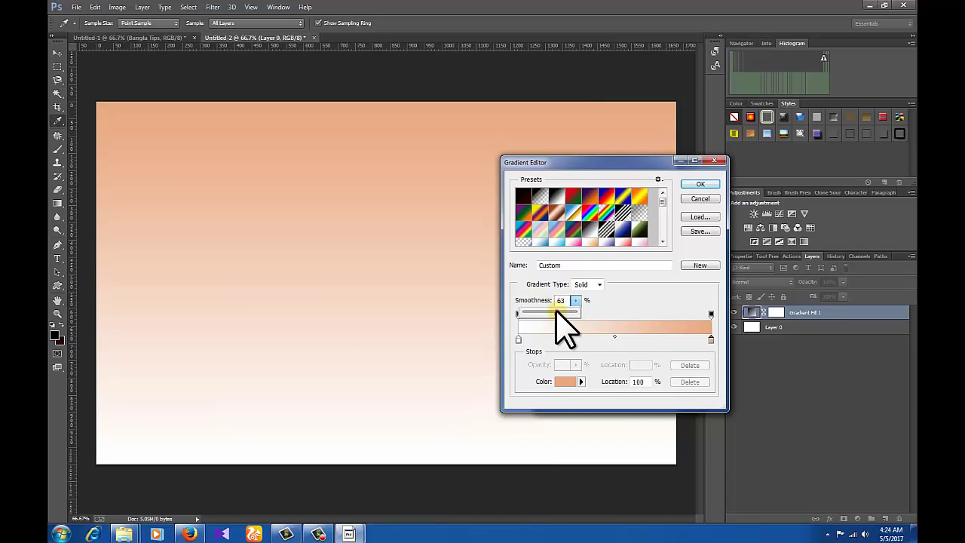
pyautogui.moveTo(556, 309); pyautogui.dragTo(578, 309)
pyautogui.click(636, 313)
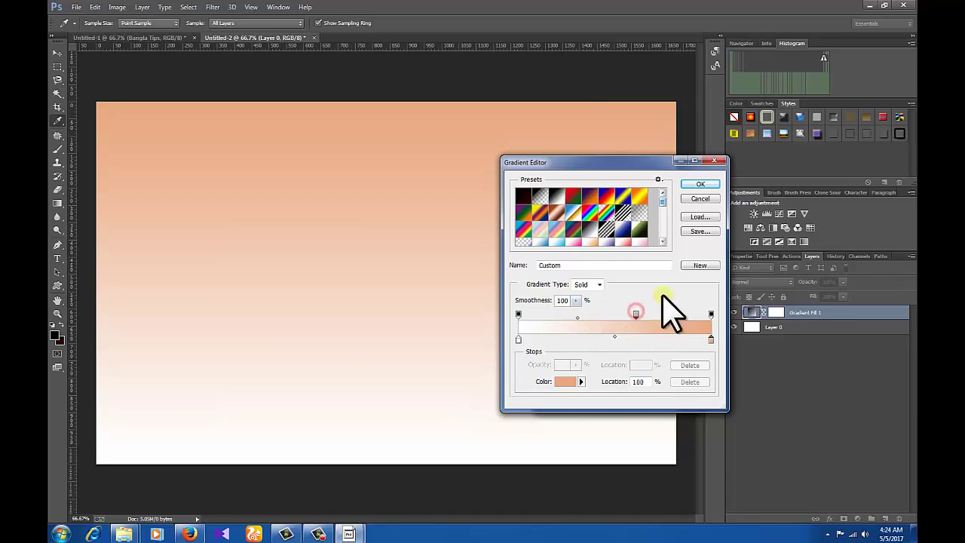
pyautogui.click(698, 185)
pyautogui.click(585, 354)
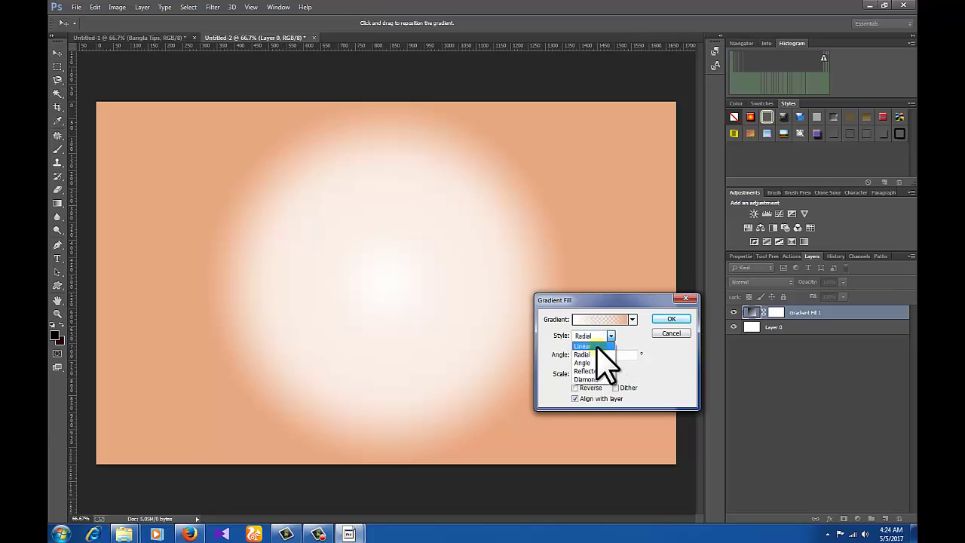
# Apply the gradient fill in Reflected style at 90° with Reverse left off.
pyautogui.click(596, 346)
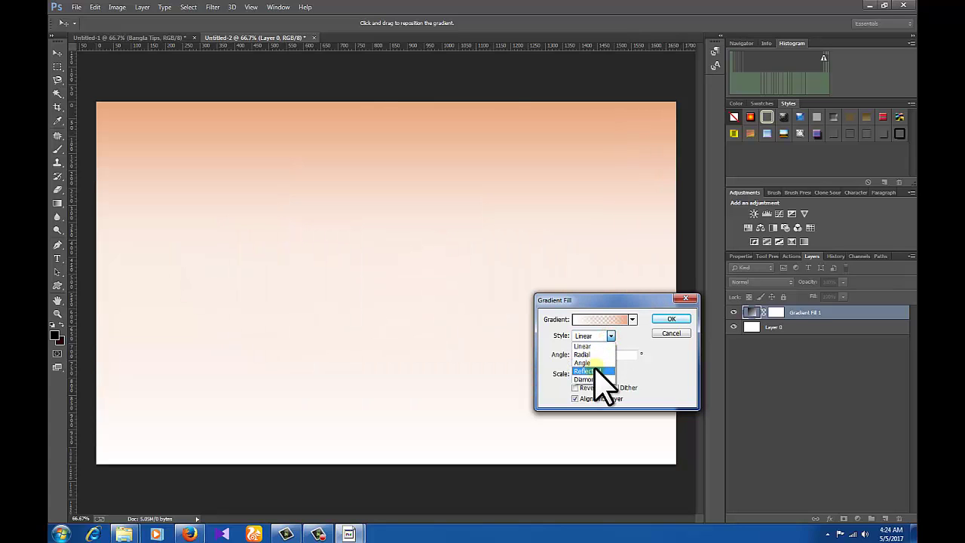
pyautogui.click(595, 371)
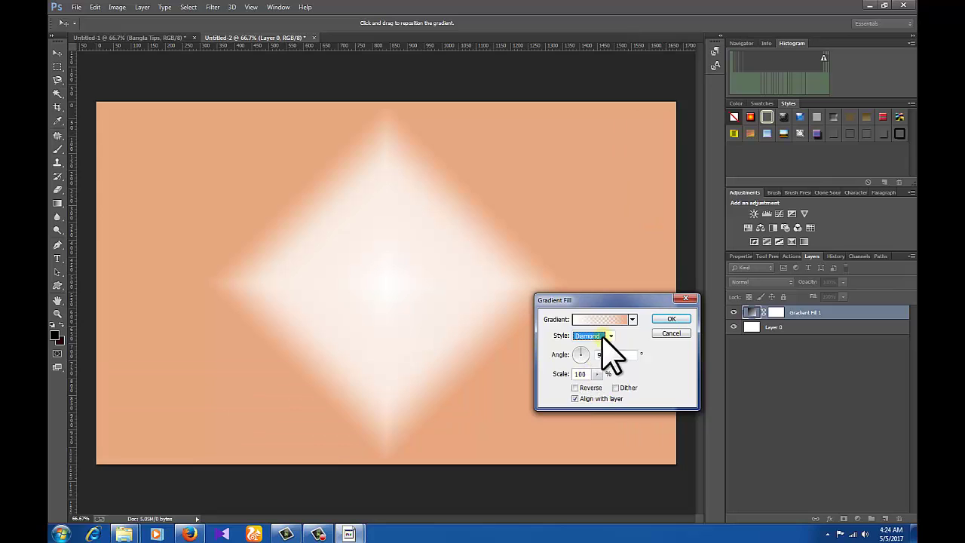
pyautogui.click(593, 370)
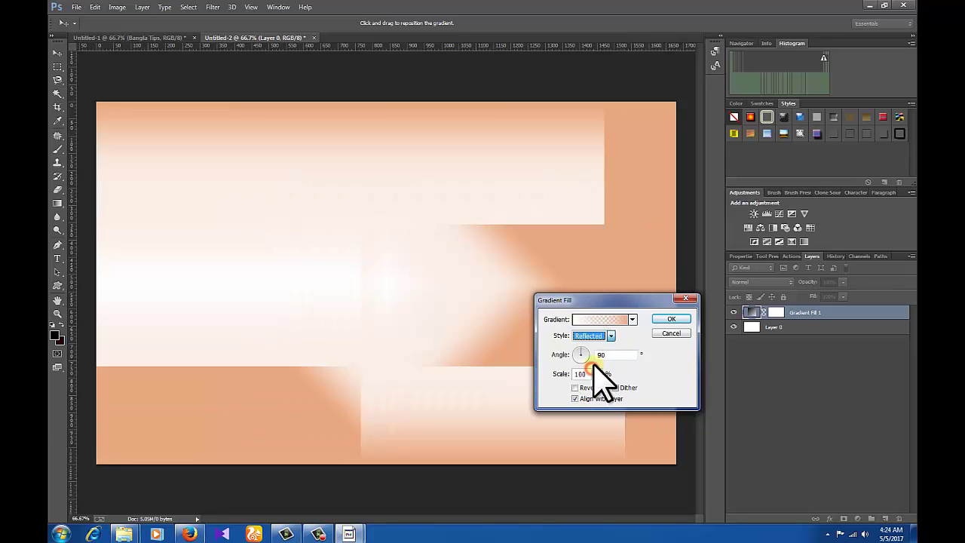
pyautogui.click(576, 388)
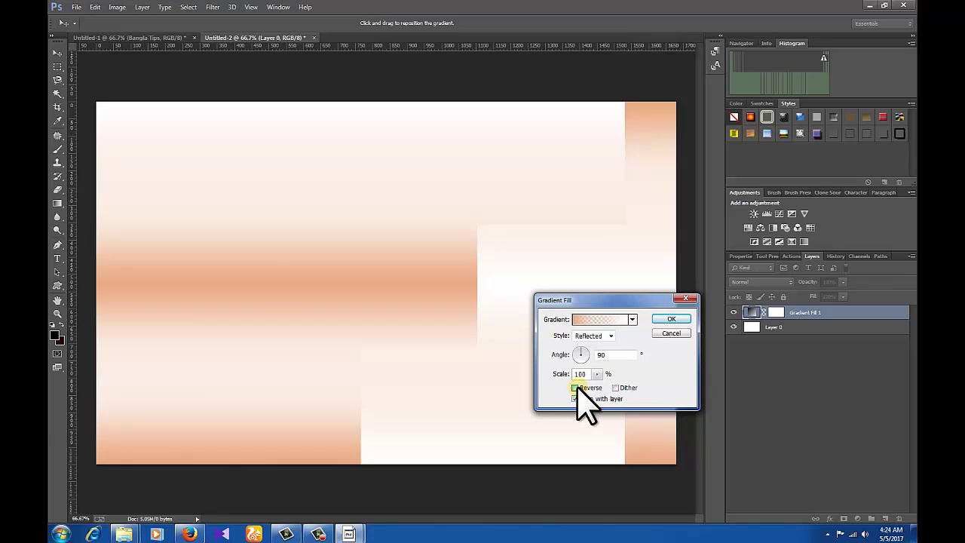
pyautogui.click(575, 388)
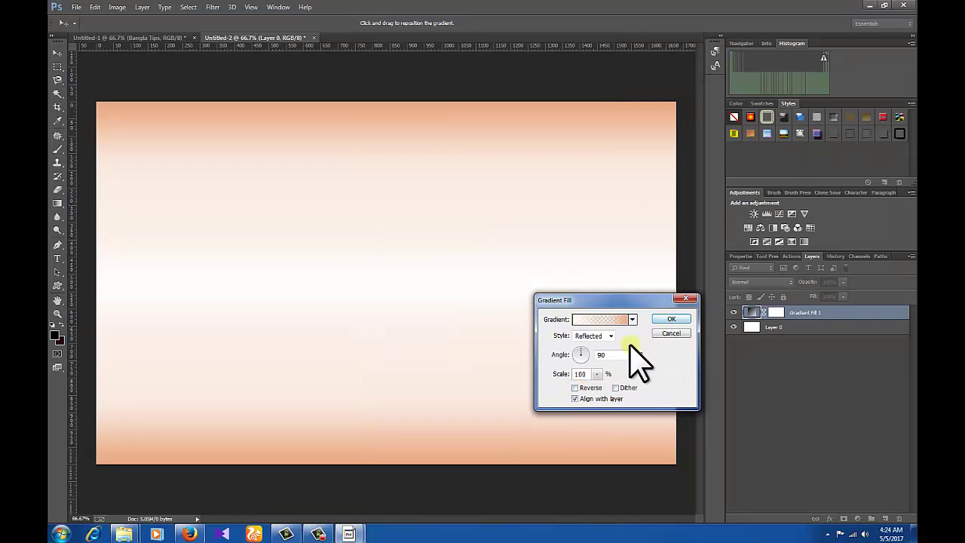
pyautogui.click(669, 320)
pyautogui.press('t')
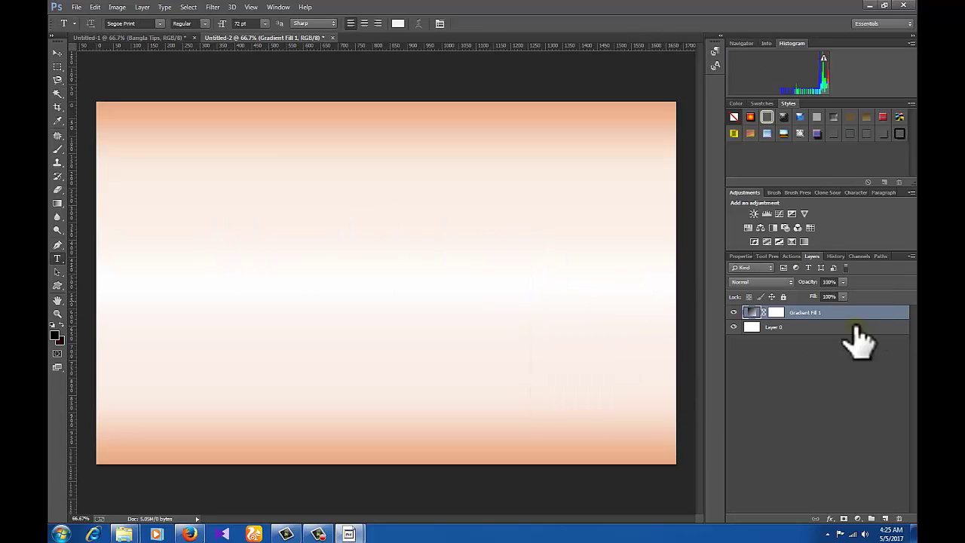
# Add Layer 1 and marquee a full-width horizontal band, keeping the near-black foreground colour.
pyautogui.click(885, 518)
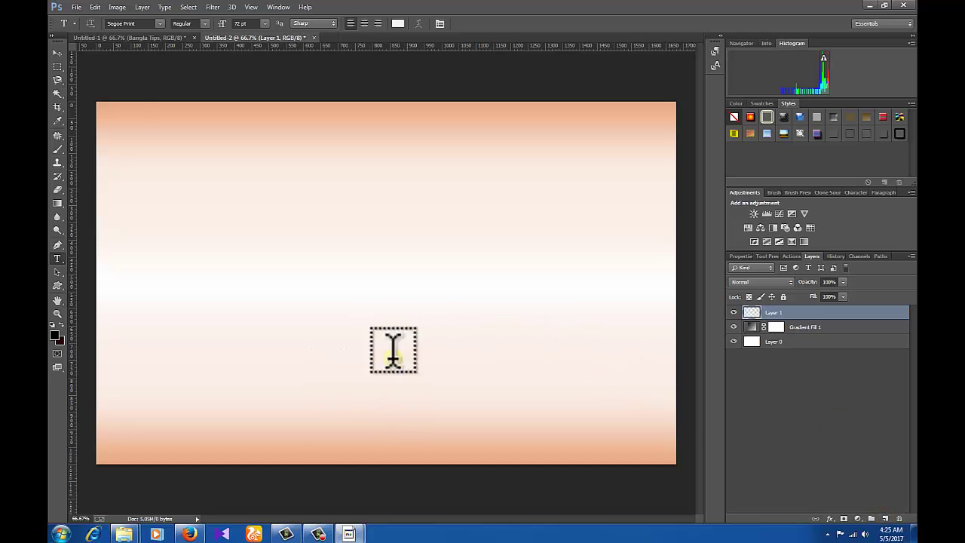
pyautogui.click(59, 68)
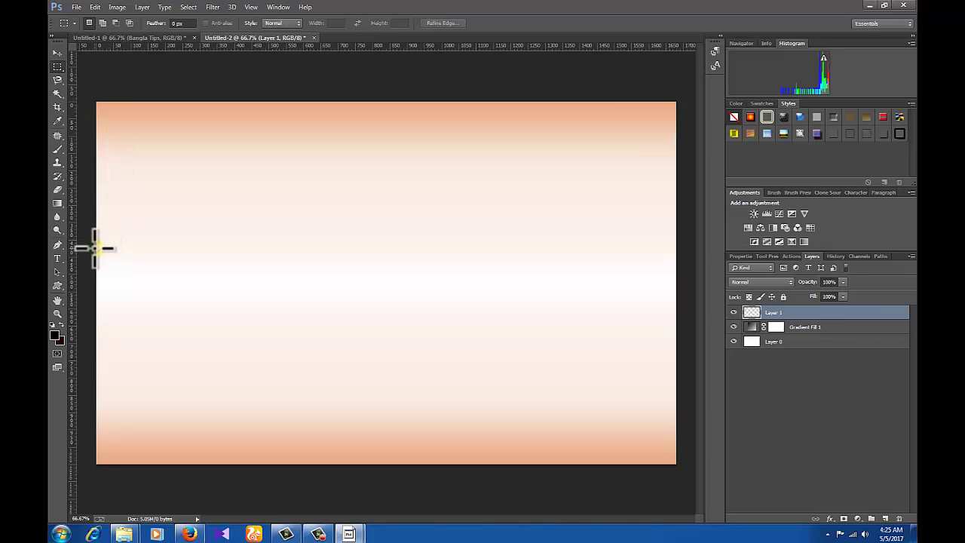
pyautogui.moveTo(100, 250); pyautogui.dragTo(657, 305)
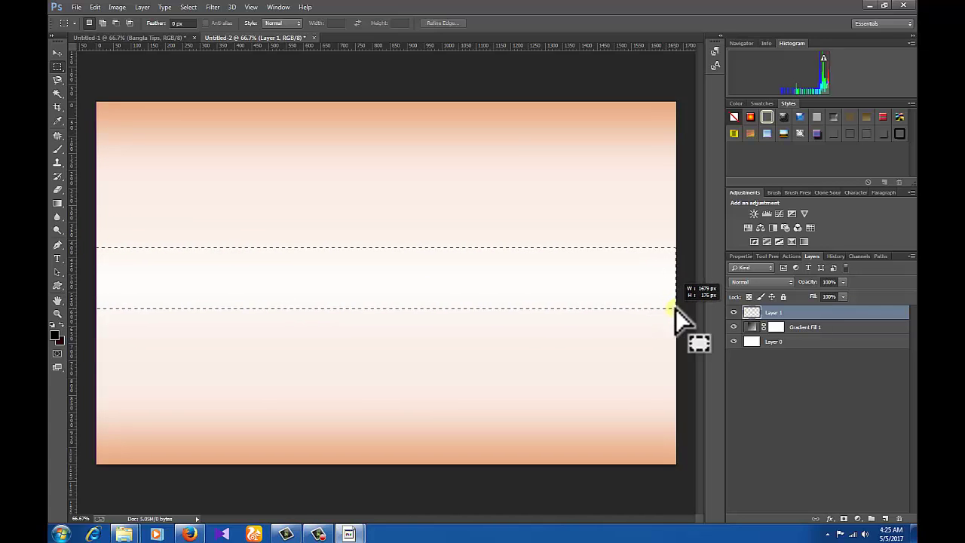
pyautogui.moveTo(657, 305); pyautogui.dragTo(679, 309)
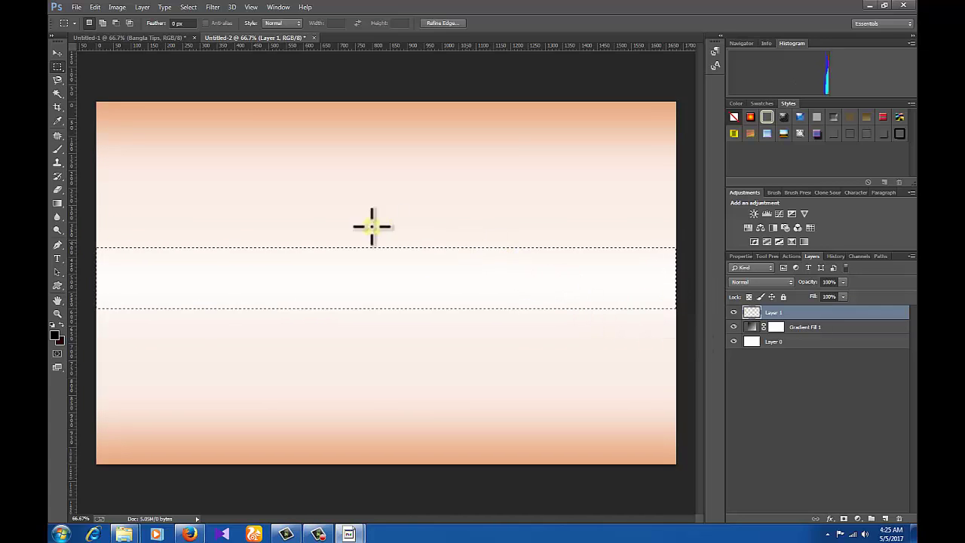
pyautogui.click(55, 336)
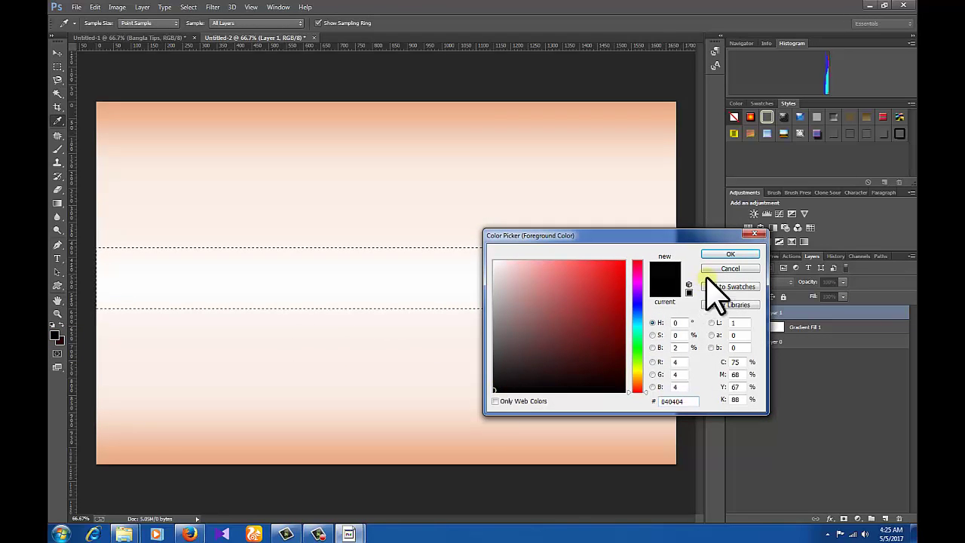
pyautogui.click(730, 255)
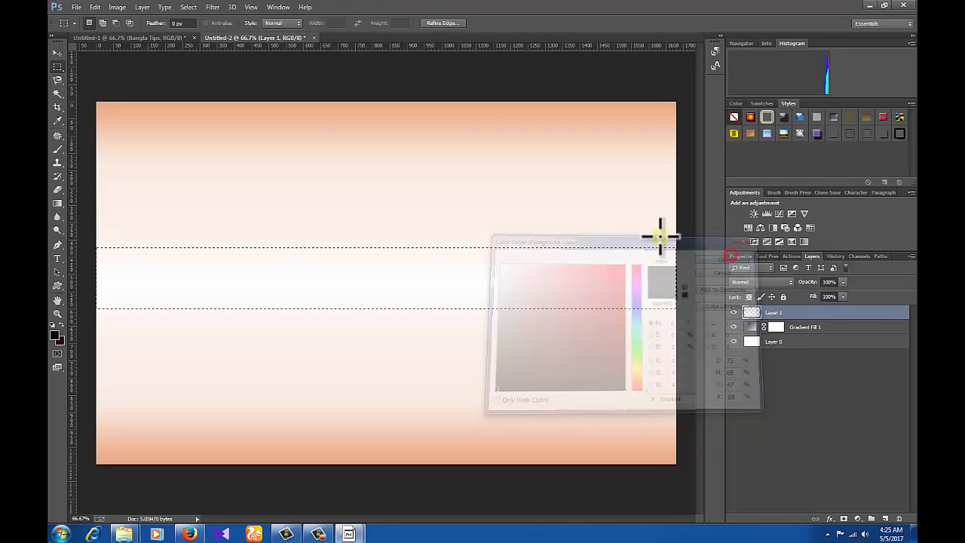
# Paint soft grey along the band's lower and upper edges with a 400 px soft brush.
pyautogui.click(57, 148)
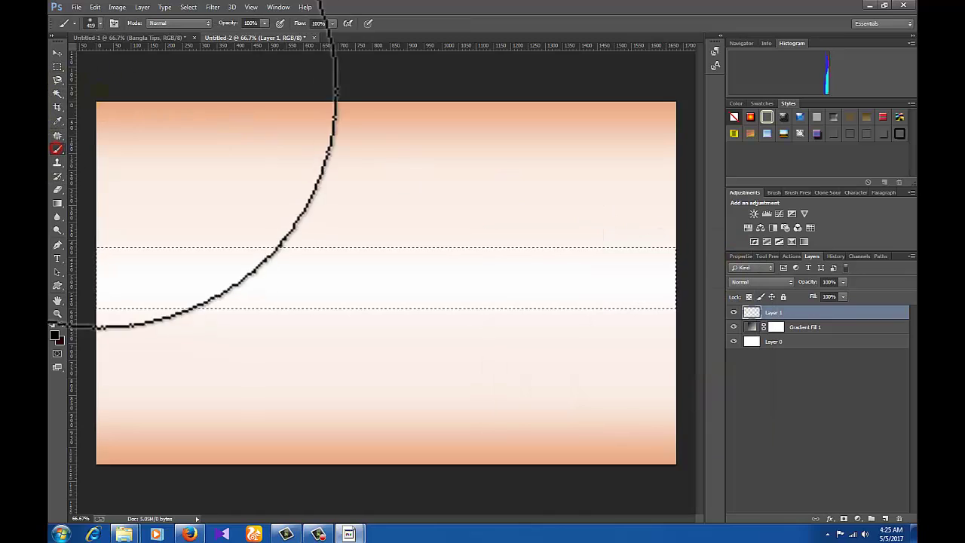
pyautogui.click(100, 23)
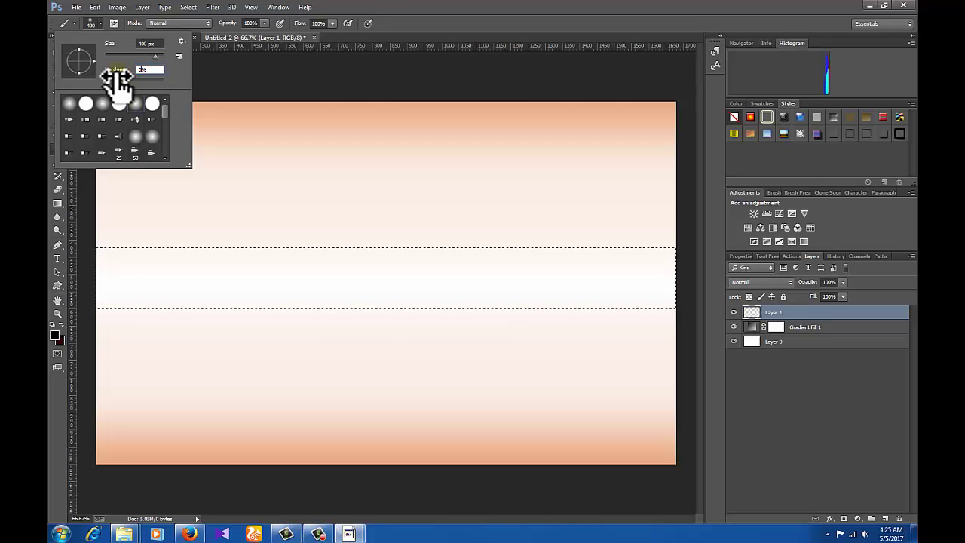
pyautogui.click(363, 3)
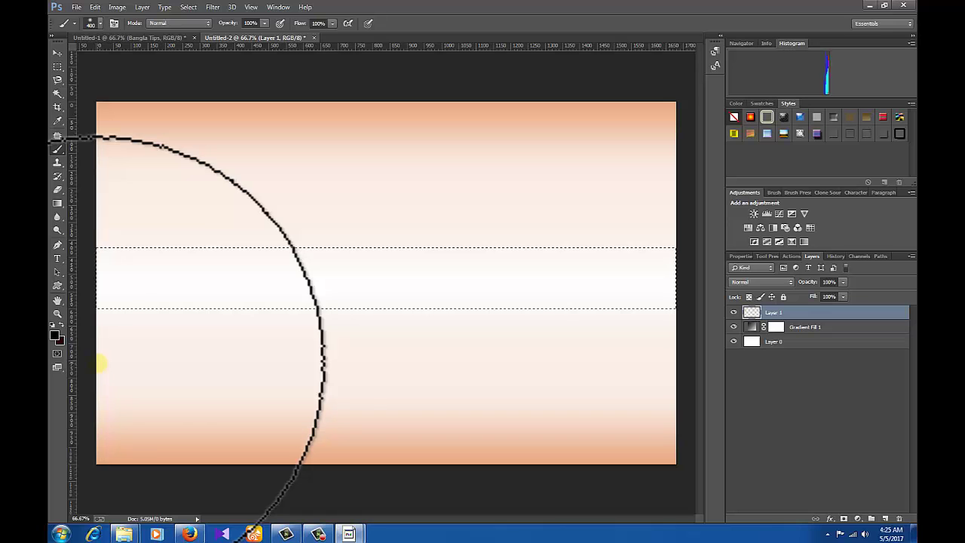
pyautogui.click(98, 363)
pyautogui.moveTo(99, 364); pyautogui.dragTo(668, 366)
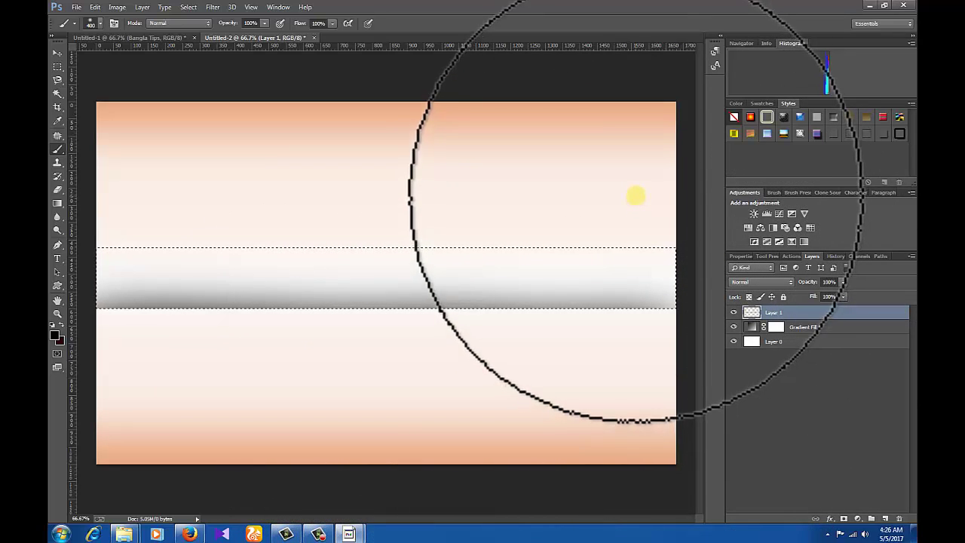
pyautogui.moveTo(635, 195)
pyautogui.mouseDown()
pyautogui.moveTo(372, 174)
pyautogui.moveTo(128, 184)
pyautogui.mouseUp()
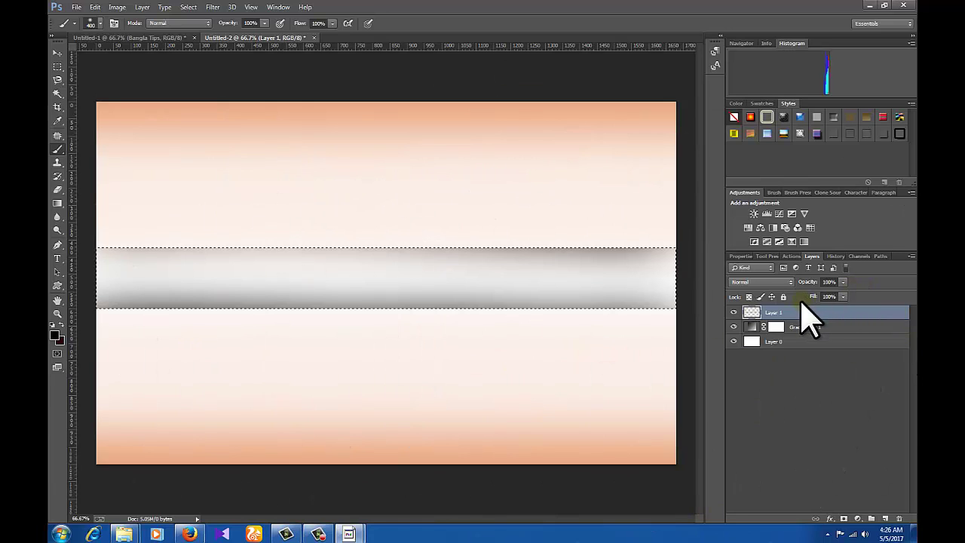
# Test several blend modes on Layer 1, including Screen.
pyautogui.click(769, 282)
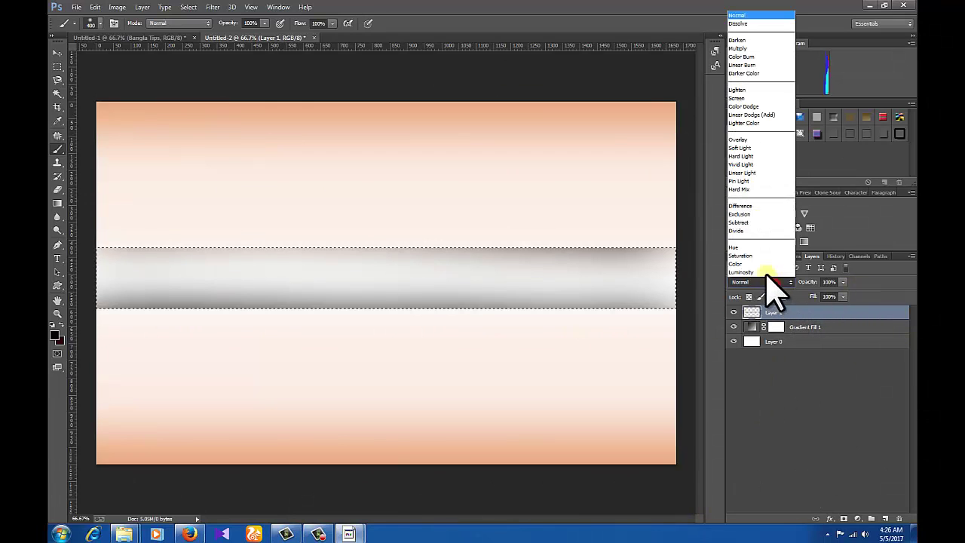
pyautogui.click(747, 234)
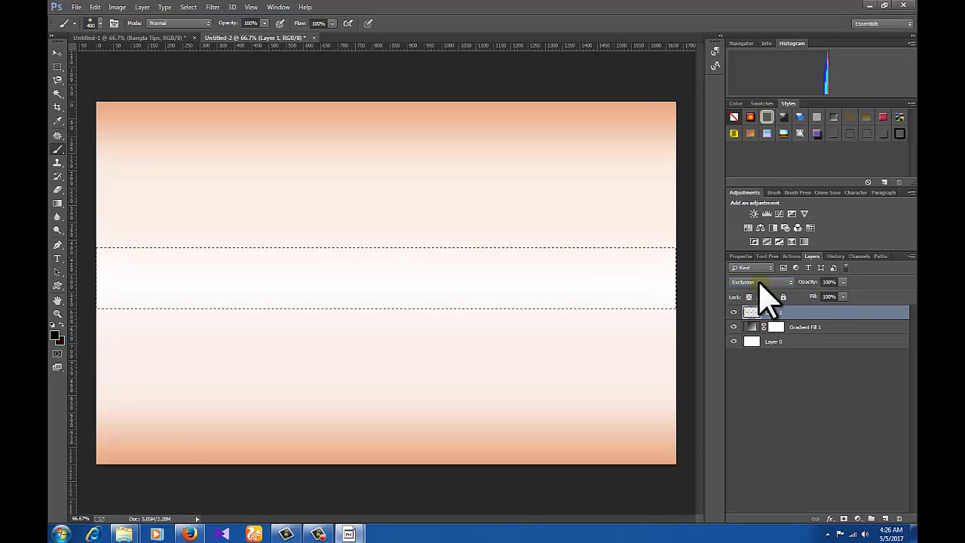
pyautogui.scroll(1, 759, 285)
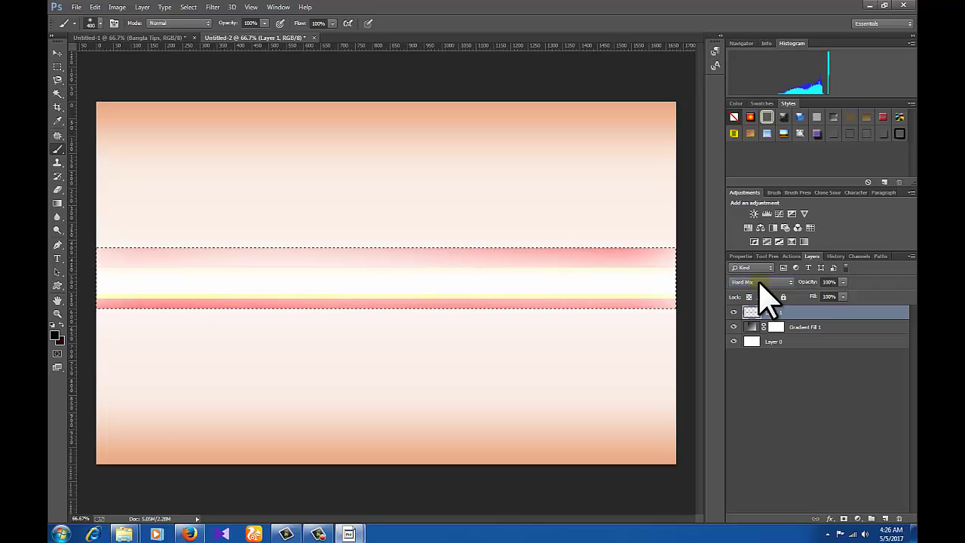
pyautogui.scroll(2, 761, 294)
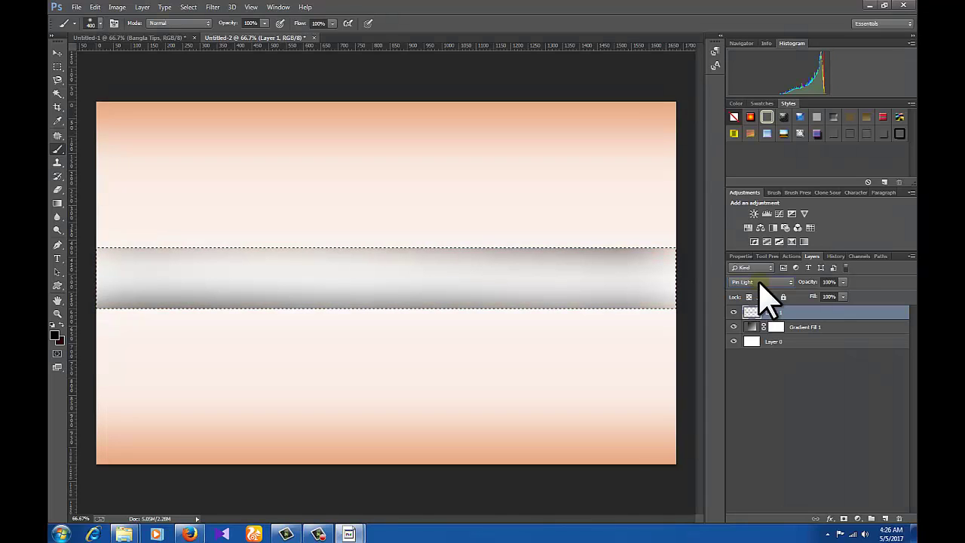
pyautogui.click(762, 285)
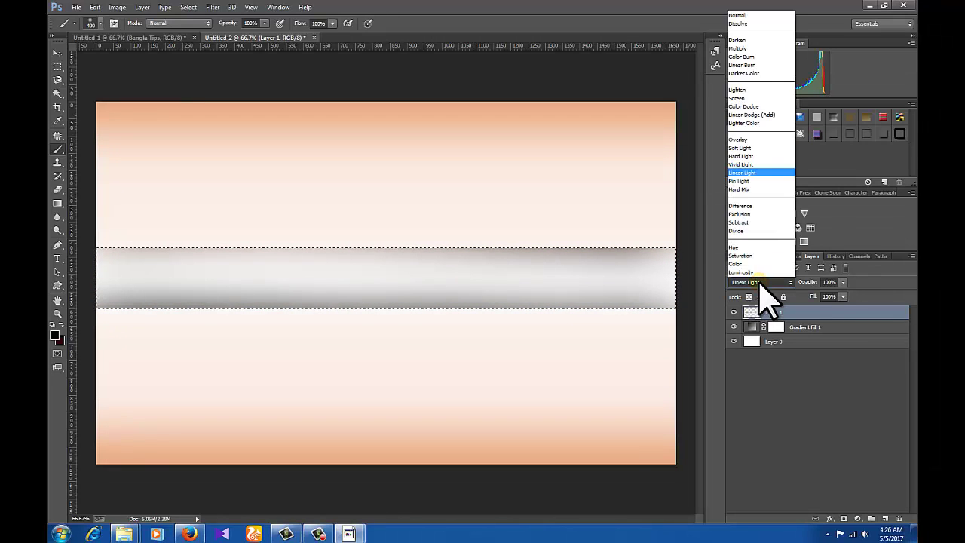
pyautogui.click(746, 272)
pyautogui.click(750, 282)
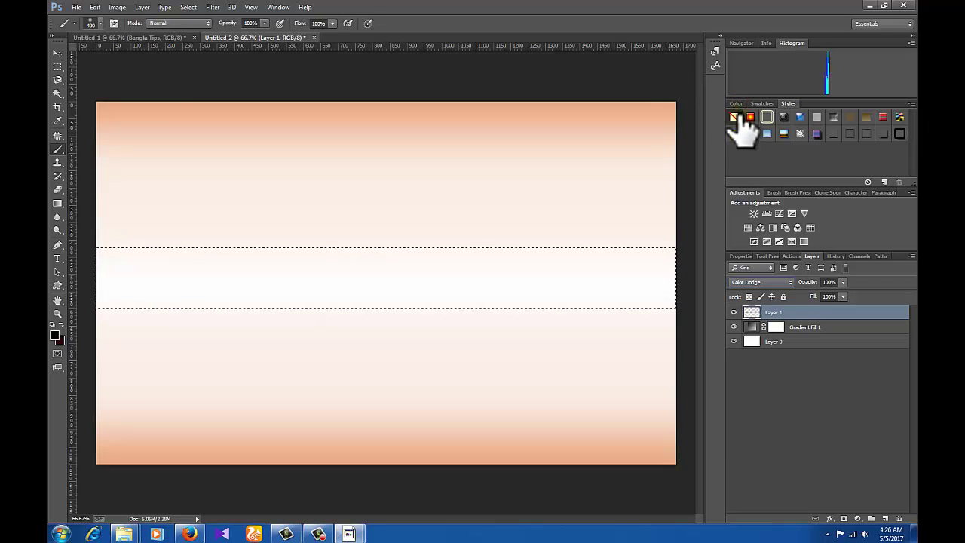
pyautogui.click(774, 281)
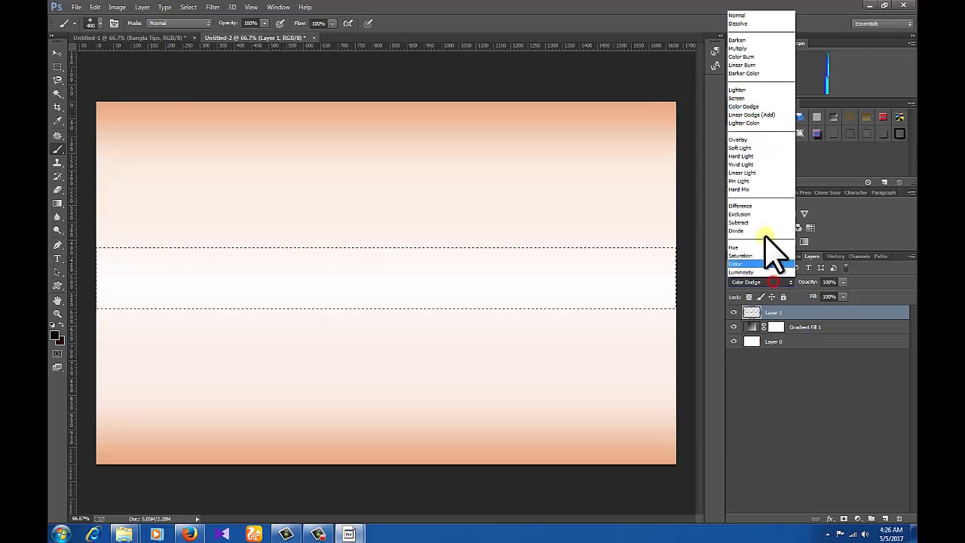
pyautogui.click(737, 99)
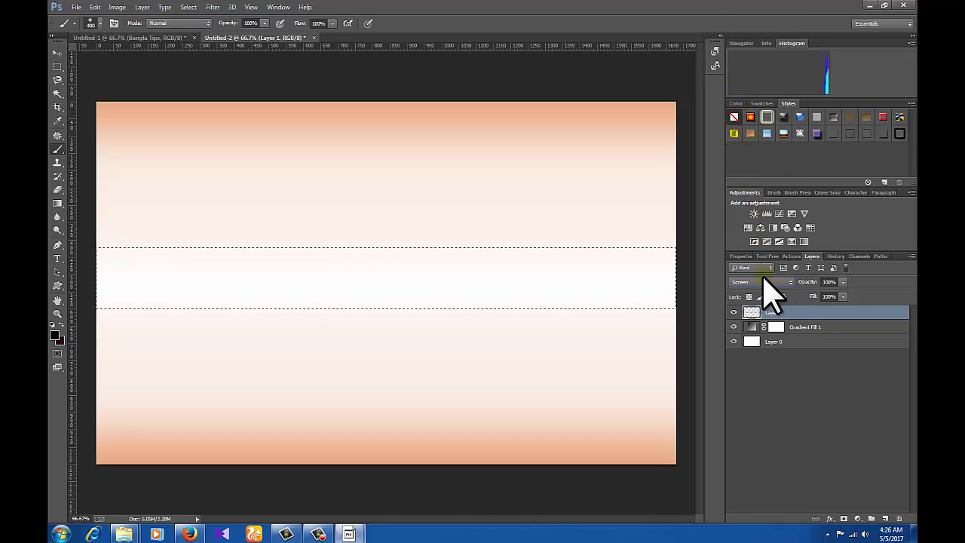
# Cycle through Darker Color, Linear Burn and Multiply, leaving the band in Linear Light.
pyautogui.click(763, 282)
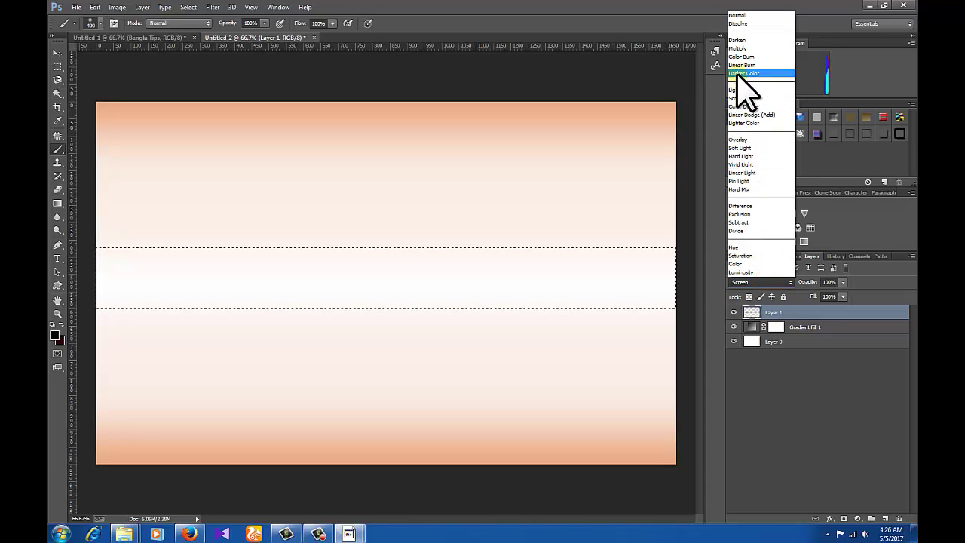
pyautogui.click(742, 74)
pyautogui.click(769, 282)
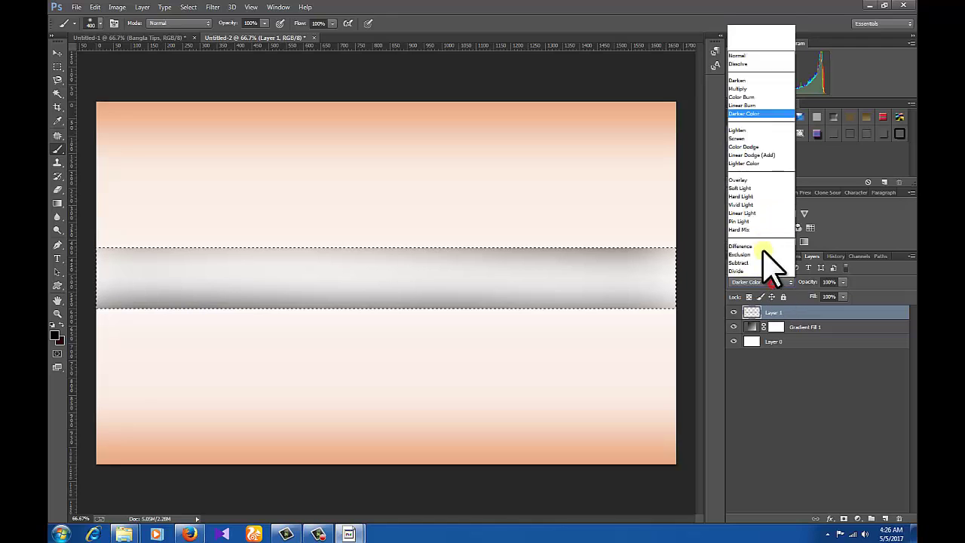
pyautogui.click(739, 68)
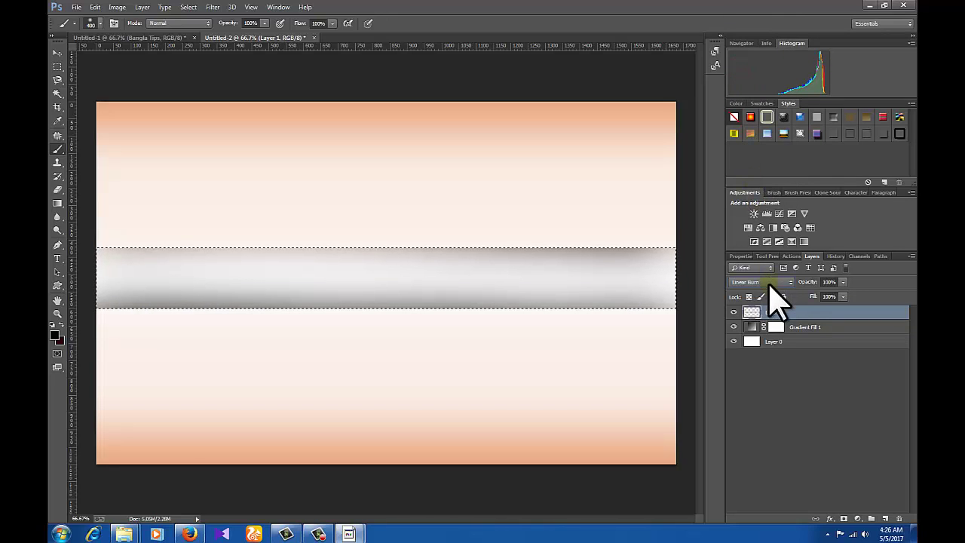
pyautogui.click(769, 284)
pyautogui.click(736, 48)
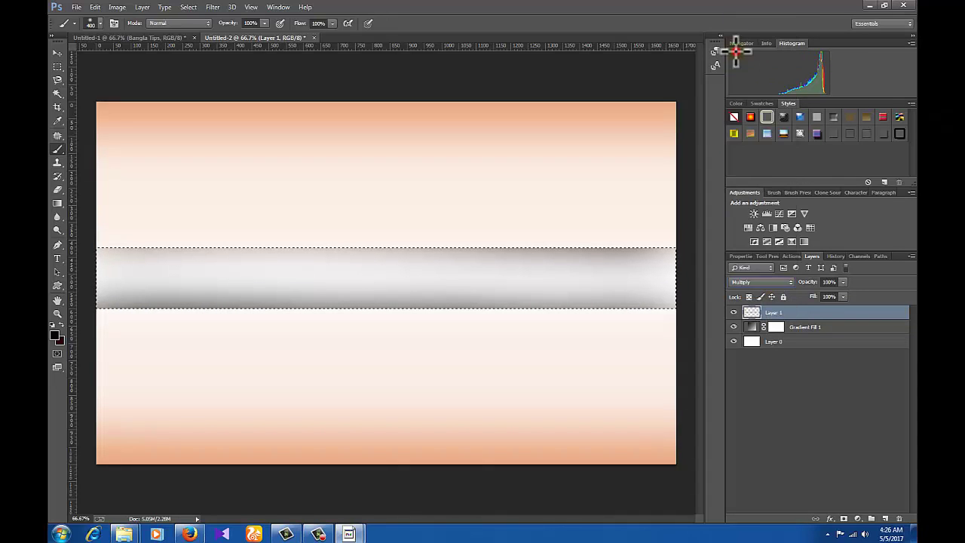
pyautogui.click(759, 282)
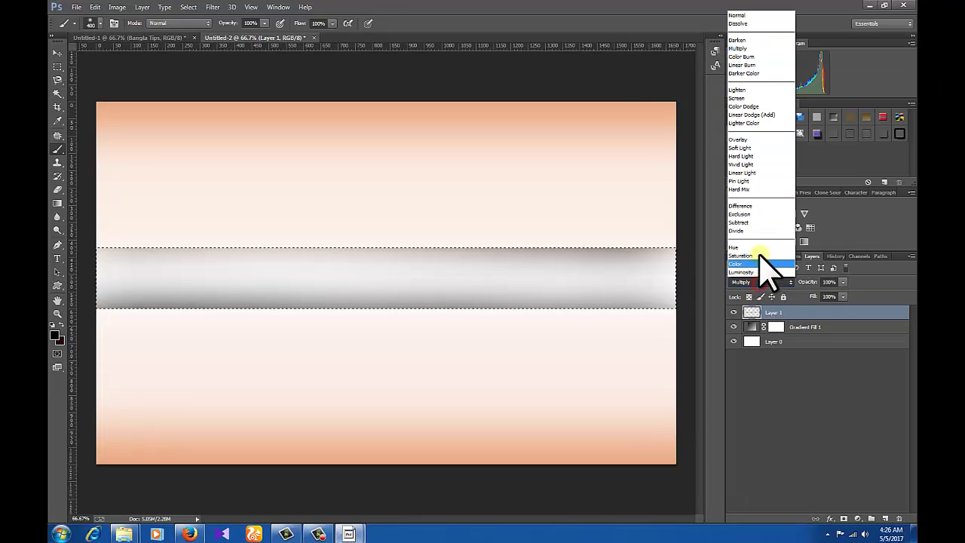
pyautogui.click(754, 214)
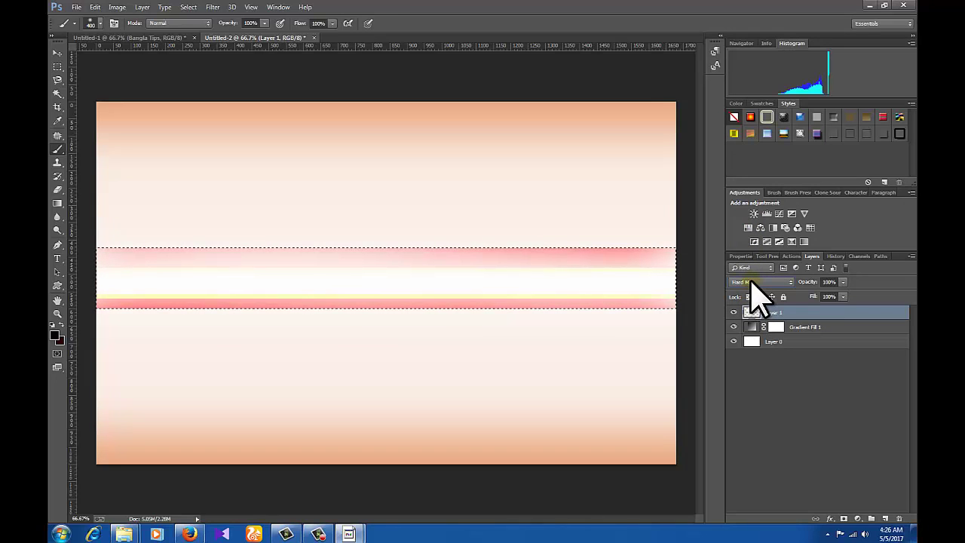
pyautogui.scroll(1, 750, 280)
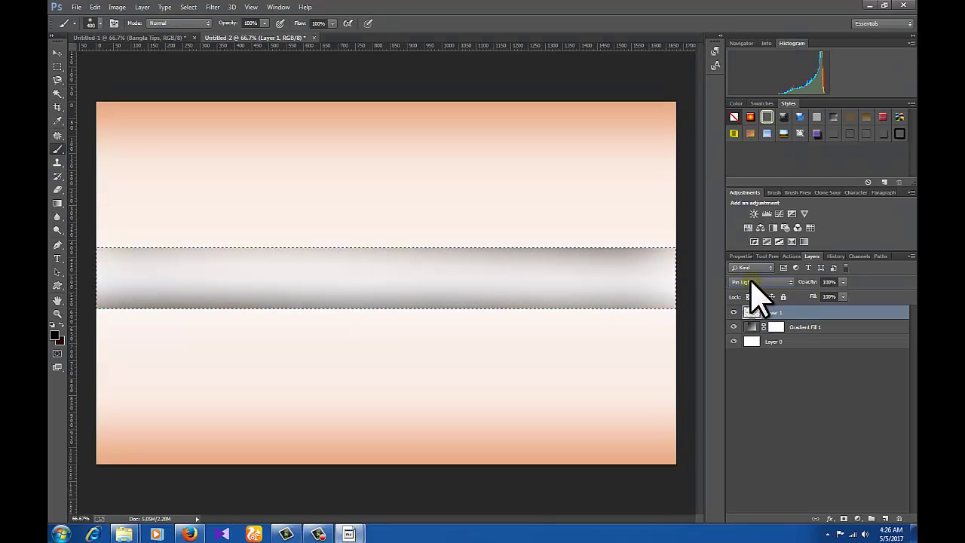
pyautogui.scroll(-1, 751, 285)
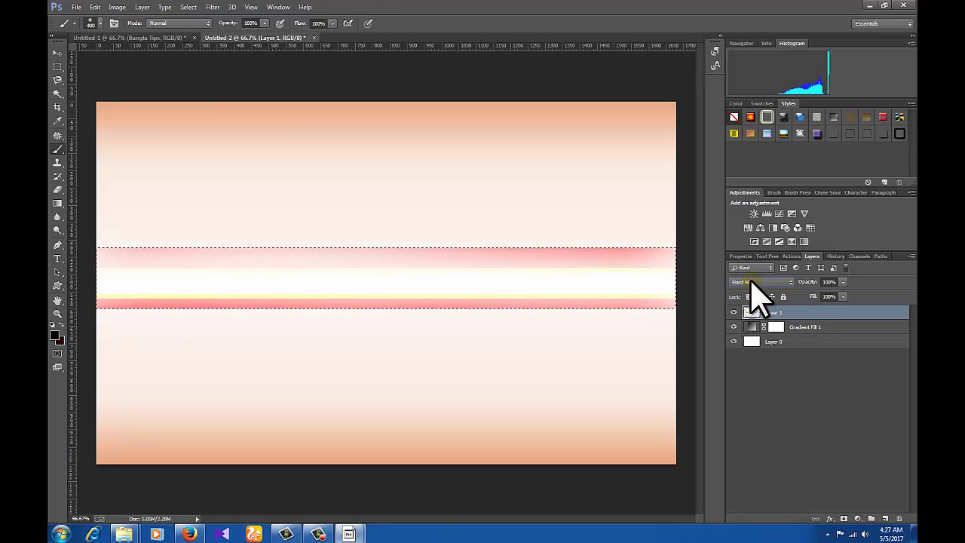
pyautogui.scroll(1, 751, 283)
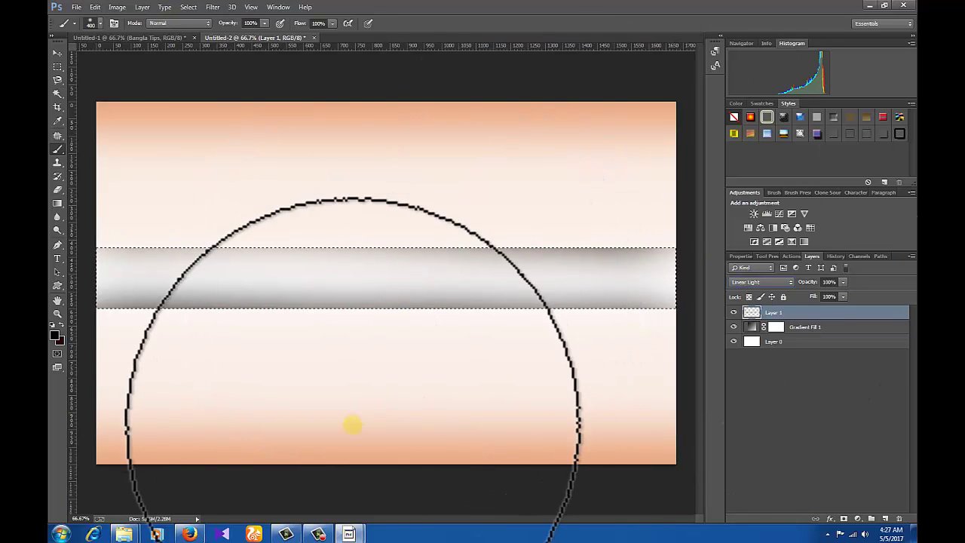
# Try Luminosity, Color, Saturation, Subtract and Divide blend modes on the band layer.
pyautogui.click(777, 285)
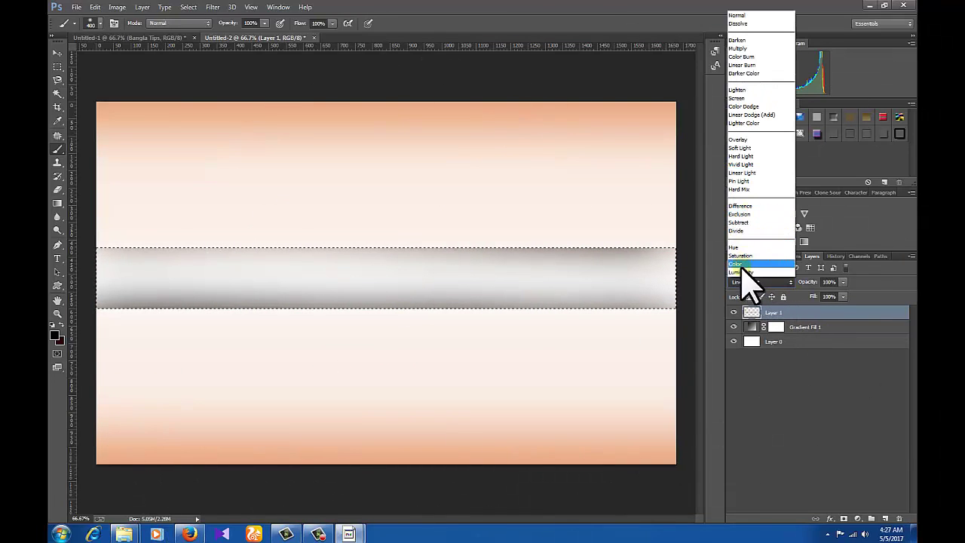
pyautogui.click(742, 271)
pyautogui.click(754, 285)
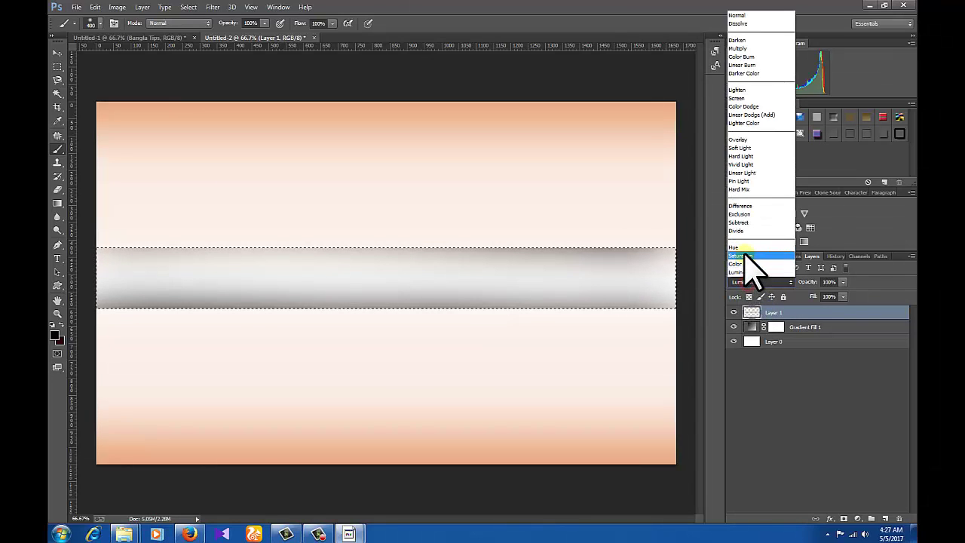
pyautogui.click(748, 262)
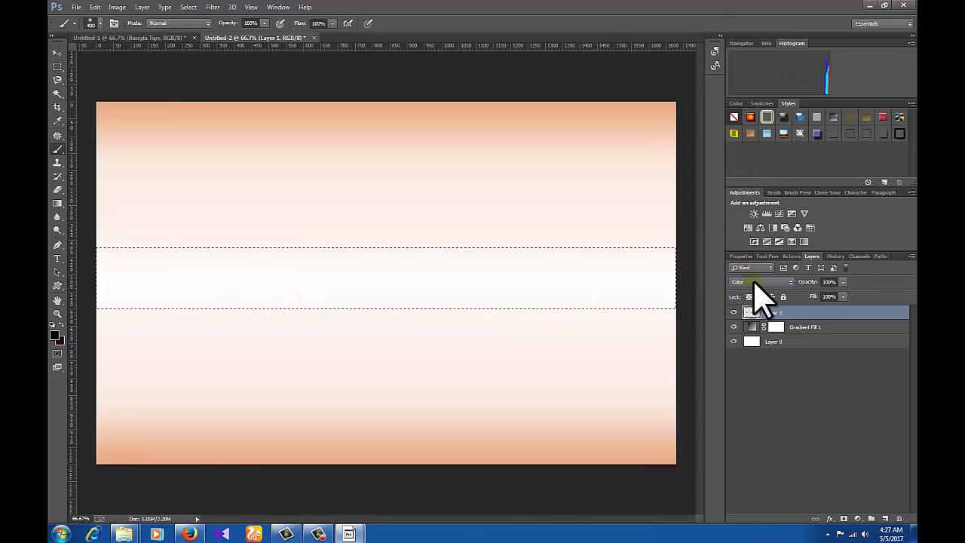
pyautogui.click(753, 285)
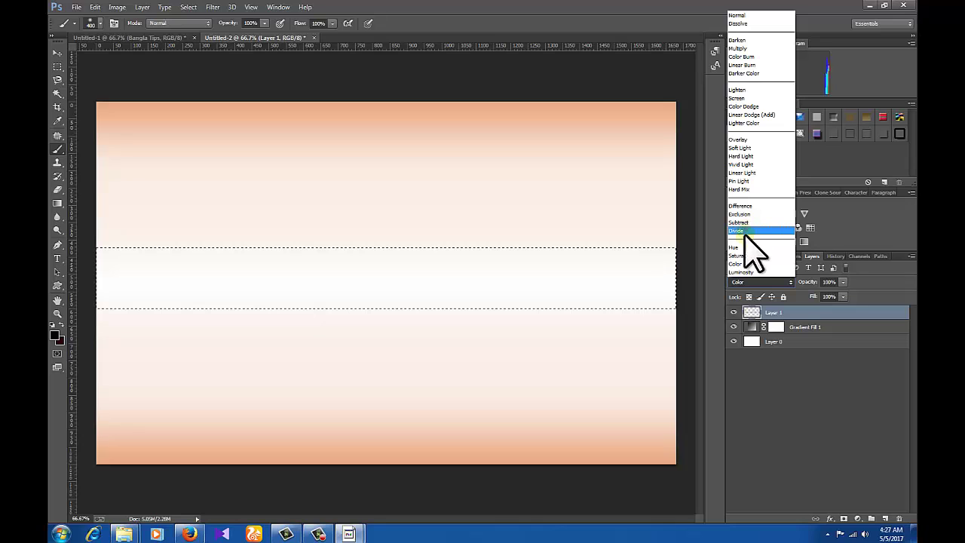
pyautogui.click(745, 256)
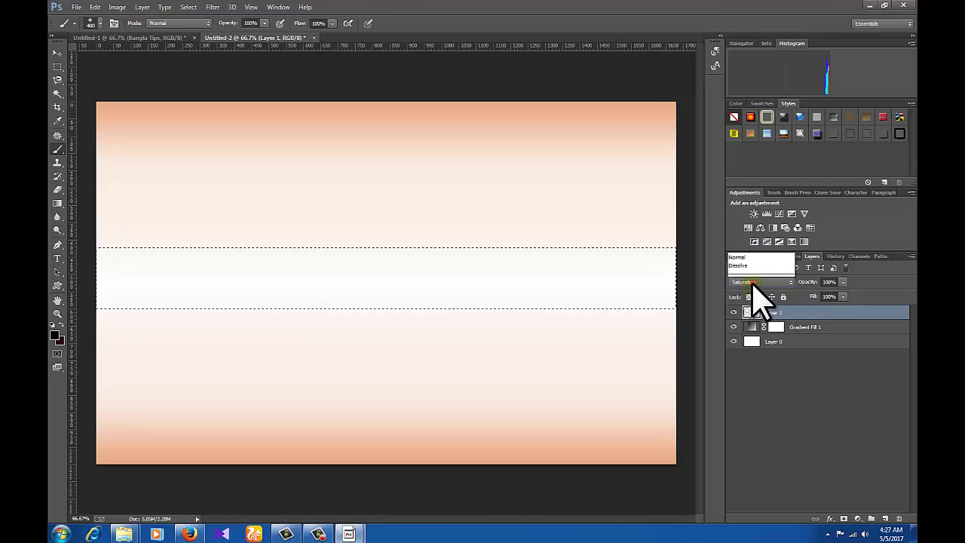
pyautogui.click(752, 283)
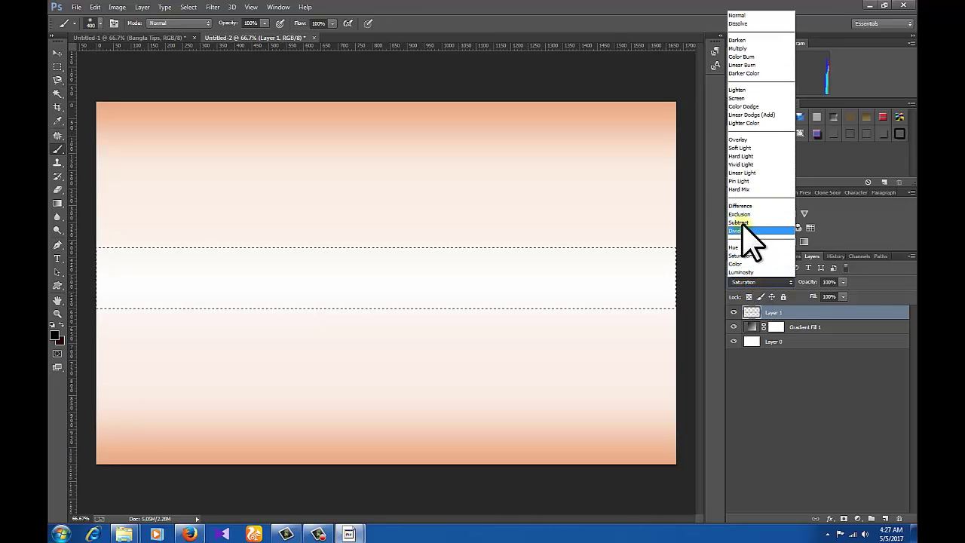
pyautogui.click(740, 222)
pyautogui.click(752, 282)
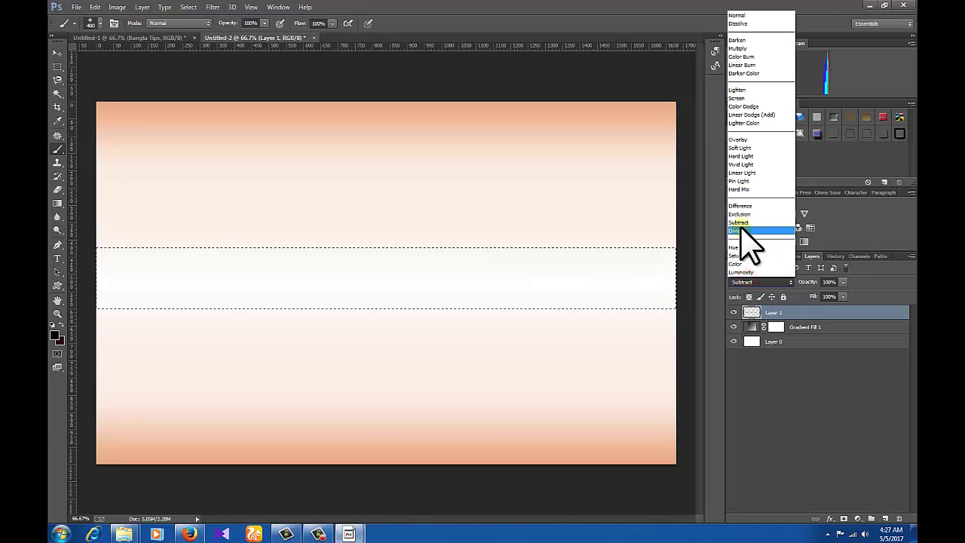
pyautogui.click(742, 226)
# Try Difference, Pin Light, Hard Mix, Linear Light, Vivid Light and Hard Light, settling on Soft Light.
pyautogui.click(746, 283)
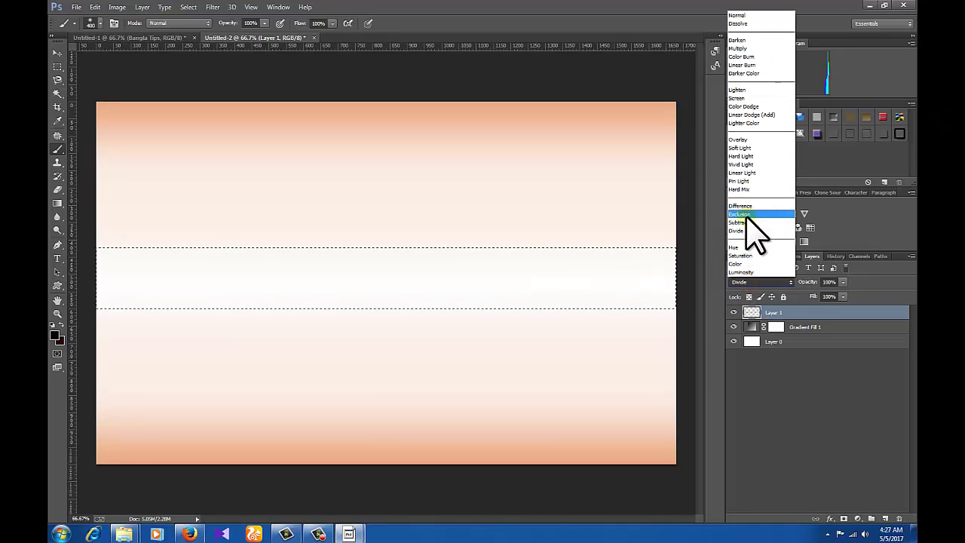
pyautogui.click(745, 206)
pyautogui.click(751, 282)
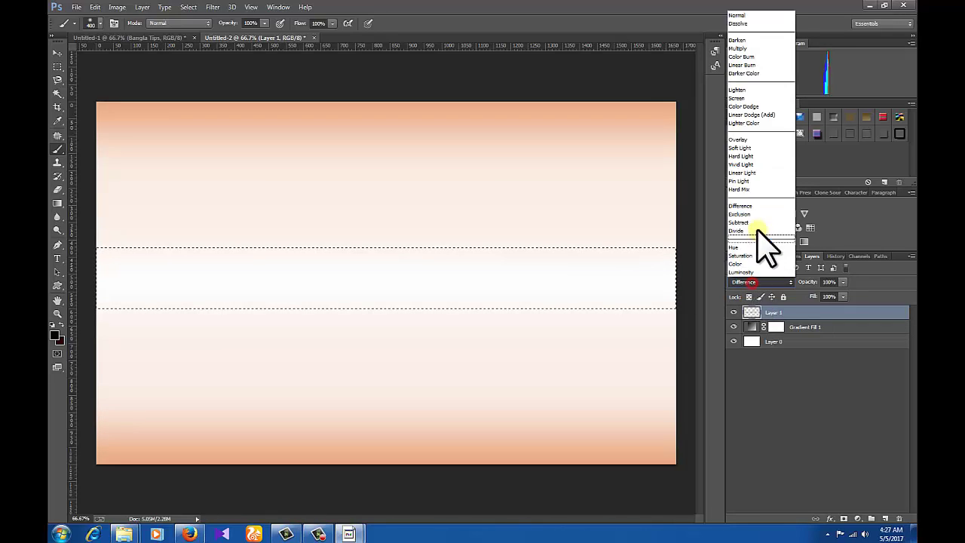
pyautogui.click(742, 181)
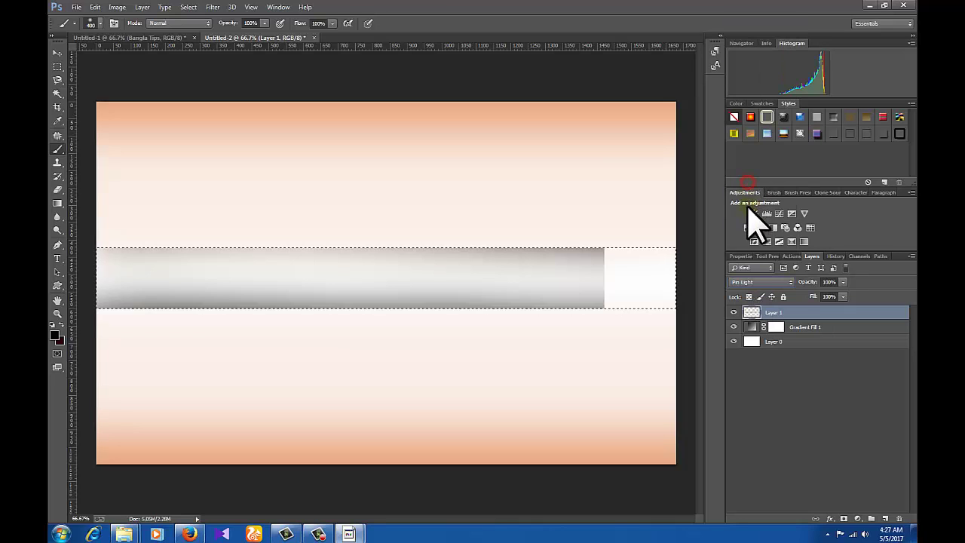
pyautogui.click(761, 283)
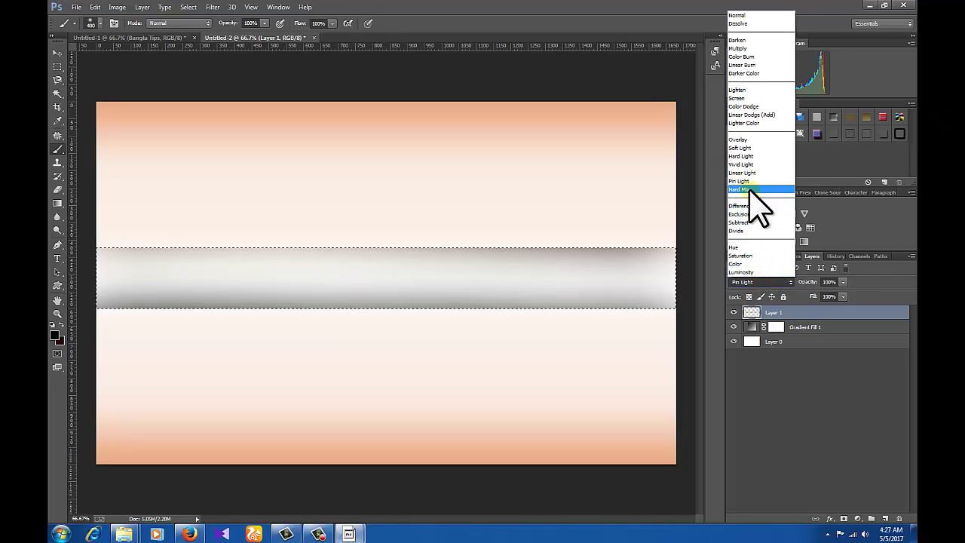
pyautogui.click(742, 190)
pyautogui.click(766, 282)
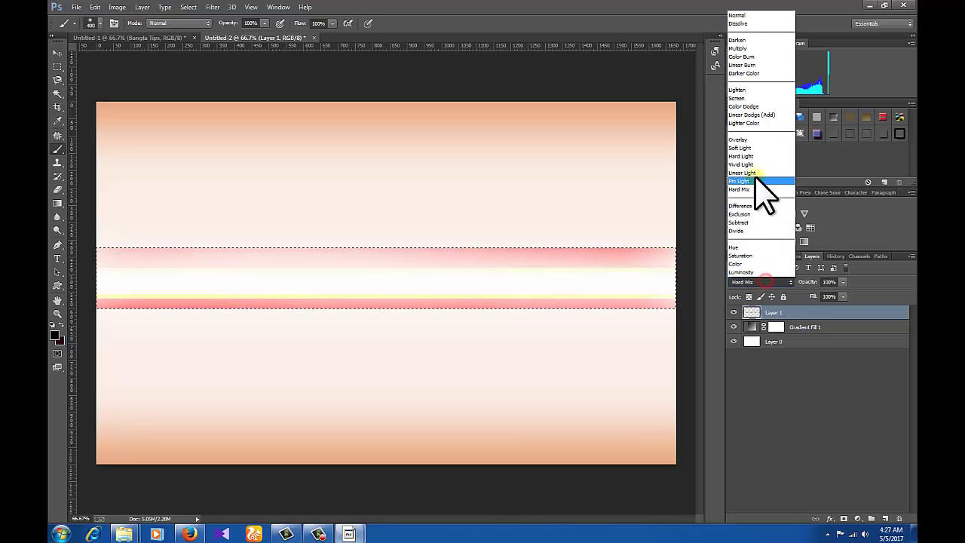
pyautogui.click(759, 180)
pyautogui.click(760, 282)
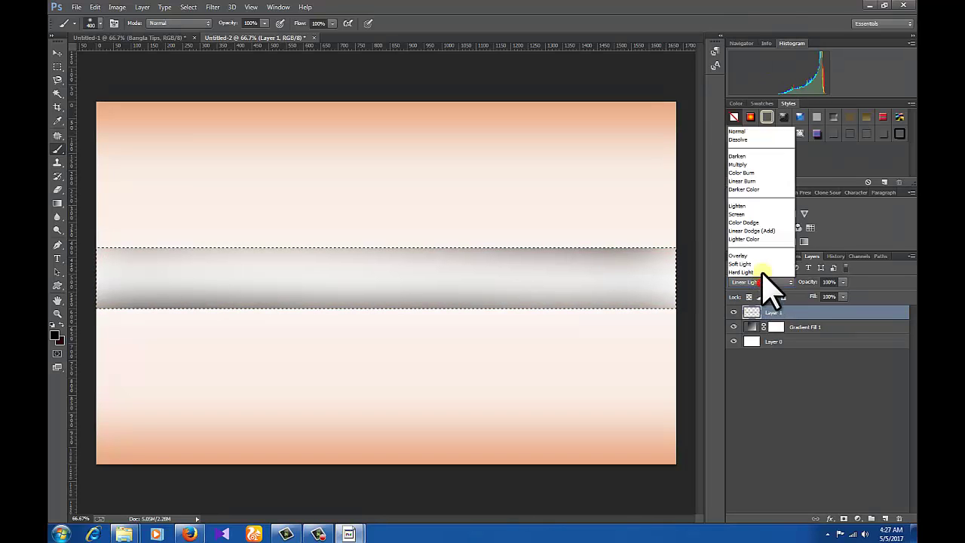
pyautogui.click(750, 172)
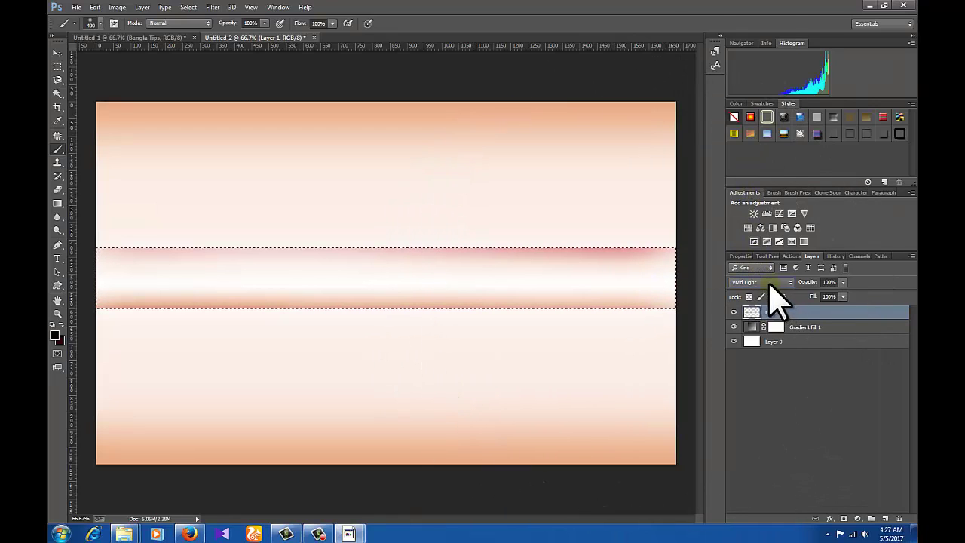
pyautogui.click(768, 283)
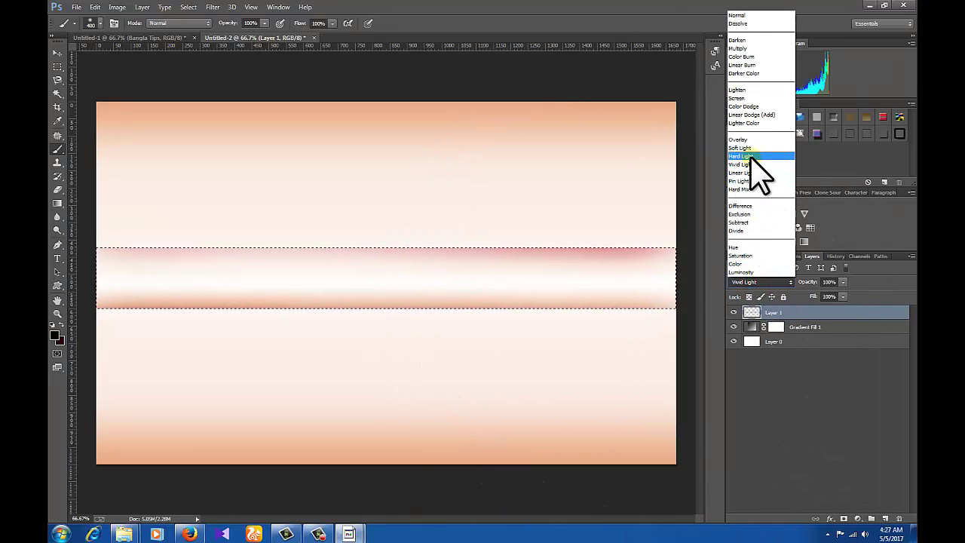
pyautogui.click(749, 157)
pyautogui.click(758, 282)
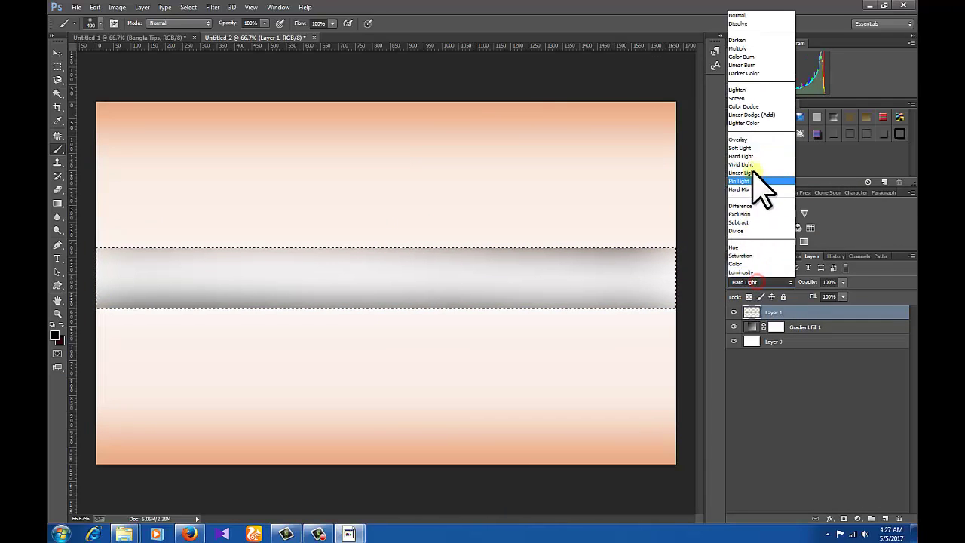
pyautogui.click(754, 159)
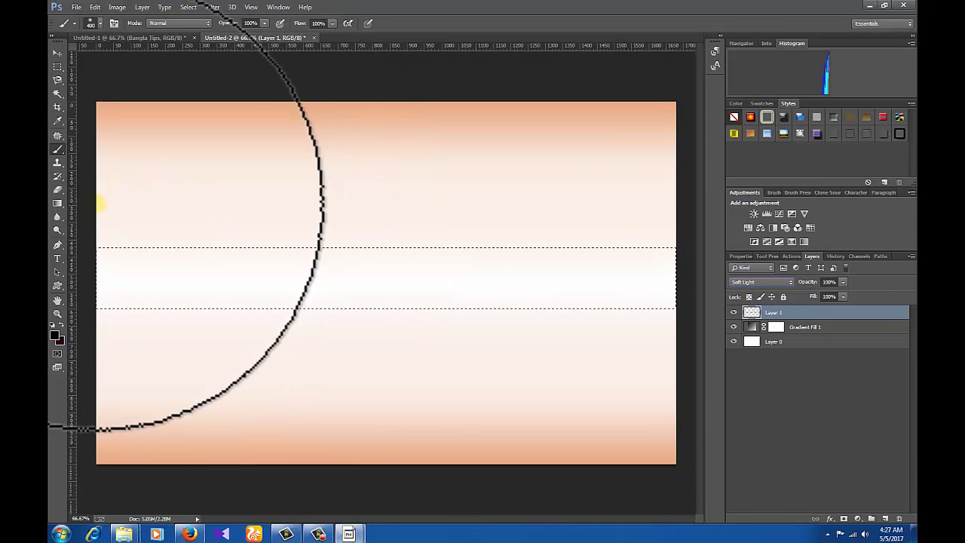
# Warp the band layer, pulling its top-left corner up to the canvas's top edge.
pyautogui.press('ctrl')
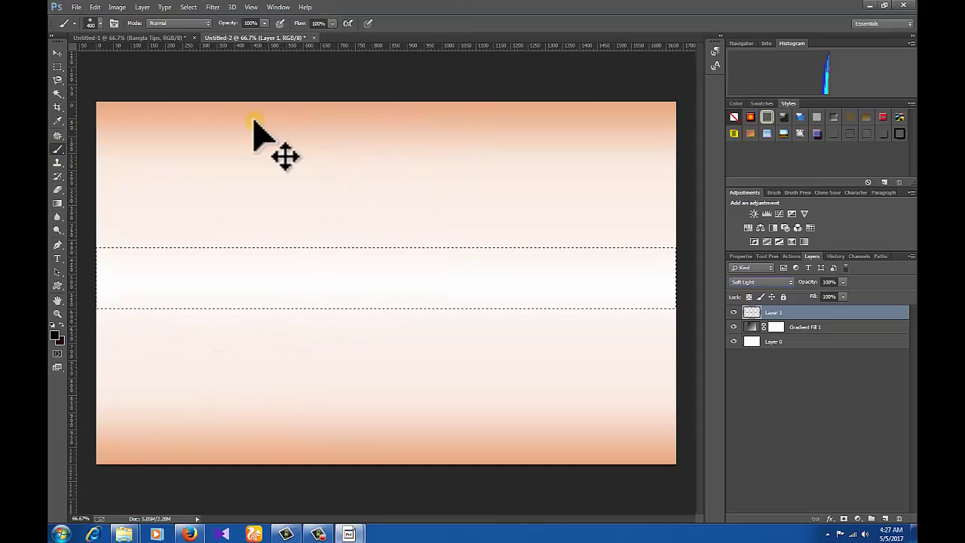
pyautogui.hotkey('ctrl', 't')
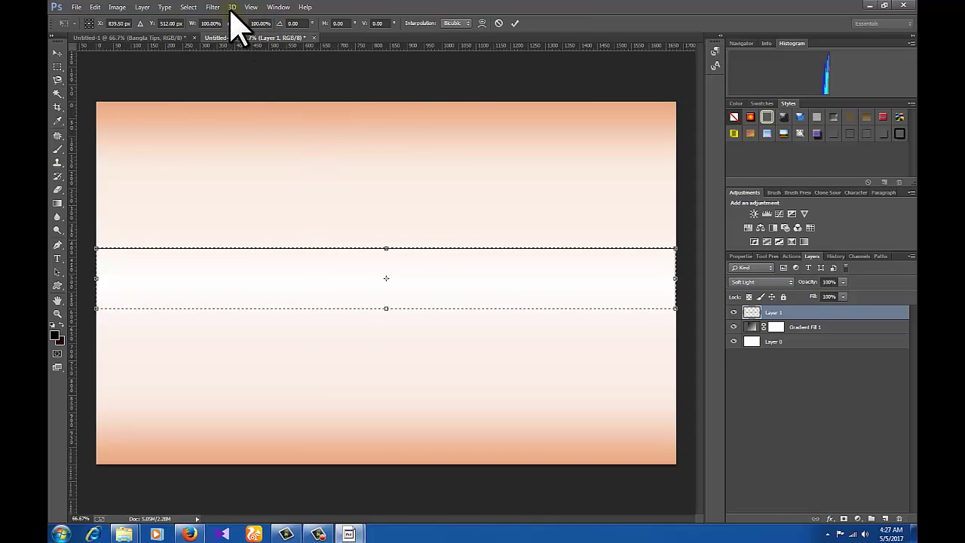
pyautogui.click(191, 8)
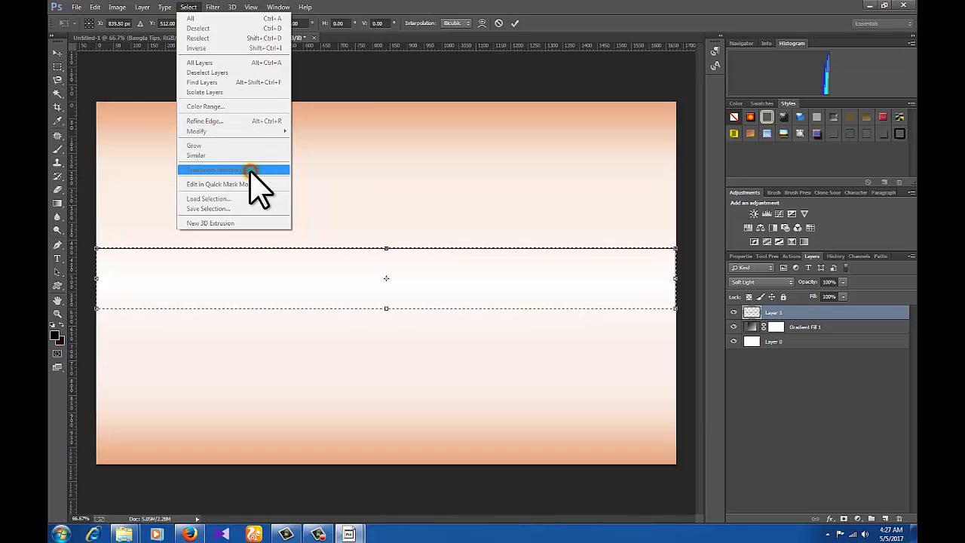
pyautogui.hotkey('ctrl', 't')
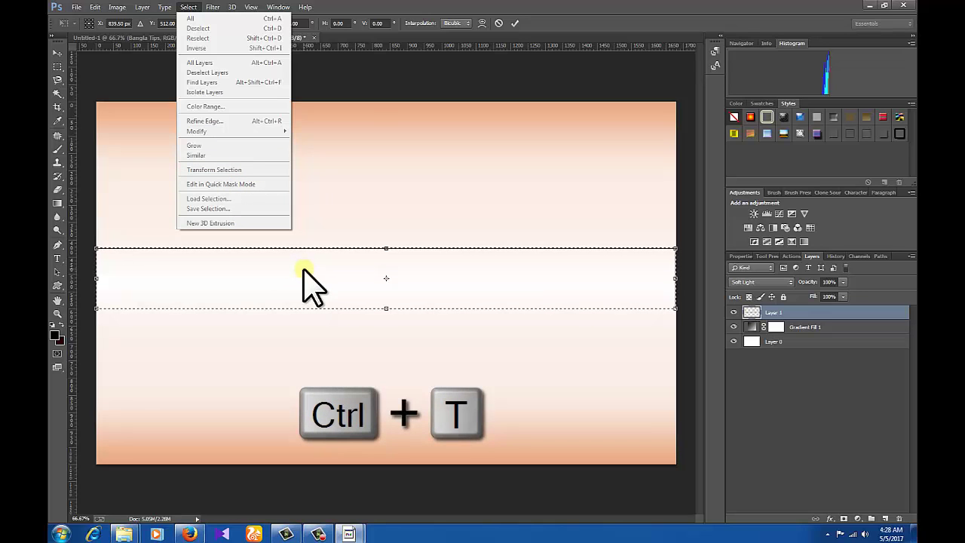
pyautogui.click(470, 10)
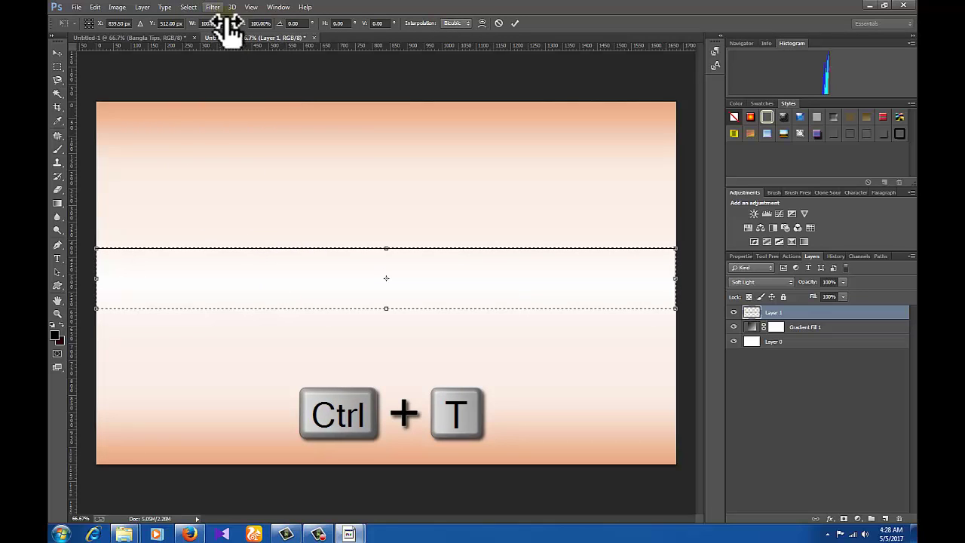
pyautogui.rightClick(407, 260)
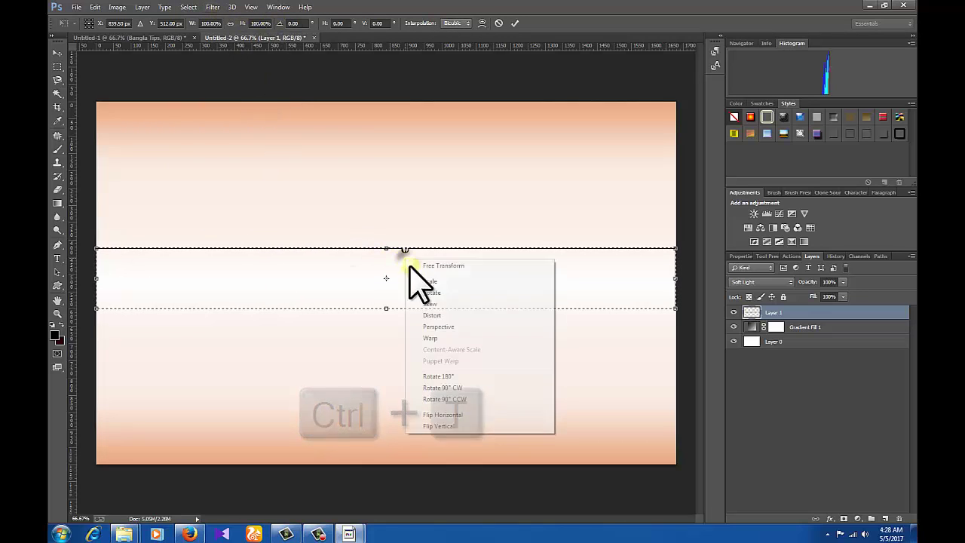
pyautogui.click(444, 337)
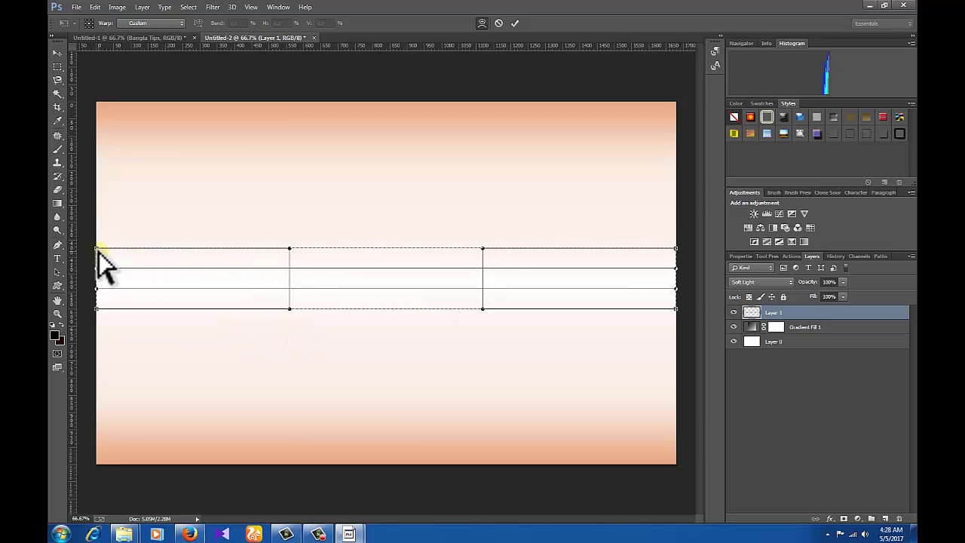
pyautogui.moveTo(96, 247)
pyautogui.mouseDown()
pyautogui.moveTo(158, 176)
pyautogui.moveTo(266, 106)
pyautogui.mouseUp()
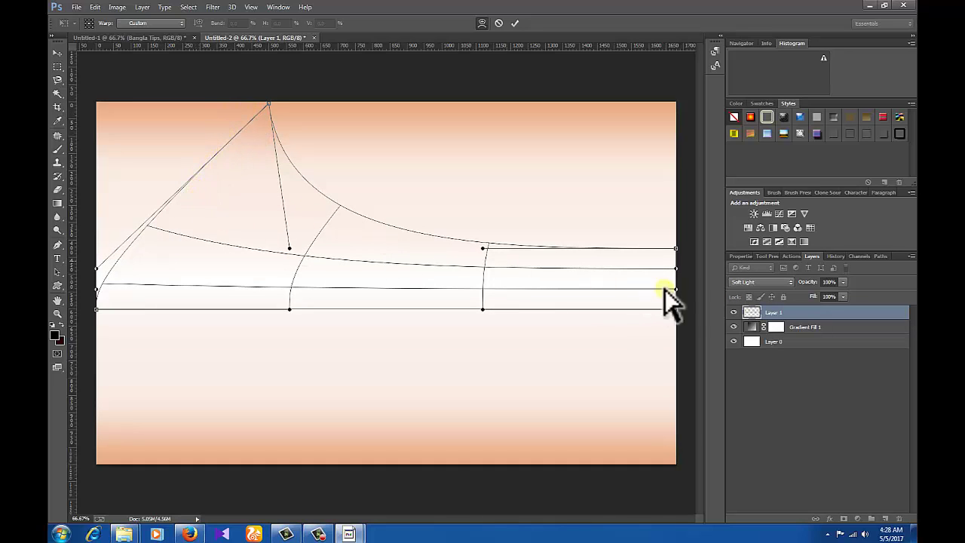
# Set the band's blend mode to Vivid Light, then warp its left end up and right.
pyautogui.click(746, 283)
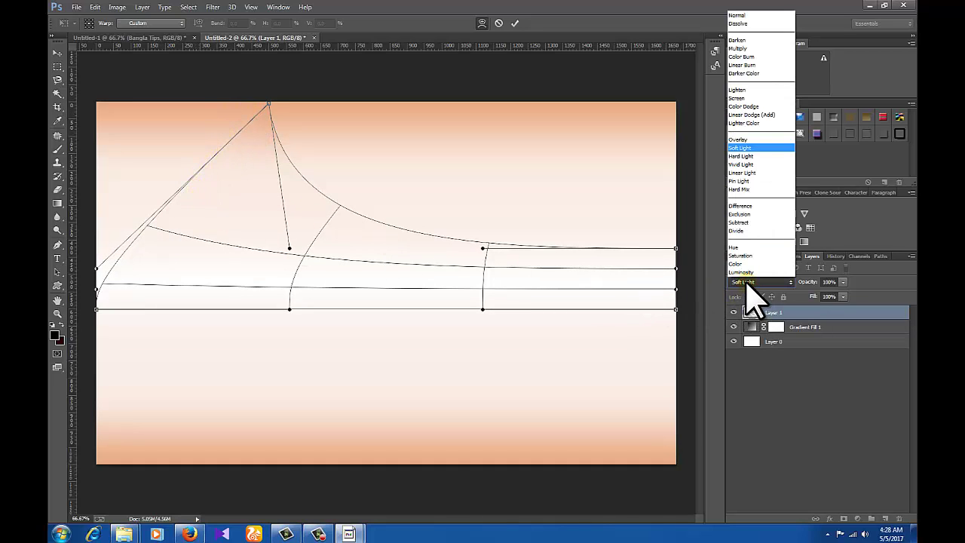
pyautogui.click(747, 164)
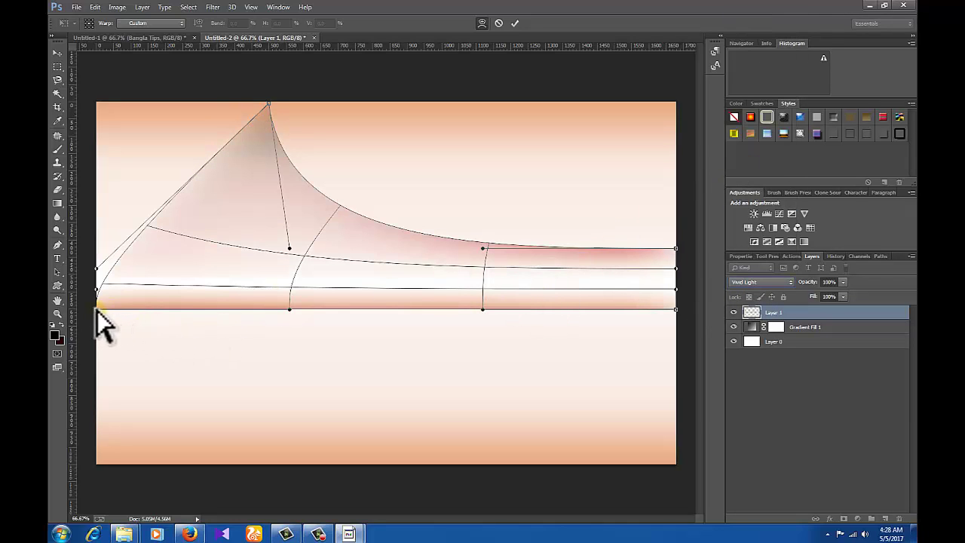
pyautogui.moveTo(97, 306)
pyautogui.mouseDown()
pyautogui.moveTo(284, 322)
pyautogui.moveTo(259, 446)
pyautogui.moveTo(95, 465)
pyautogui.mouseUp()
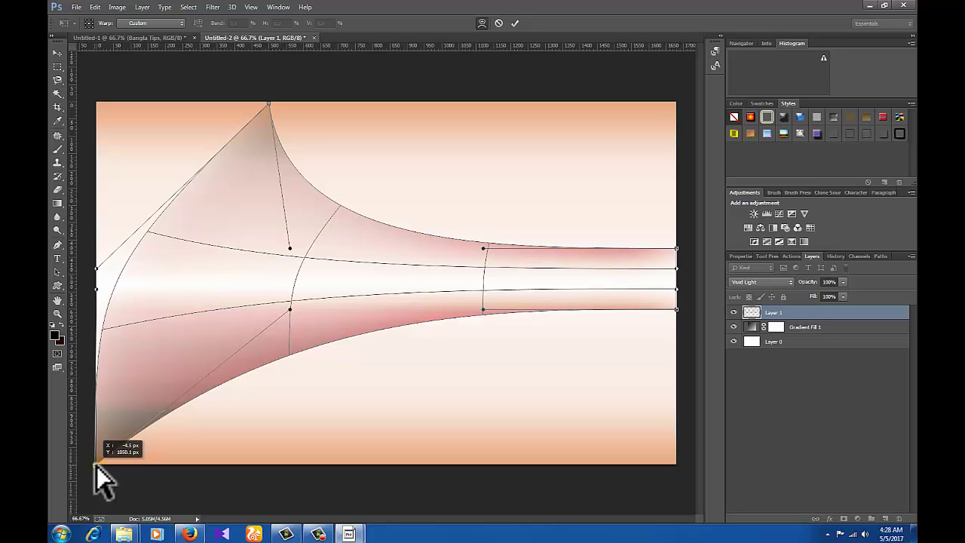
pyautogui.moveTo(95, 465); pyautogui.dragTo(98, 464)
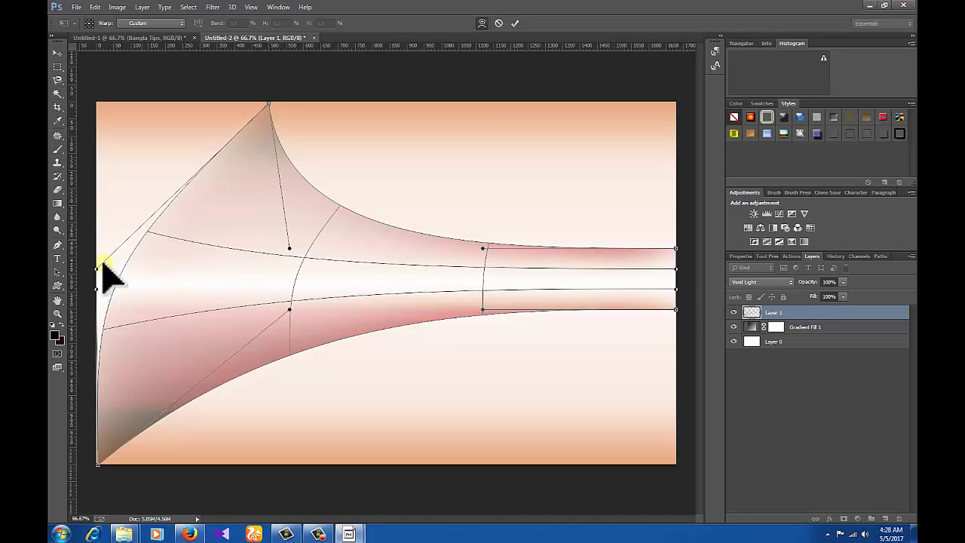
pyautogui.moveTo(98, 269)
pyautogui.mouseDown()
pyautogui.moveTo(156, 274)
pyautogui.moveTo(324, 212)
pyautogui.moveTo(468, 177)
pyautogui.moveTo(553, 140)
pyautogui.moveTo(589, 100)
pyautogui.mouseUp()
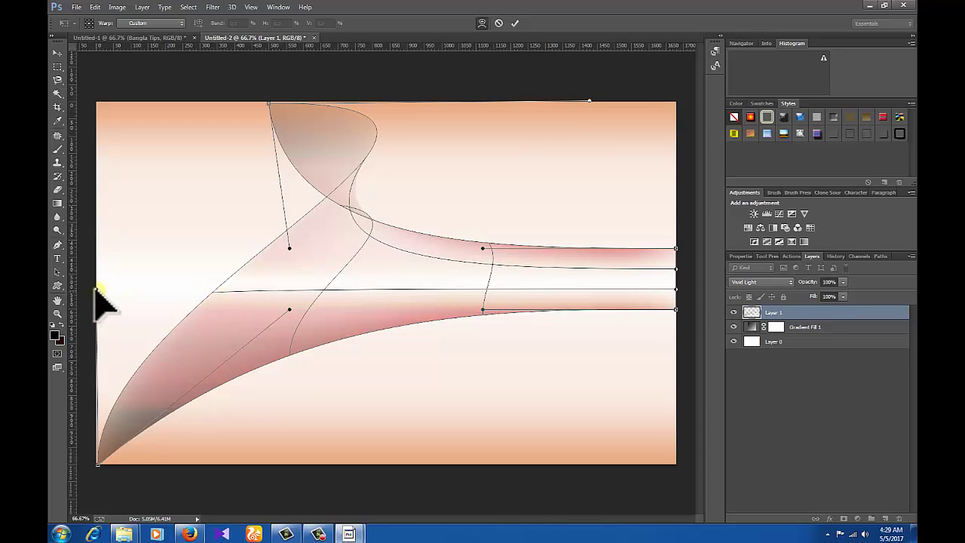
# Warp the band's right side up toward the top-right and pinch its lower-right to bottom centre.
pyautogui.moveTo(98, 290)
pyautogui.mouseDown()
pyautogui.moveTo(335, 337)
pyautogui.moveTo(420, 391)
pyautogui.moveTo(570, 430)
pyautogui.moveTo(630, 463)
pyautogui.mouseUp()
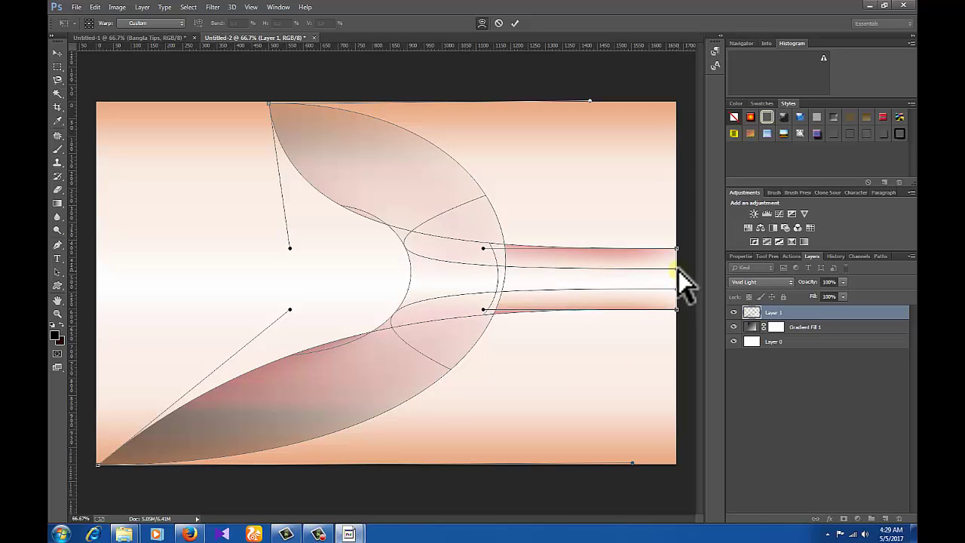
pyautogui.moveTo(677, 270)
pyautogui.mouseDown()
pyautogui.moveTo(351, 266)
pyautogui.moveTo(221, 238)
pyautogui.moveTo(172, 242)
pyautogui.mouseUp()
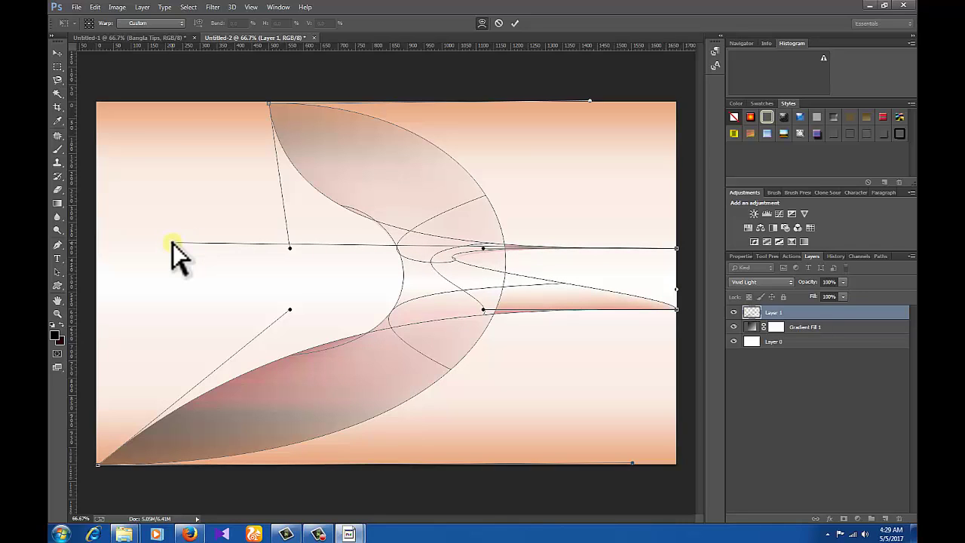
pyautogui.moveTo(172, 243)
pyautogui.mouseDown()
pyautogui.moveTo(233, 215)
pyautogui.moveTo(326, 98)
pyautogui.moveTo(476, 83)
pyautogui.moveTo(595, 93)
pyautogui.moveTo(660, 112)
pyautogui.moveTo(446, 72)
pyautogui.moveTo(431, 75)
pyautogui.moveTo(647, 249)
pyautogui.moveTo(677, 255)
pyautogui.moveTo(677, 100)
pyautogui.mouseUp()
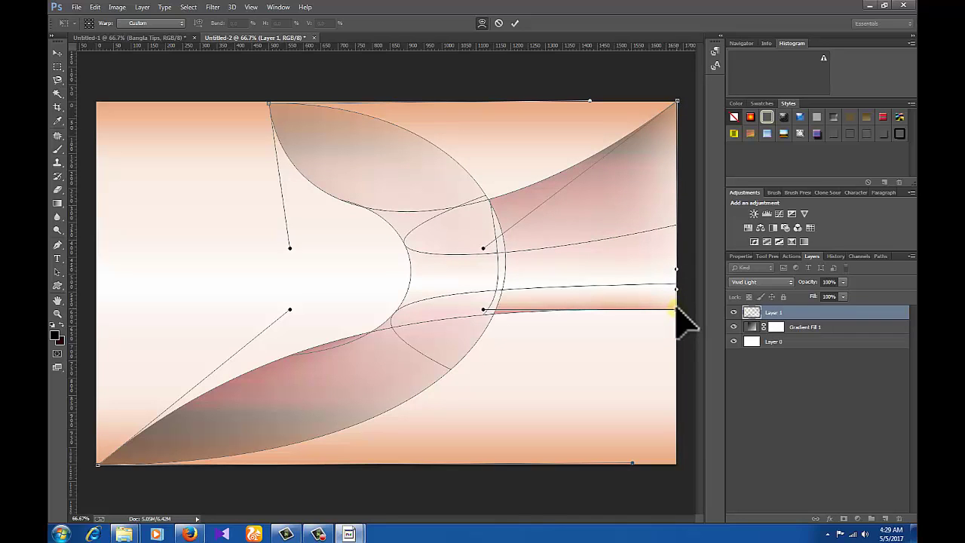
pyautogui.moveTo(676, 309)
pyautogui.mouseDown()
pyautogui.moveTo(638, 384)
pyautogui.moveTo(563, 443)
pyautogui.moveTo(511, 462)
pyautogui.mouseUp()
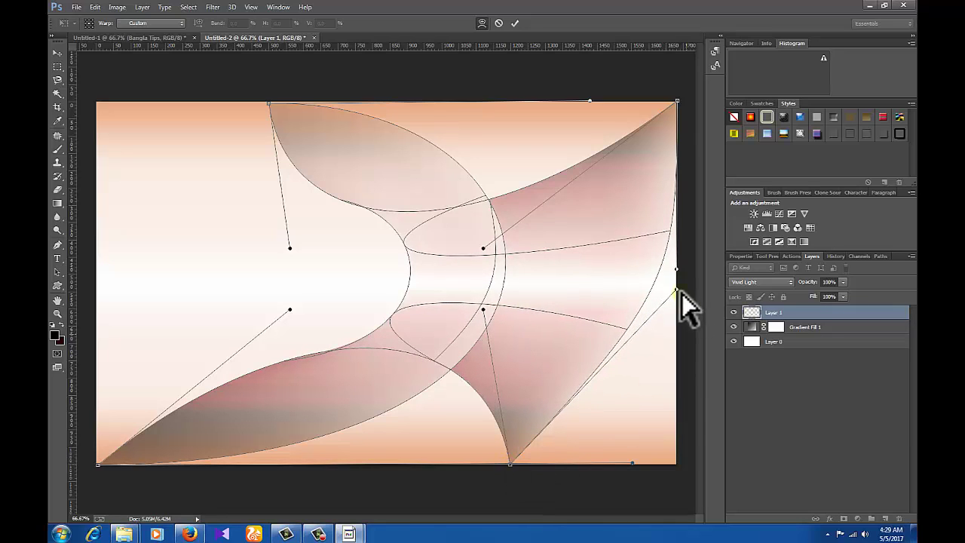
pyautogui.moveTo(556, 292)
pyautogui.mouseDown()
pyautogui.moveTo(407, 301)
pyautogui.moveTo(343, 320)
pyautogui.moveTo(333, 329)
pyautogui.moveTo(352, 343)
pyautogui.mouseUp()
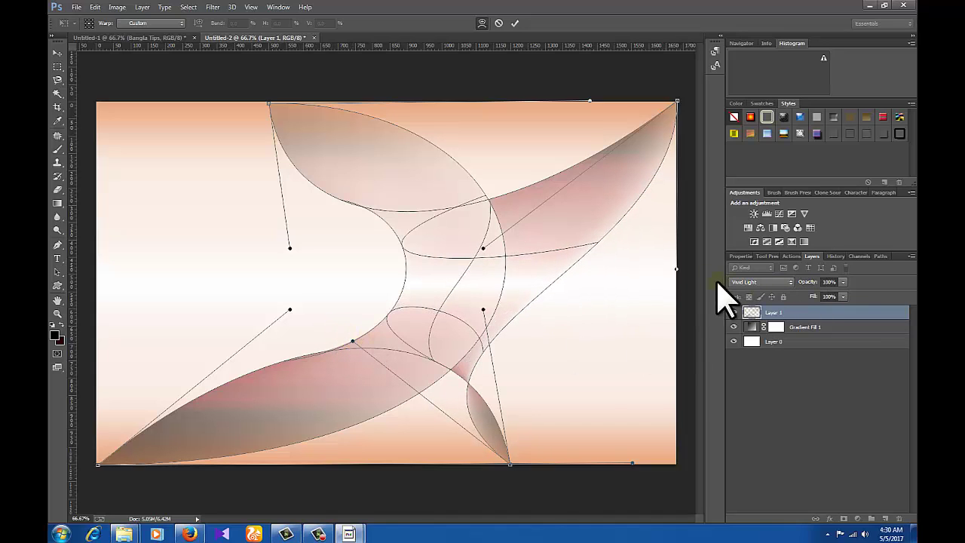
# Twist the ribbon's central curves and right side into a crossing loop, then commit the warp.
pyautogui.moveTo(676, 274)
pyautogui.mouseDown()
pyautogui.moveTo(506, 209)
pyautogui.moveTo(483, 188)
pyautogui.moveTo(377, 187)
pyautogui.moveTo(386, 182)
pyautogui.mouseUp()
pyautogui.moveTo(309, 228)
pyautogui.mouseDown()
pyautogui.moveTo(286, 251)
pyautogui.moveTo(254, 251)
pyautogui.moveTo(186, 286)
pyautogui.moveTo(179, 280)
pyautogui.moveTo(181, 293)
pyautogui.moveTo(164, 309)
pyautogui.moveTo(110, 310)
pyautogui.moveTo(104, 318)
pyautogui.mouseUp()
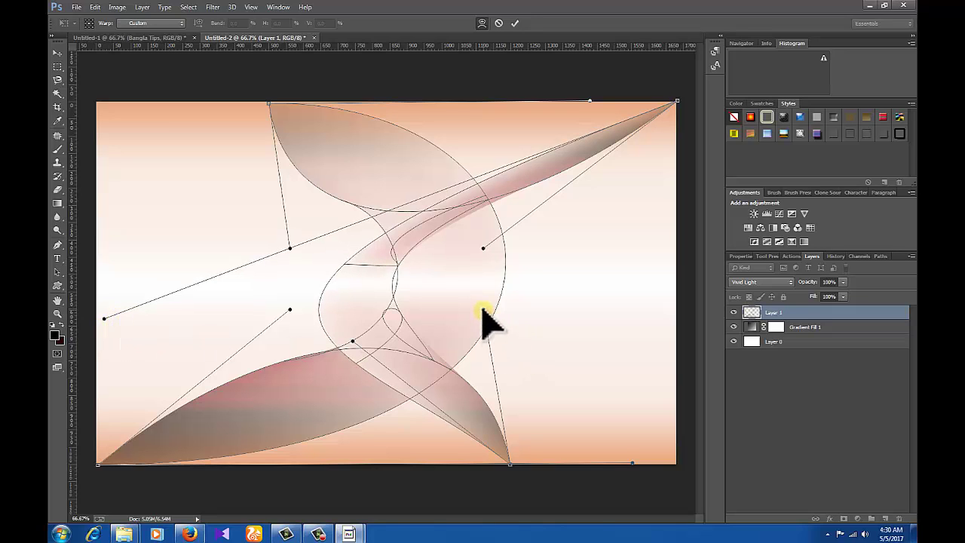
pyautogui.moveTo(483, 310); pyautogui.dragTo(449, 304)
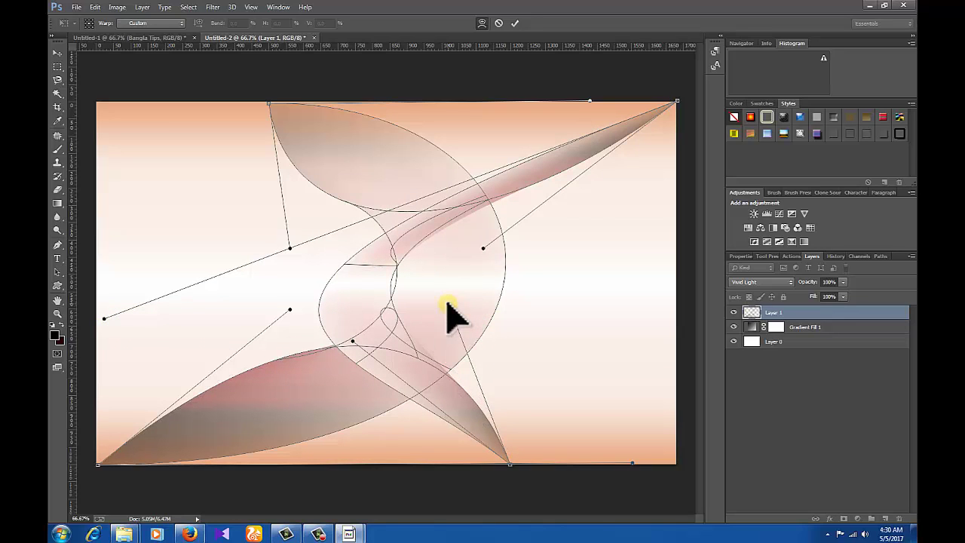
pyautogui.moveTo(560, 255); pyautogui.dragTo(610, 267)
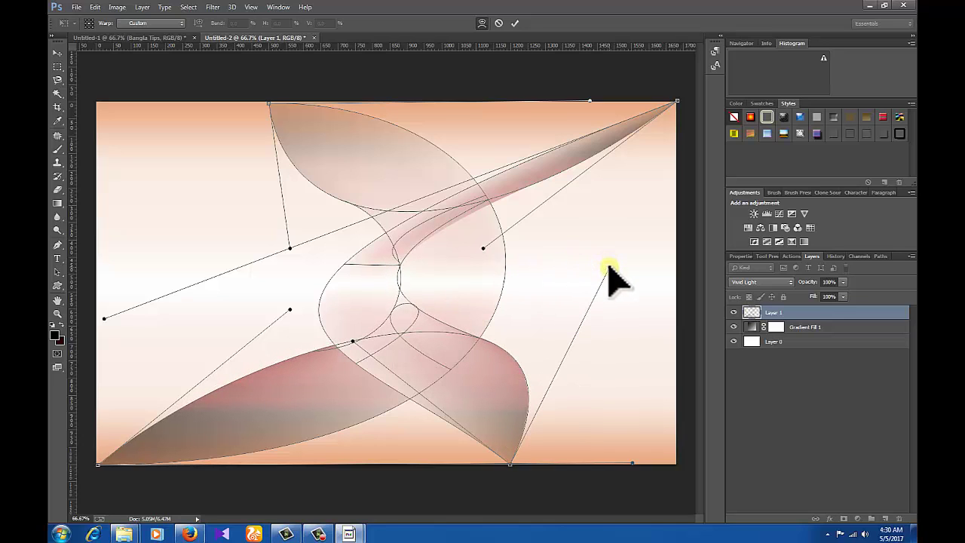
pyautogui.moveTo(353, 341); pyautogui.dragTo(425, 274)
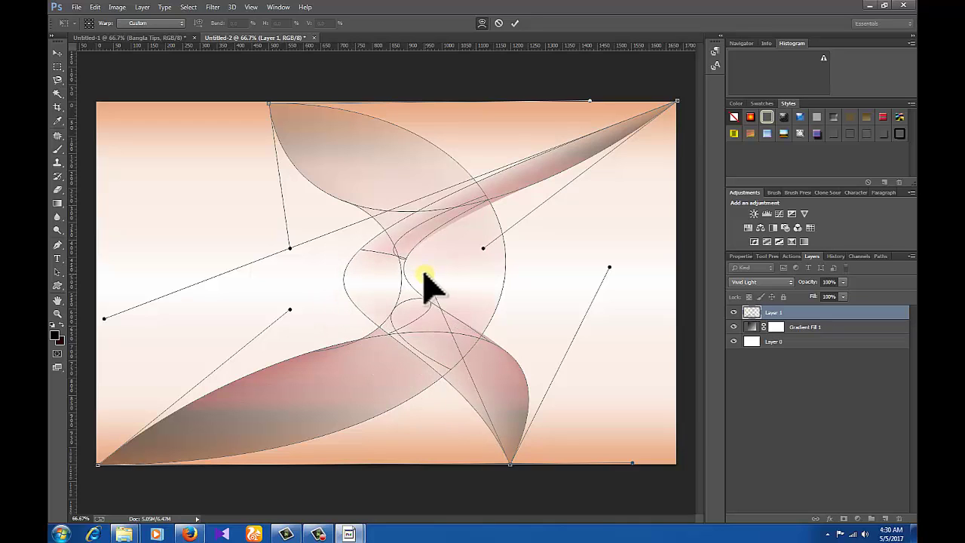
pyautogui.moveTo(403, 273); pyautogui.dragTo(368, 281)
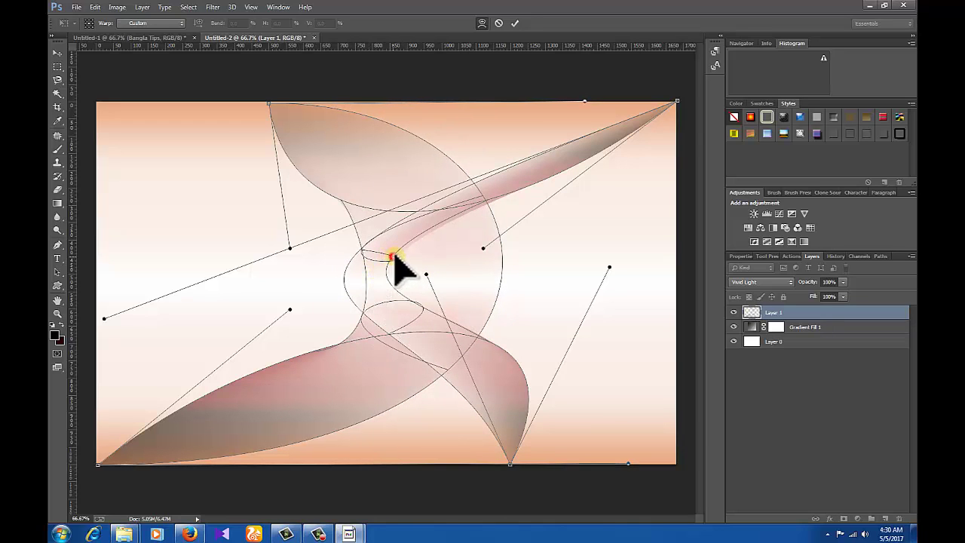
pyautogui.moveTo(391, 257); pyautogui.dragTo(419, 305)
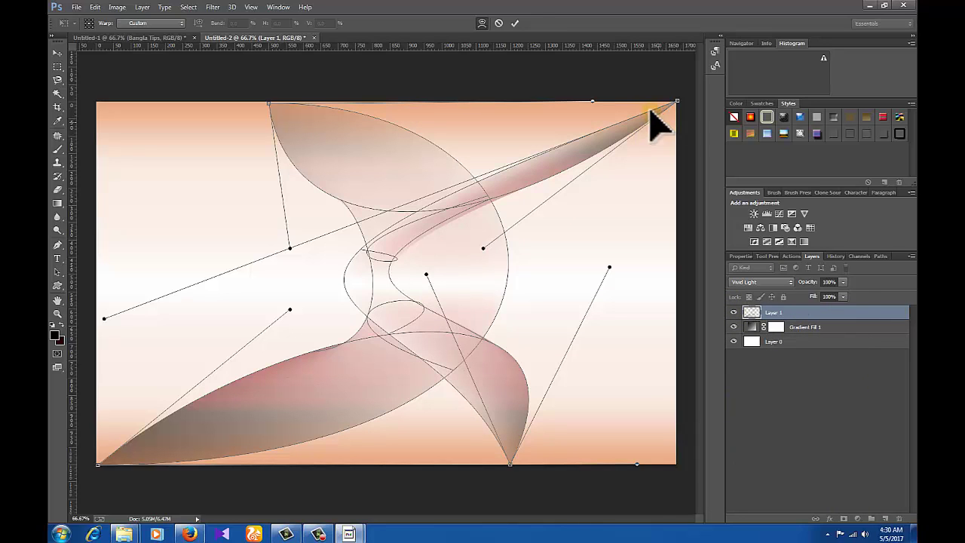
pyautogui.click(520, 22)
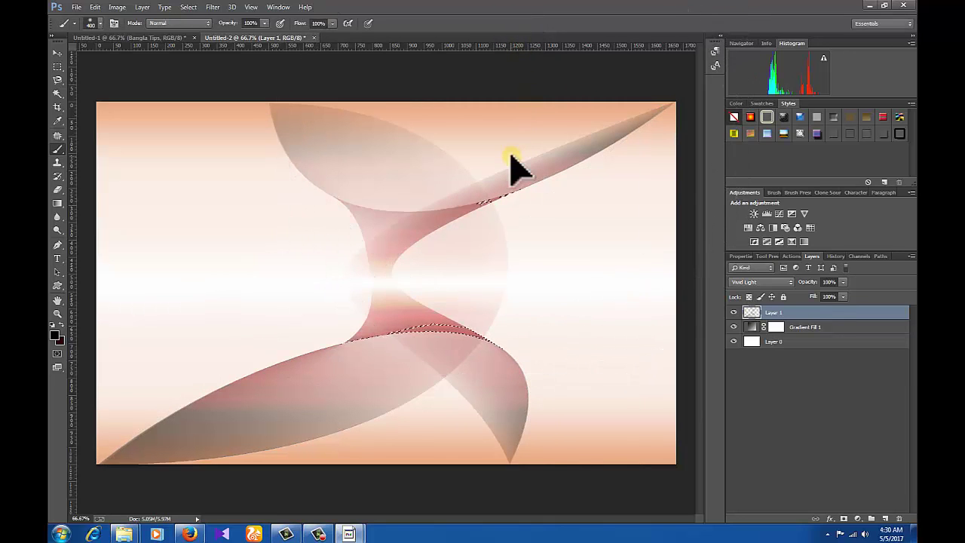
# Deselect with Ctrl+D and switch to the Elliptical Marquee Tool.
pyautogui.hotkey('ctrl', 'd')
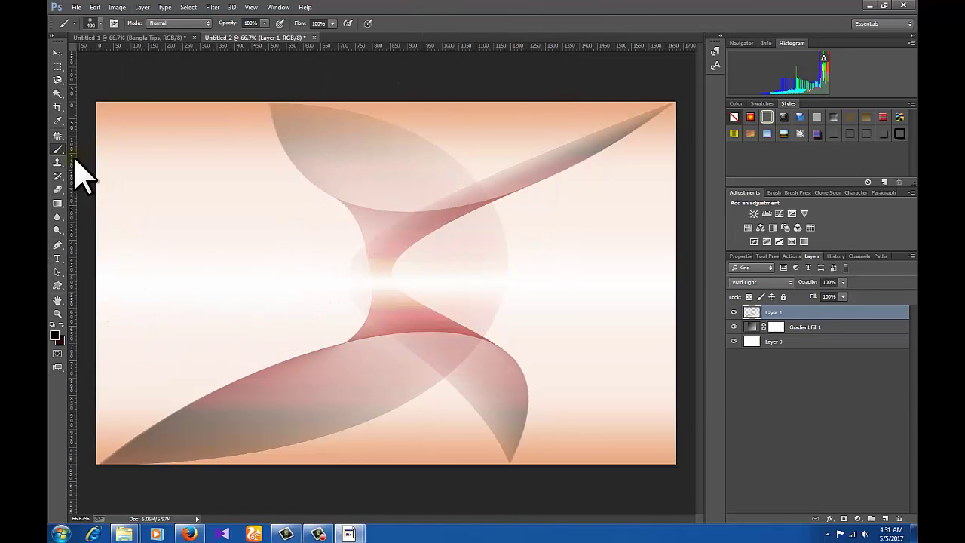
pyautogui.click(58, 68)
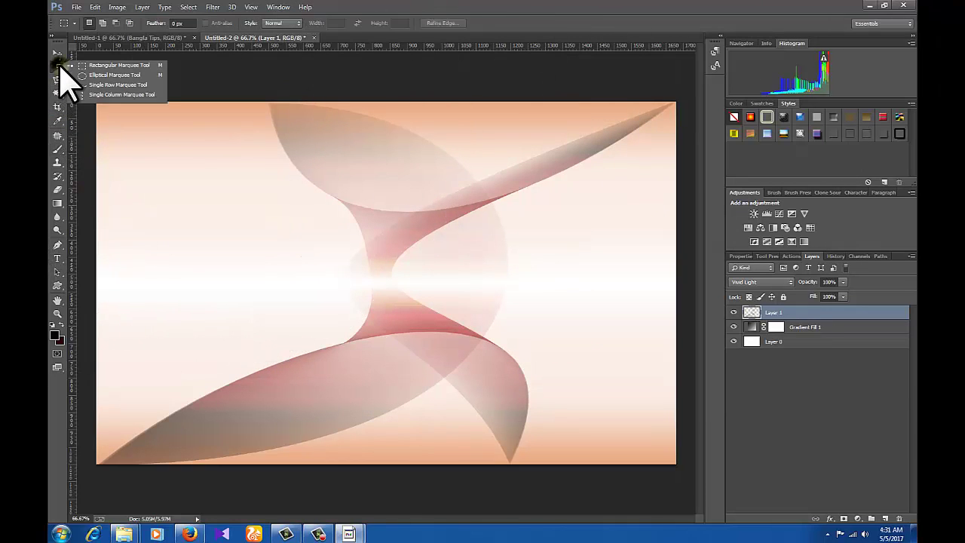
pyautogui.click(91, 76)
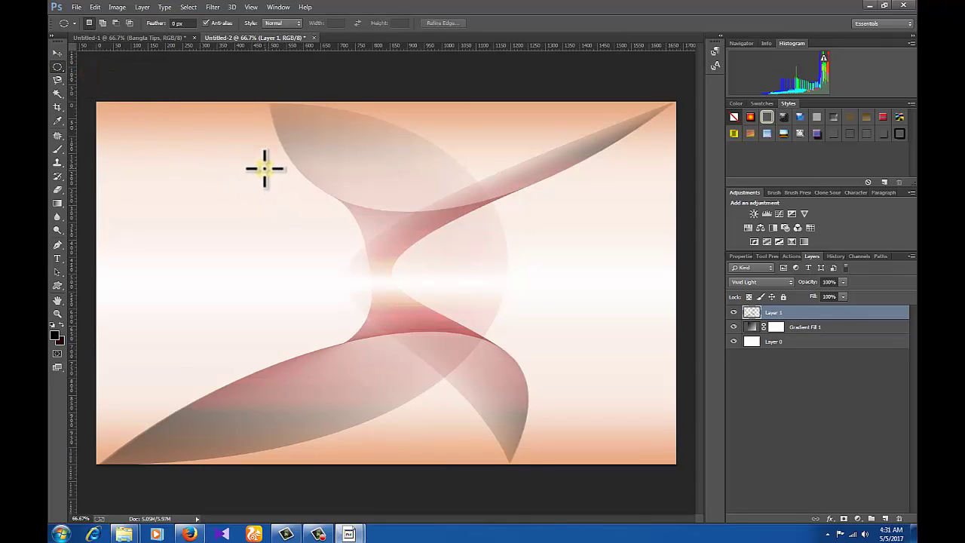
# Draw an oval selection over the ribbons' central crossing.
pyautogui.moveTo(269, 175); pyautogui.dragTo(509, 348)
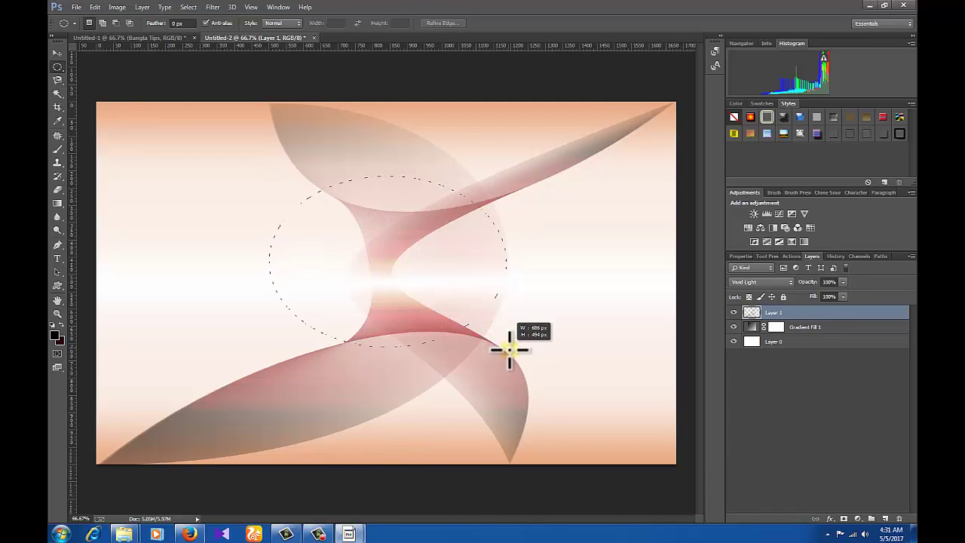
pyautogui.moveTo(509, 348); pyautogui.dragTo(510, 356)
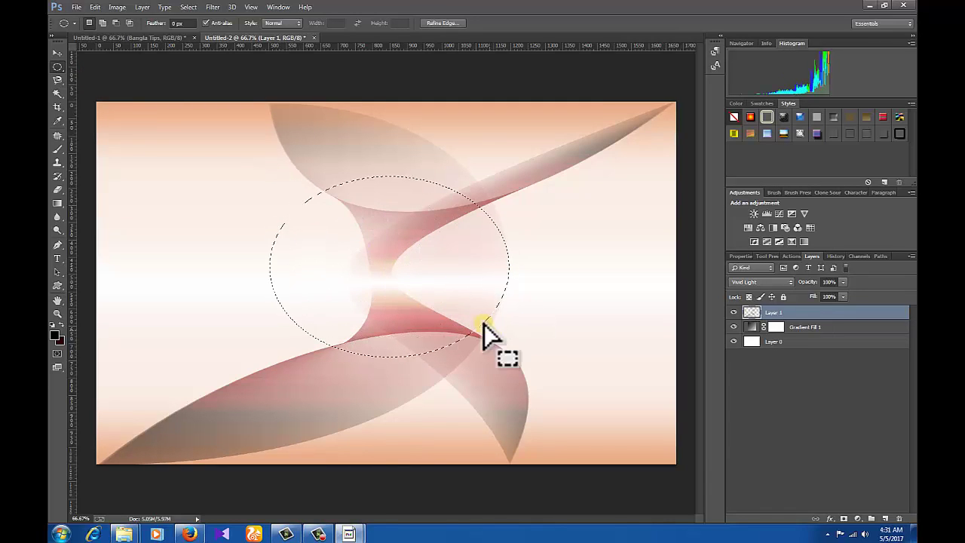
pyautogui.hotkey('ctrl', 't')
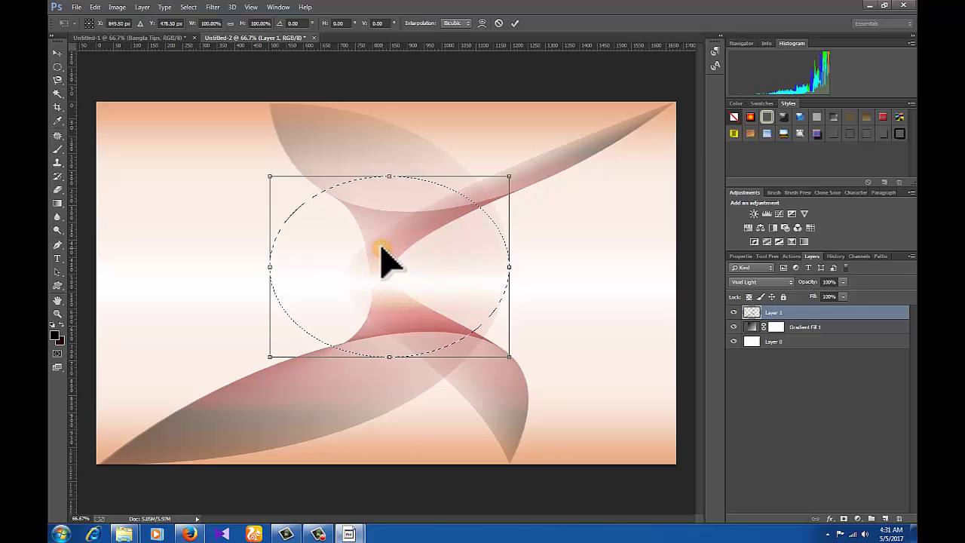
pyautogui.press('Return')
# Put the oval selection outline into Transform Selection warp mode.
pyautogui.rightClick(352, 235)
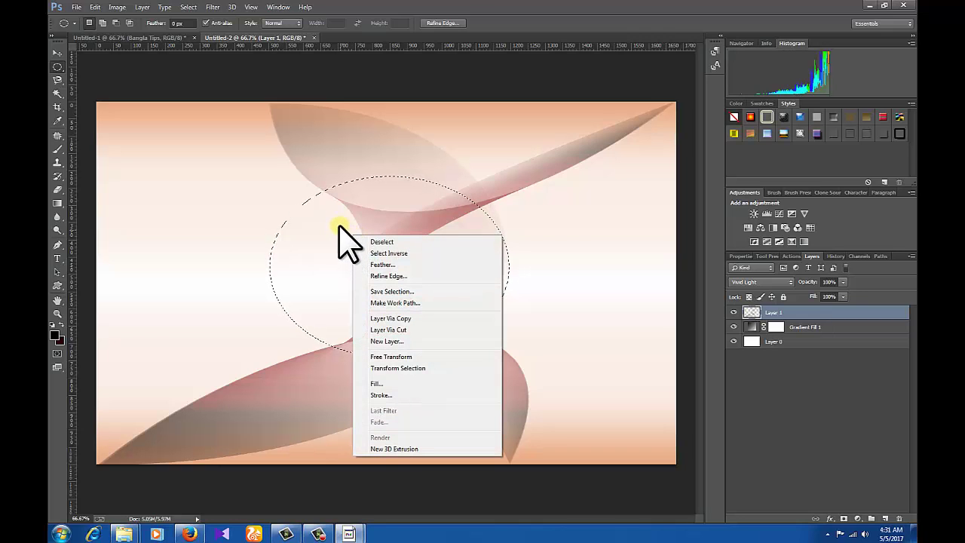
pyautogui.rightClick(339, 225)
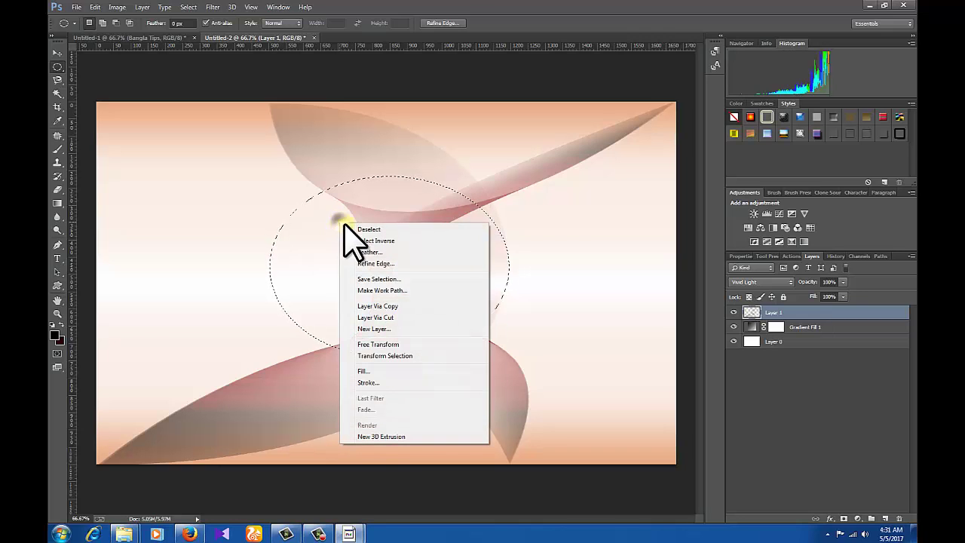
pyautogui.click(401, 356)
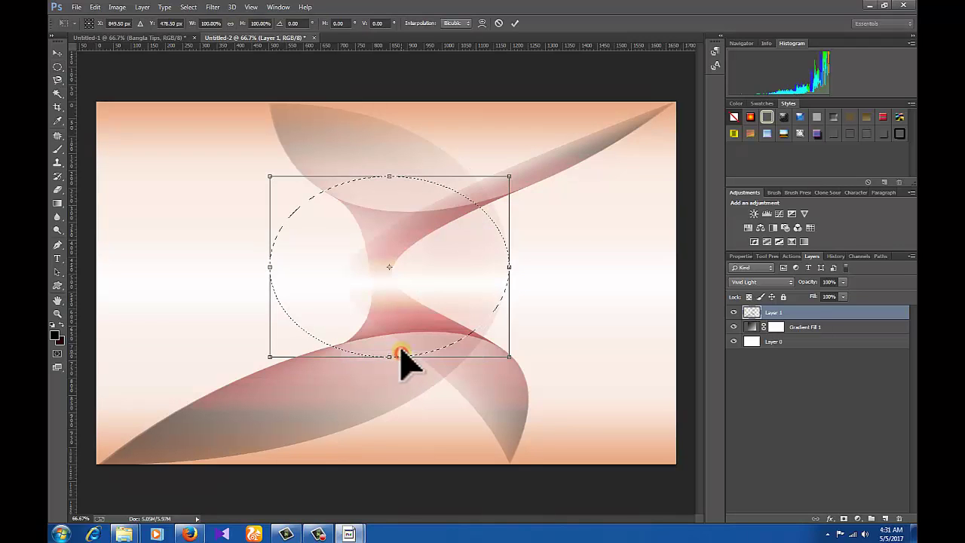
pyautogui.rightClick(364, 235)
pyautogui.click(400, 321)
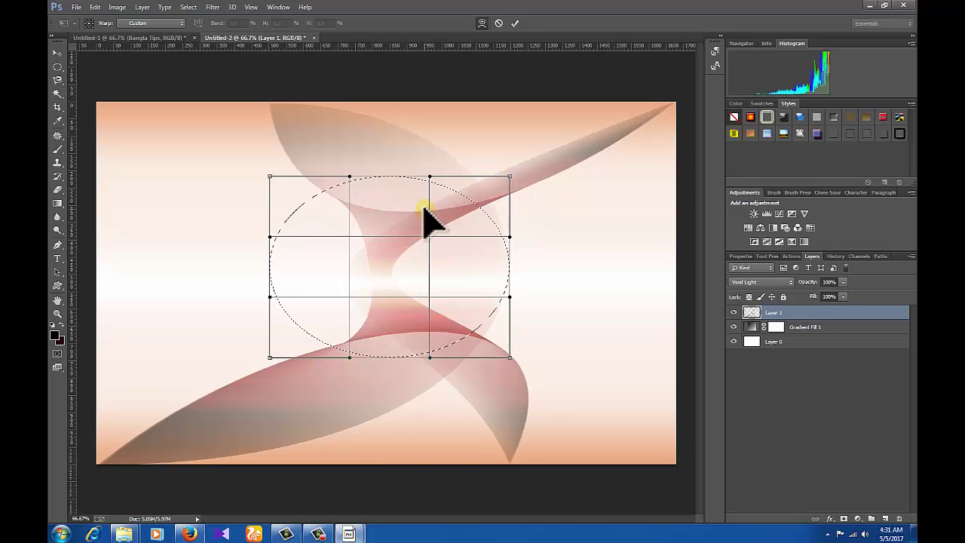
# Commit the selection warp and switch to the Brush Tool with a large size.
pyautogui.press('Return')
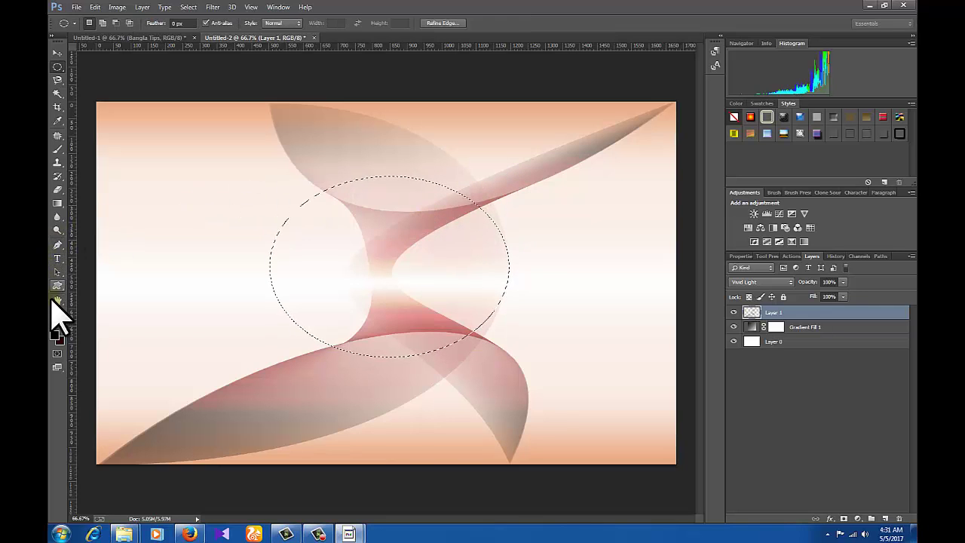
pyautogui.click(58, 150)
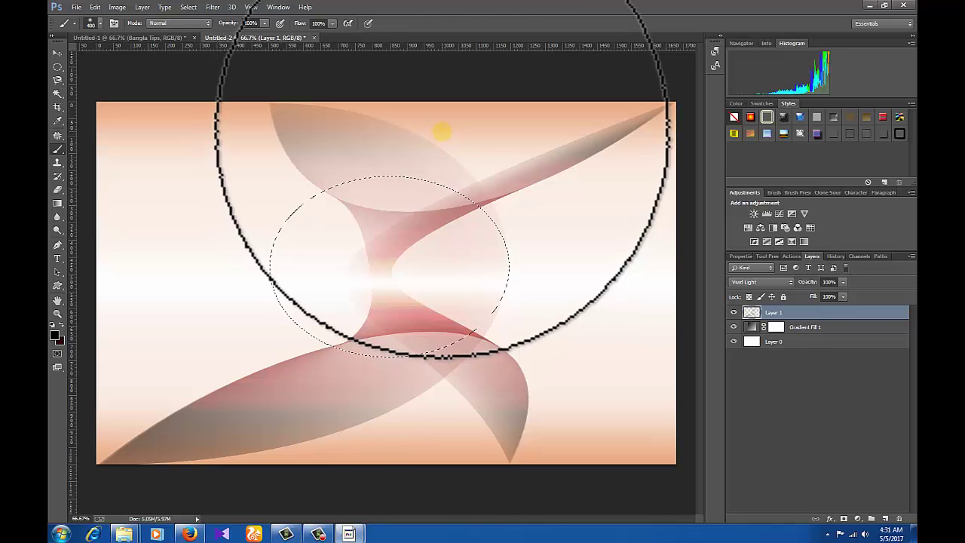
pyautogui.click(442, 132)
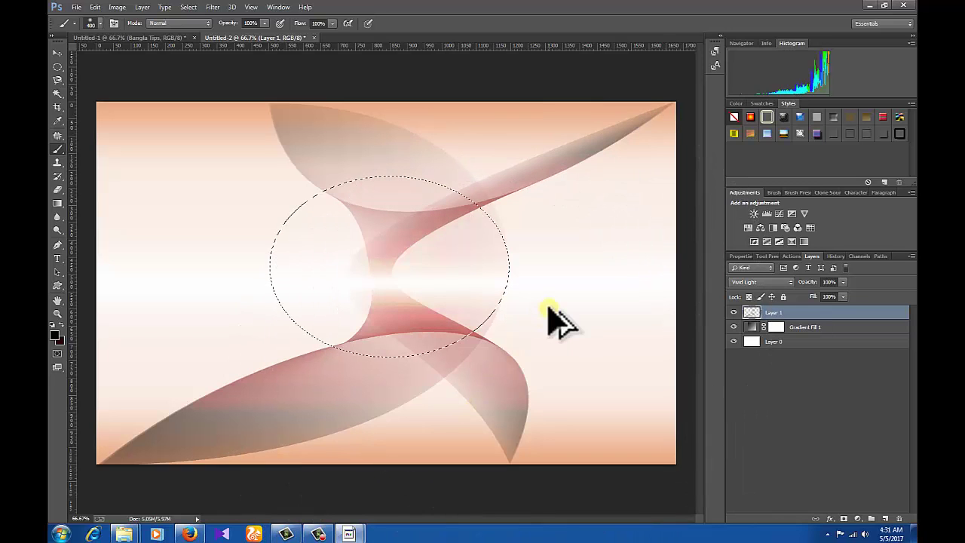
# Add Layer 2 and paint soft dark-grey shading around the inside edges of the oval.
pyautogui.click(884, 519)
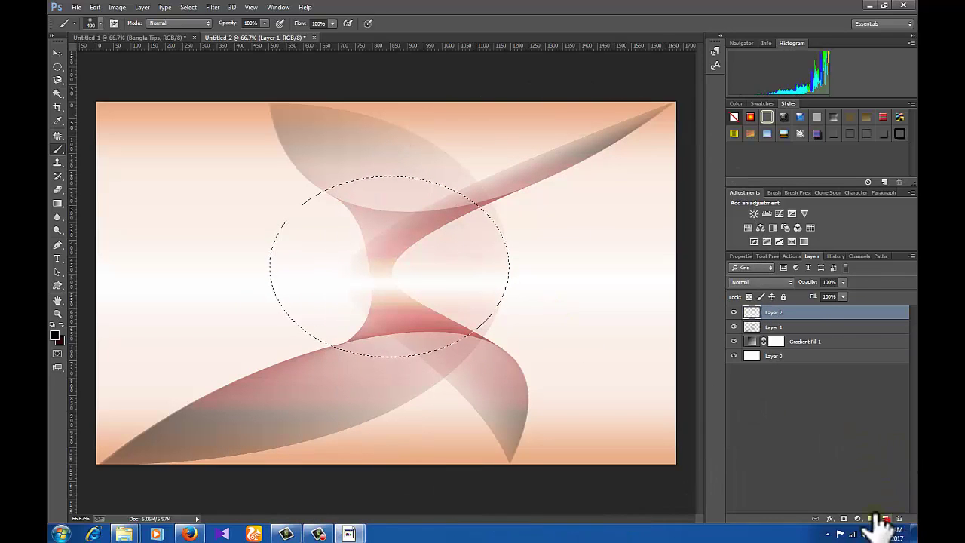
pyautogui.press(']')
pyautogui.press(']')
pyautogui.press(']')
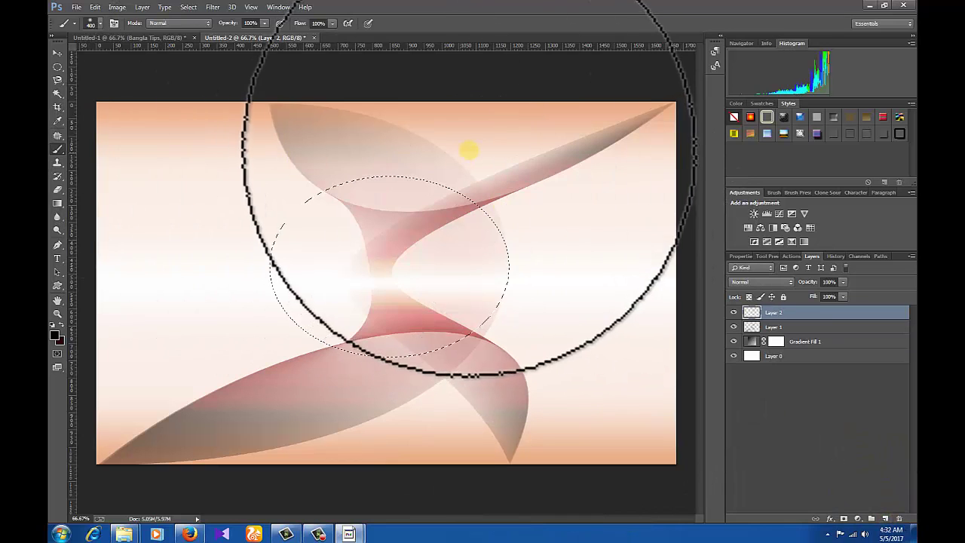
pyautogui.moveTo(478, 143)
pyautogui.mouseDown()
pyautogui.moveTo(542, 202)
pyautogui.moveTo(529, 353)
pyautogui.mouseUp()
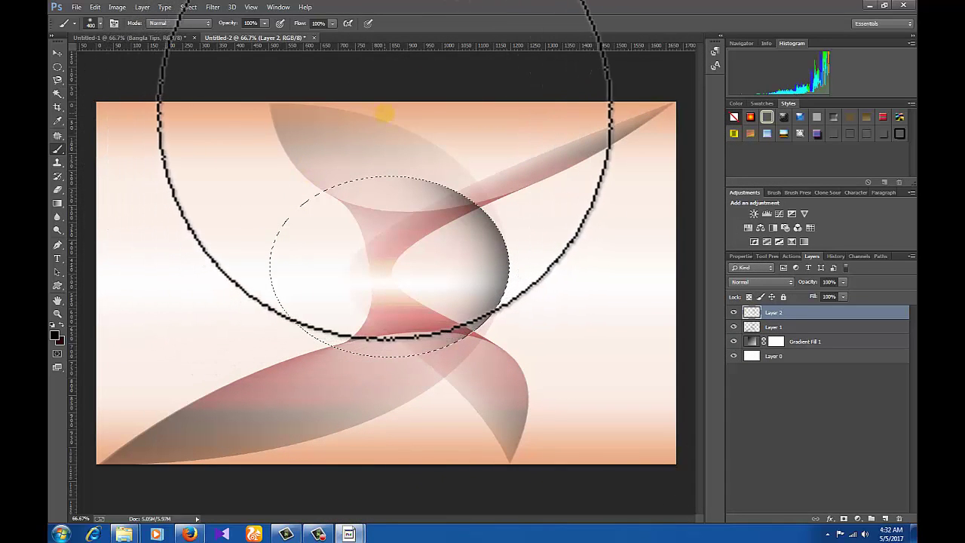
pyautogui.moveTo(383, 114); pyautogui.dragTo(217, 249)
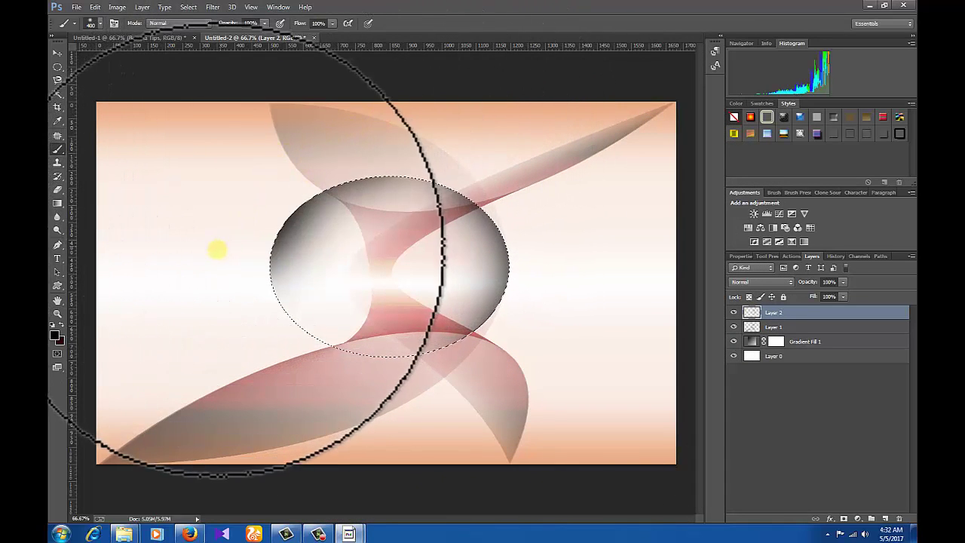
pyautogui.moveTo(370, 111); pyautogui.dragTo(416, 117)
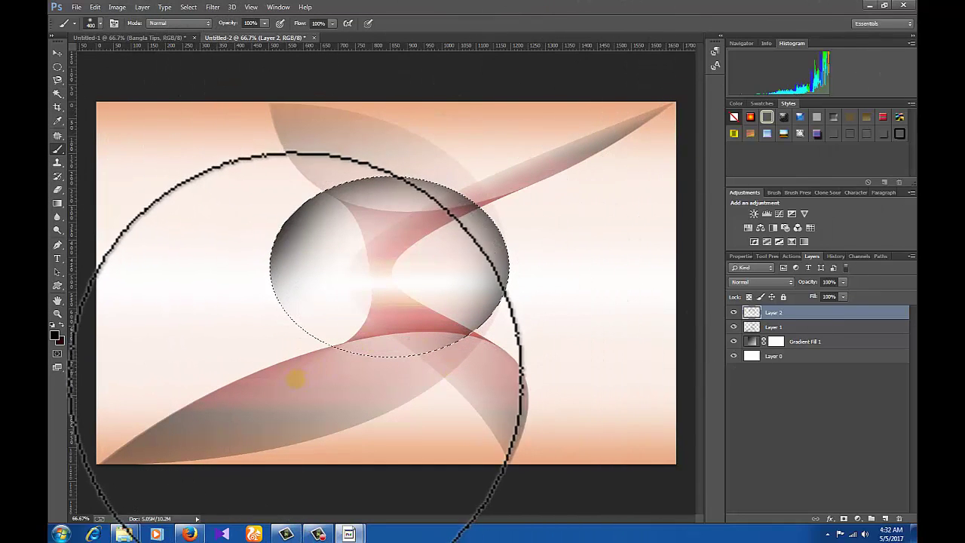
pyautogui.click(300, 390)
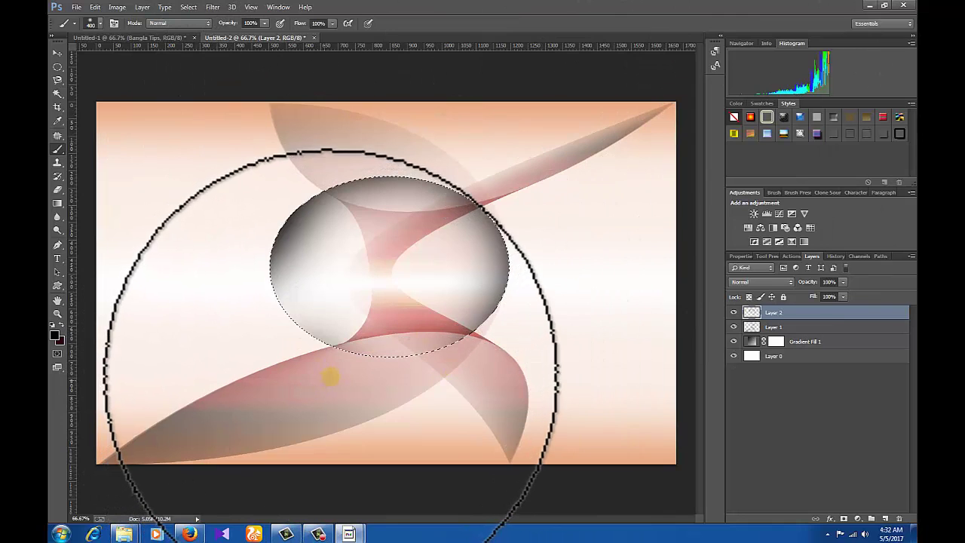
pyautogui.click(258, 349)
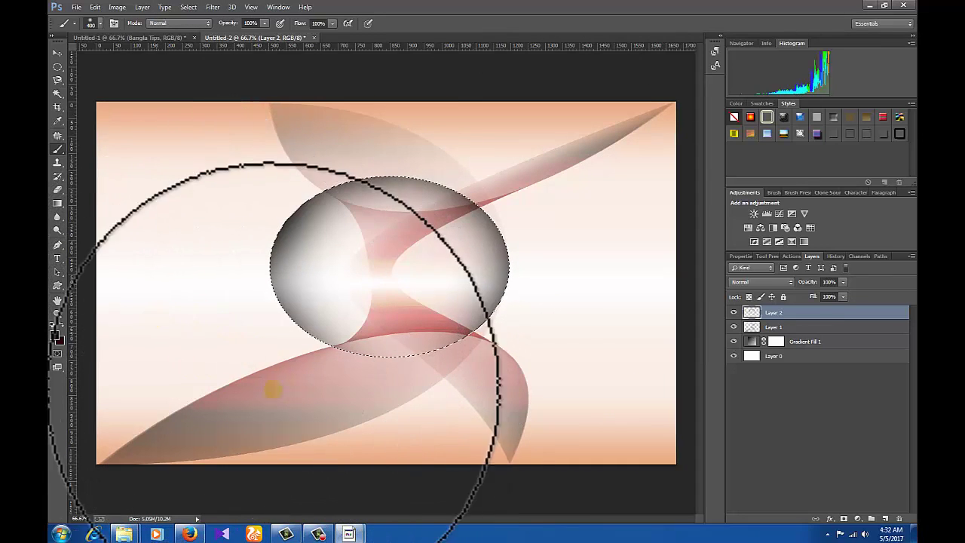
pyautogui.click(360, 403)
pyautogui.click(431, 402)
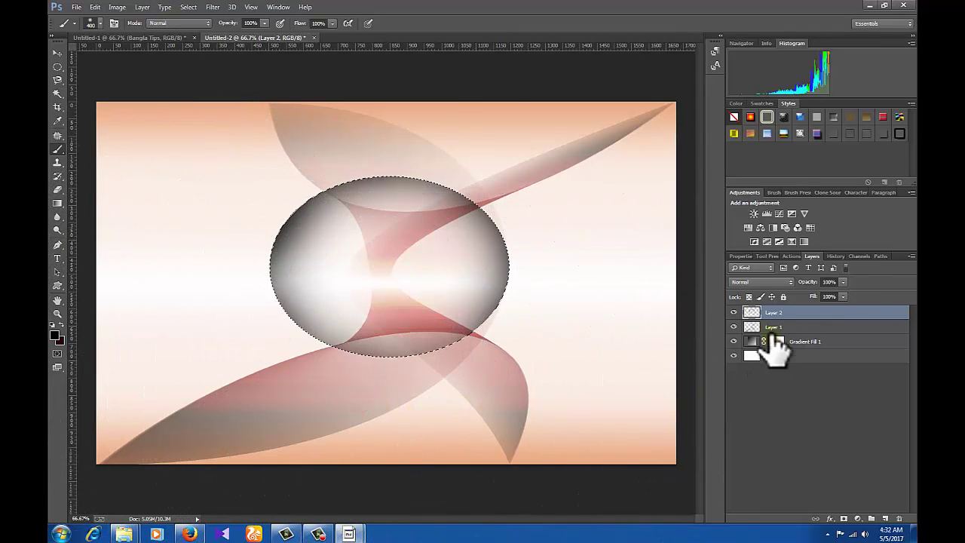
pyautogui.click(259, 248)
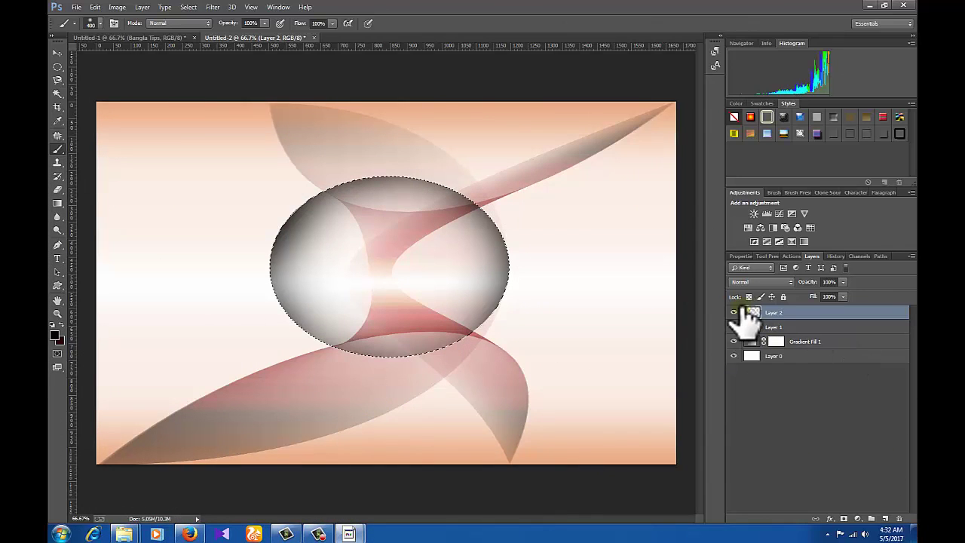
# Start a free transform on the shaded ellipse, then cancel it without changes.
pyautogui.click(57, 55)
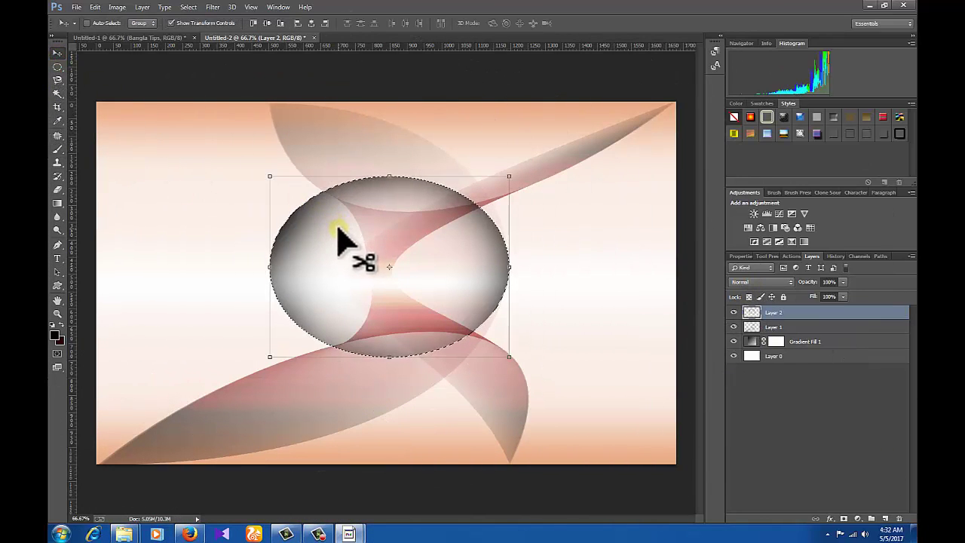
pyautogui.hotkey('ctrl', 't')
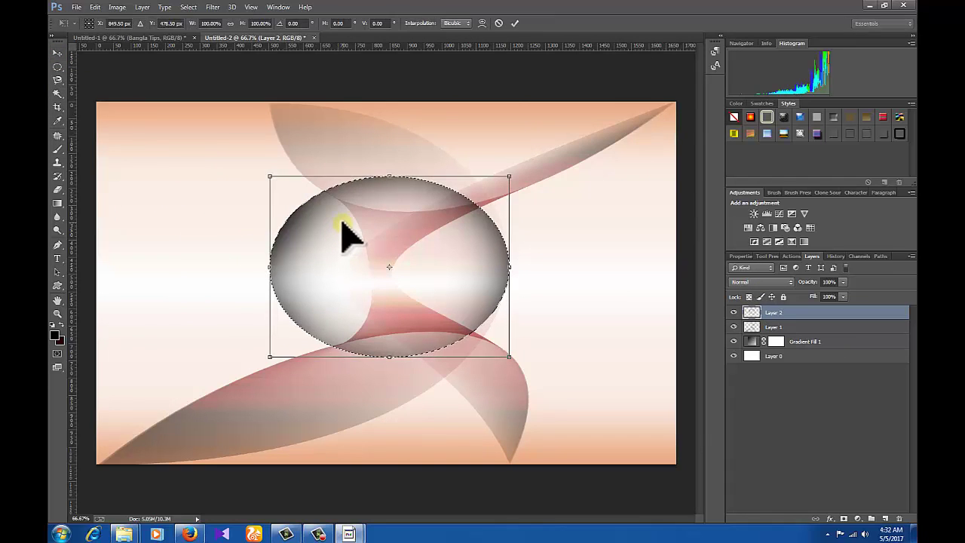
pyautogui.rightClick(344, 226)
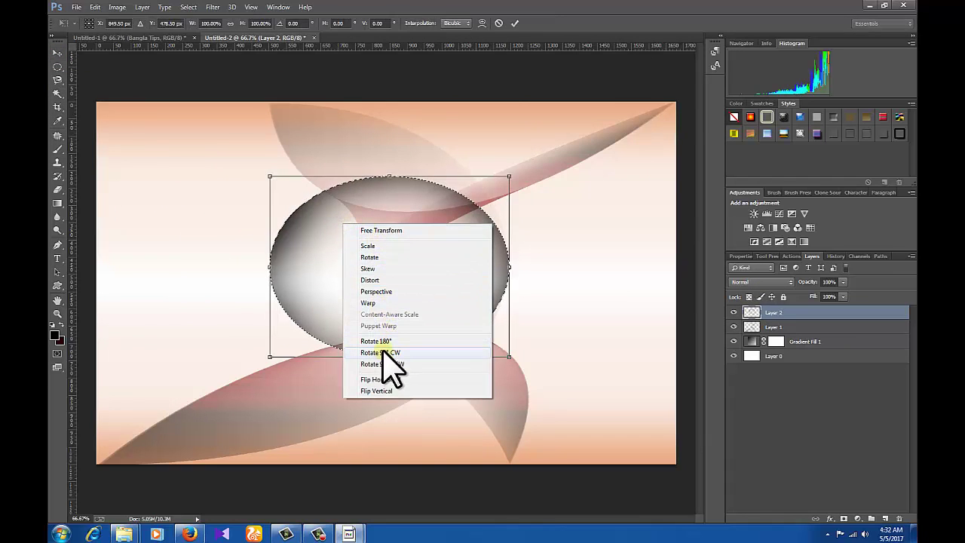
pyautogui.click(378, 213)
pyautogui.press('Return')
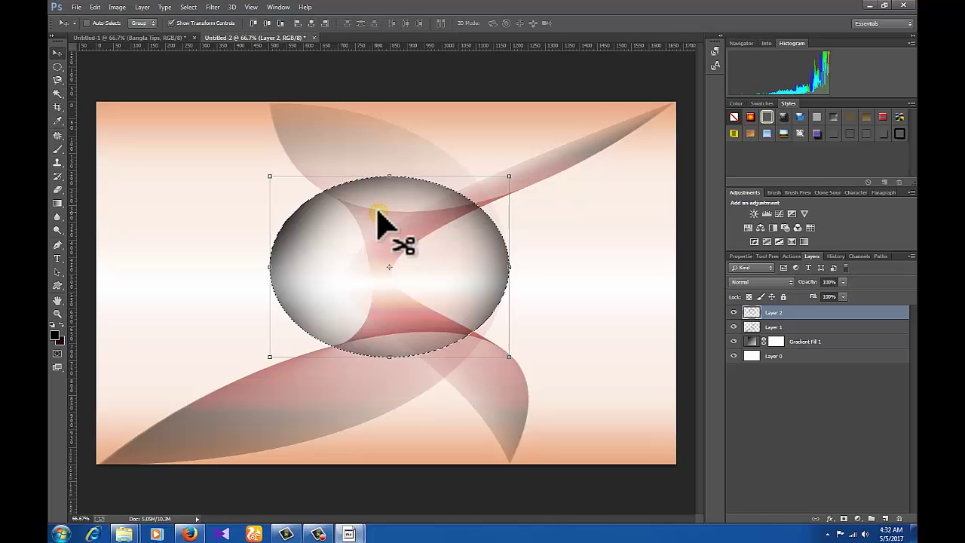
# Reselect the Brush Tool and check its size and softness in the preset picker.
pyautogui.click(59, 150)
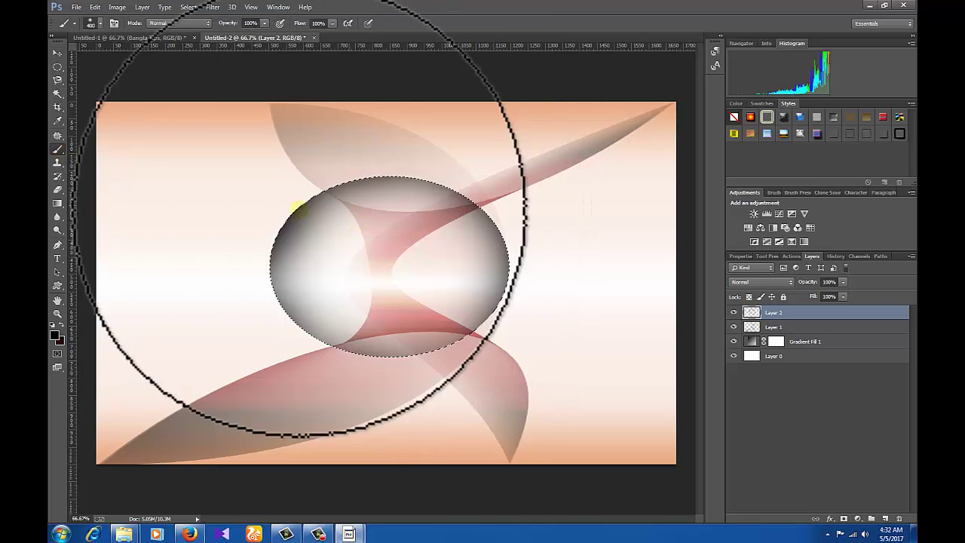
pyautogui.rightClick(385, 242)
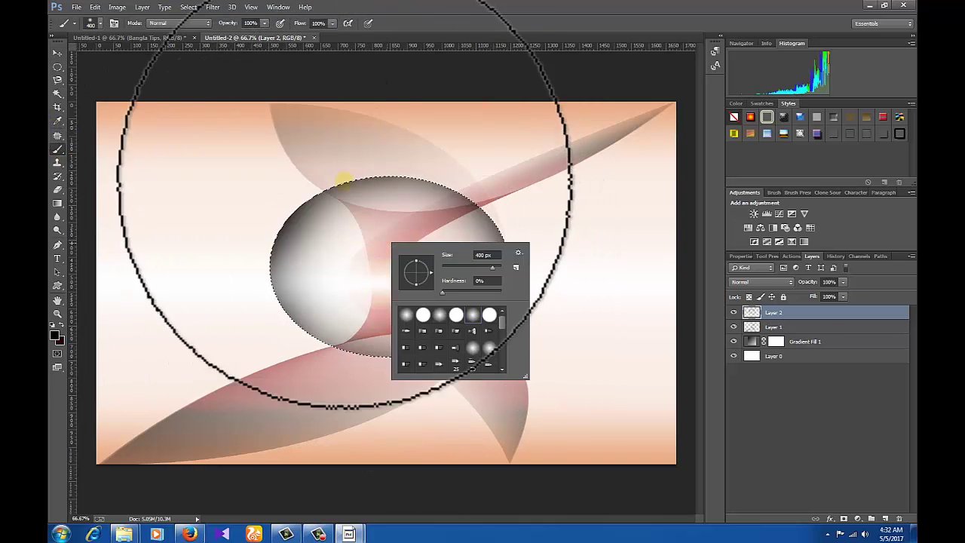
pyautogui.click(478, 3)
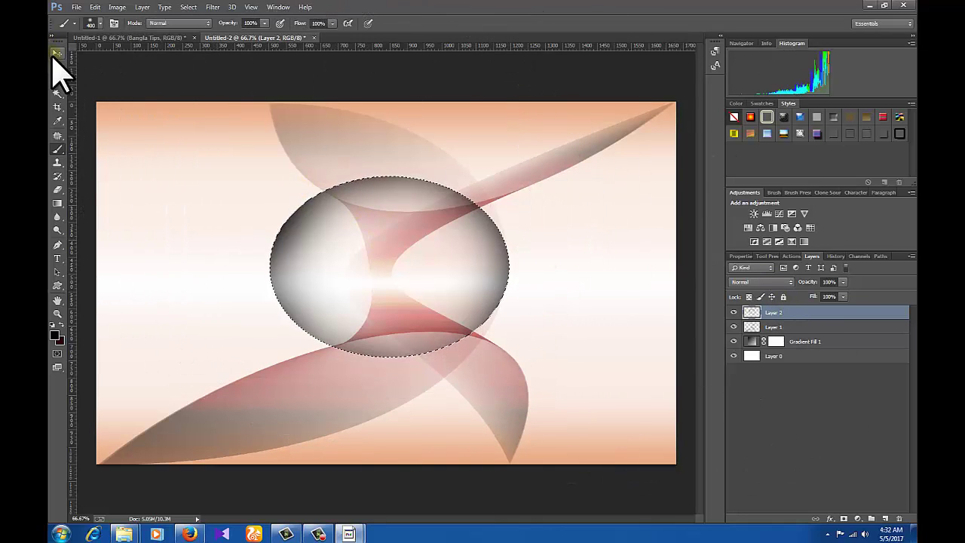
pyautogui.click(279, 168)
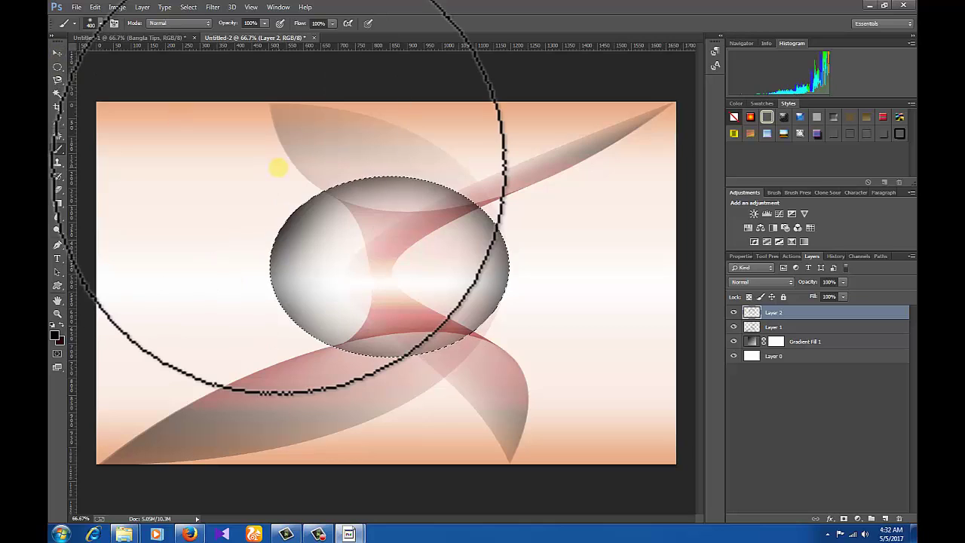
pyautogui.press('ctrl')
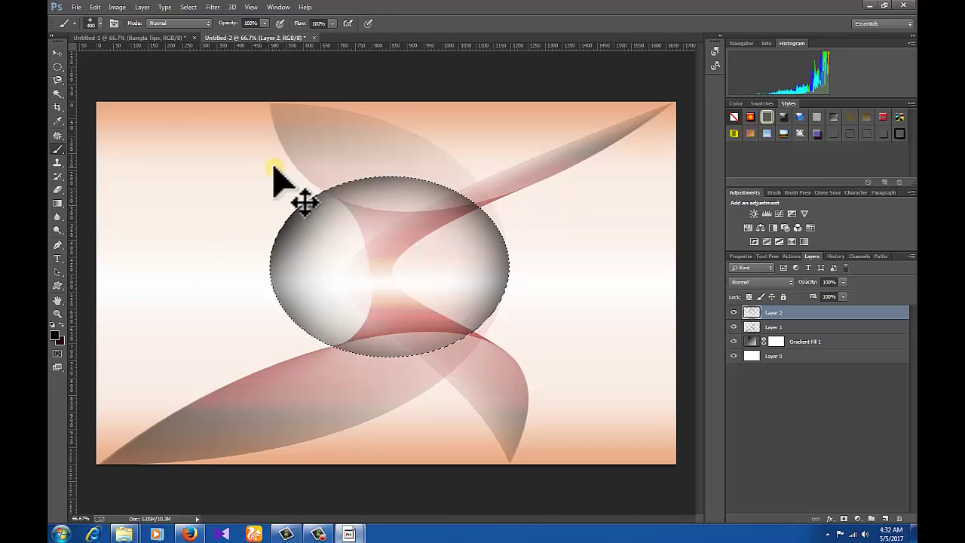
pyautogui.click(189, 6)
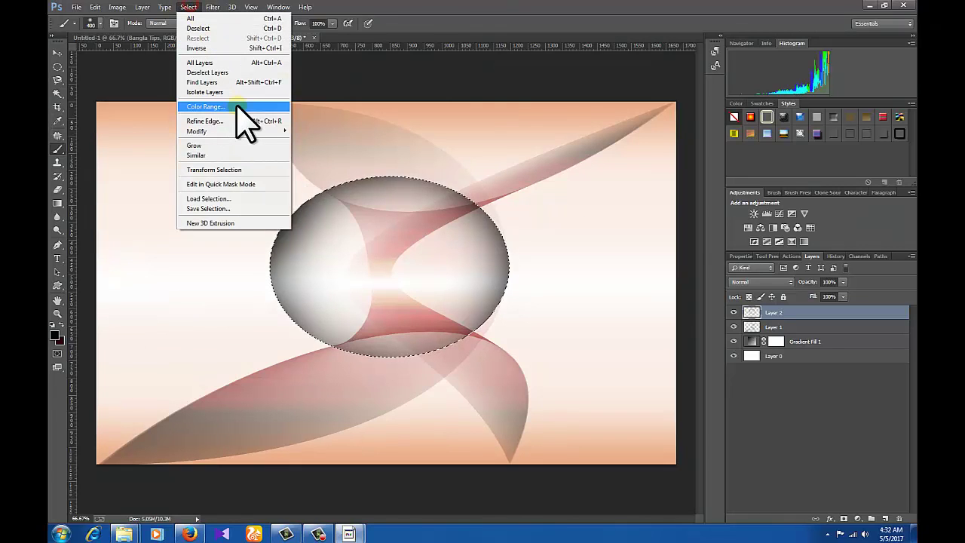
pyautogui.click(224, 170)
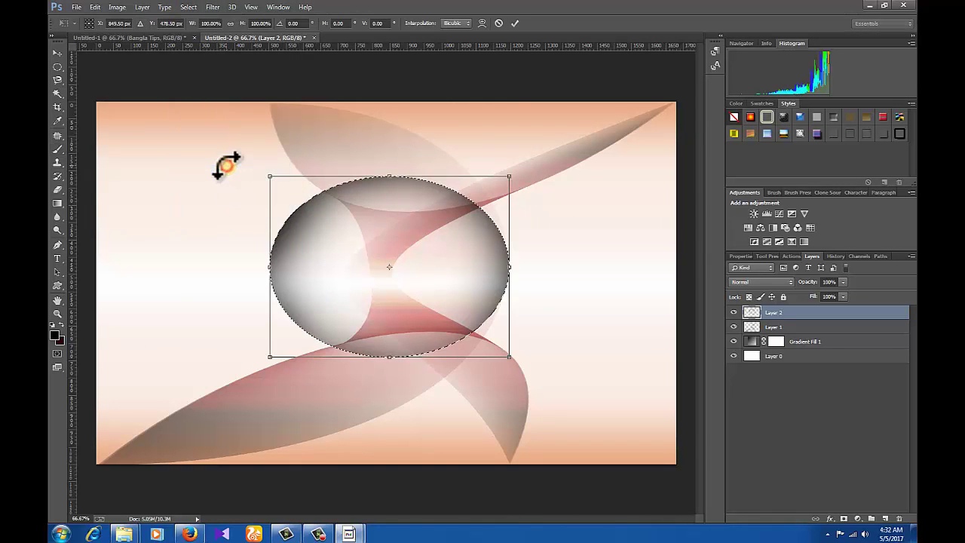
pyautogui.rightClick(423, 214)
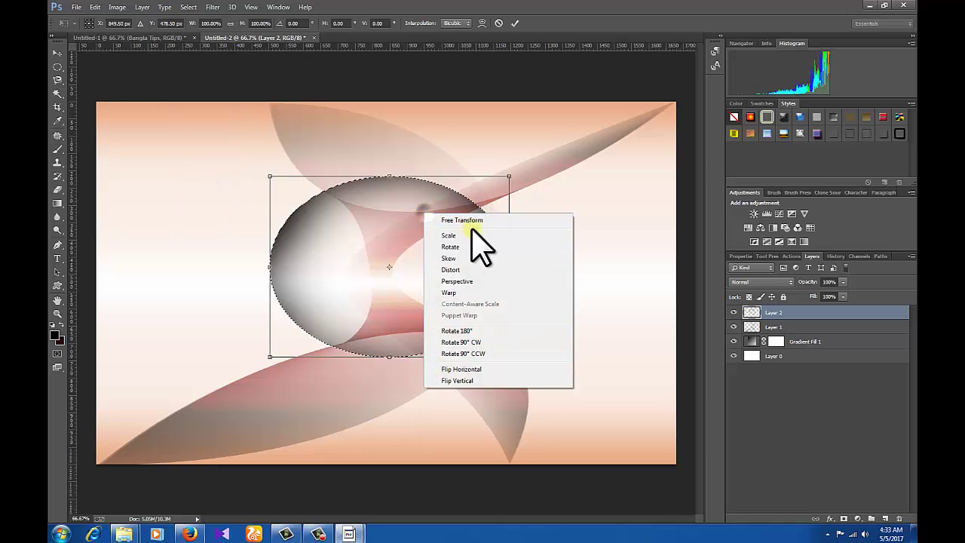
pyautogui.click(450, 292)
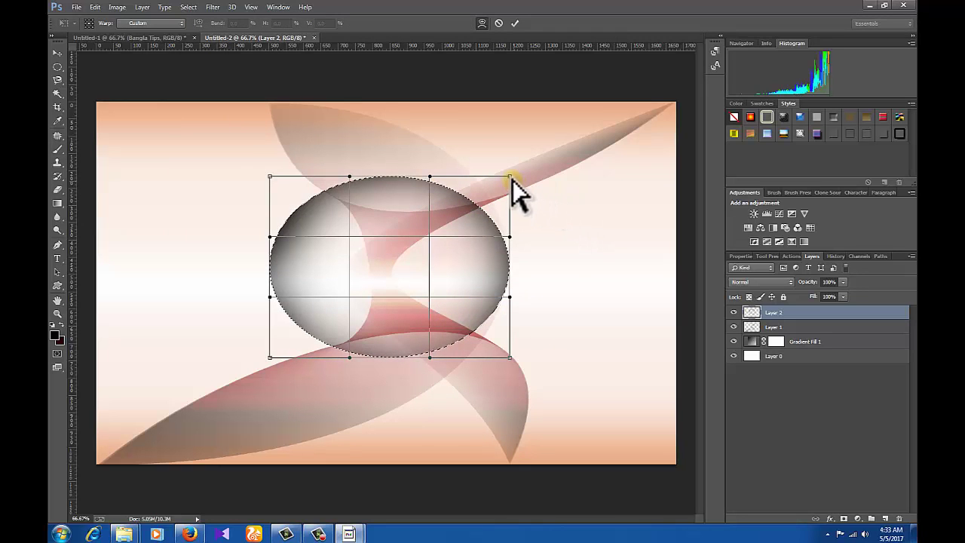
pyautogui.moveTo(511, 178); pyautogui.dragTo(557, 189)
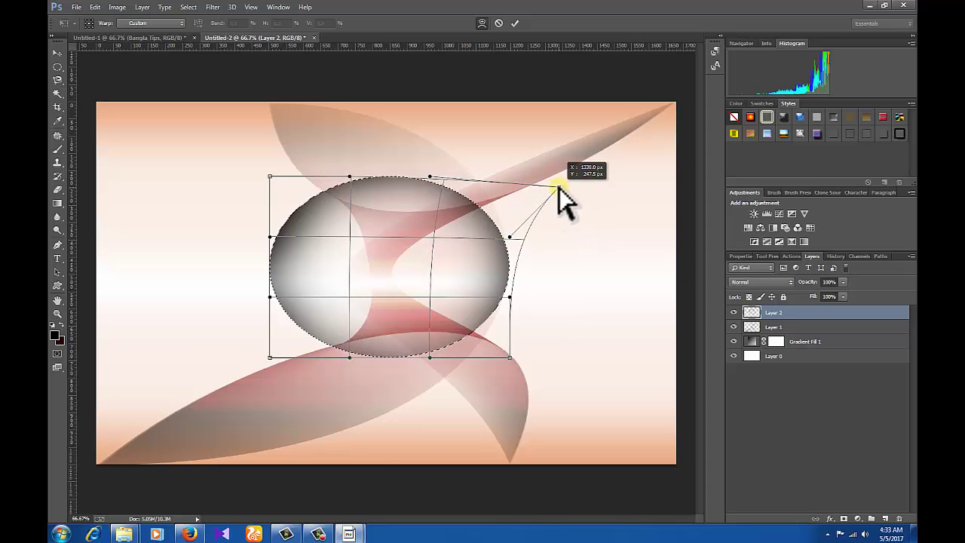
pyautogui.moveTo(558, 188)
pyautogui.mouseDown()
pyautogui.moveTo(620, 121)
pyautogui.moveTo(677, 102)
pyautogui.mouseUp()
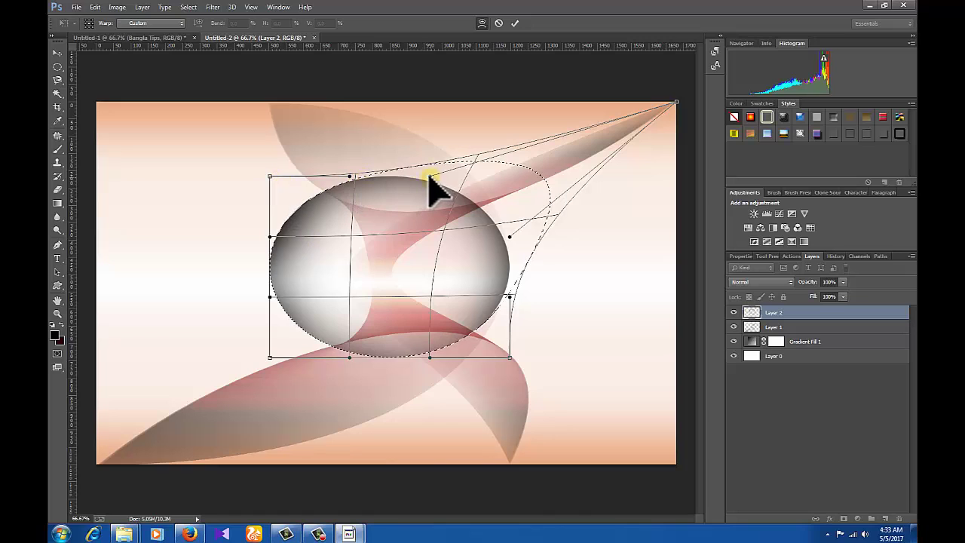
pyautogui.moveTo(428, 177); pyautogui.dragTo(483, 298)
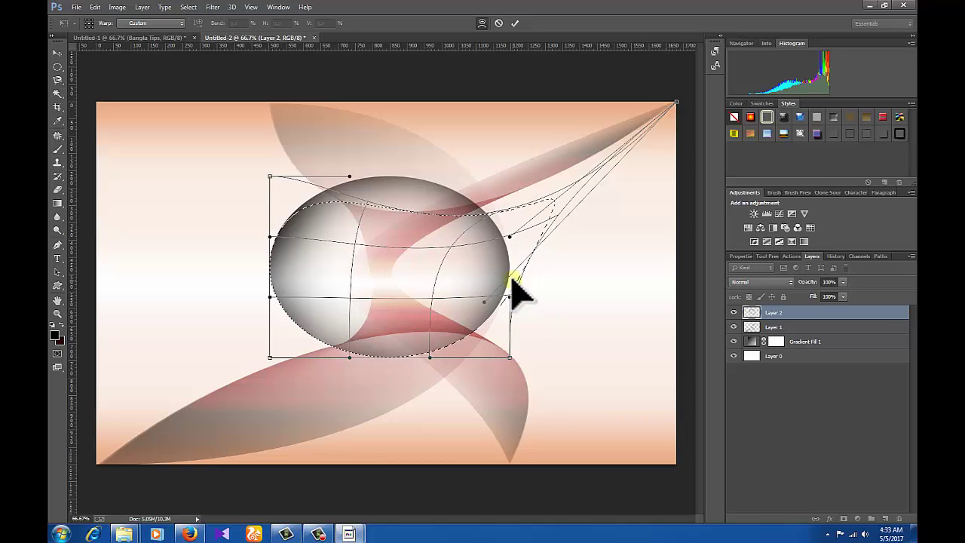
pyautogui.press('Return')
pyautogui.press('b')
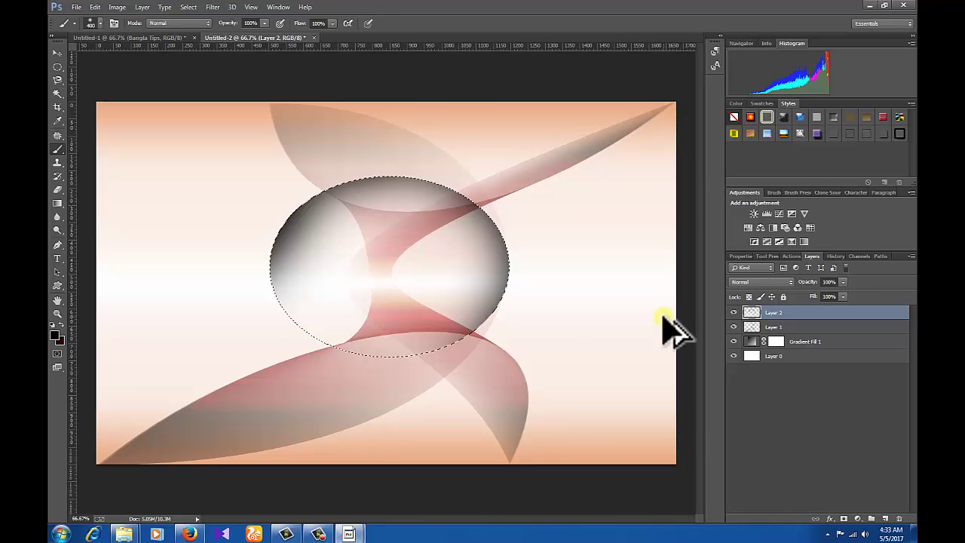
# Undo the earlier edge shading and clear the selection.
pyautogui.hotkey('ctrl', 'z')
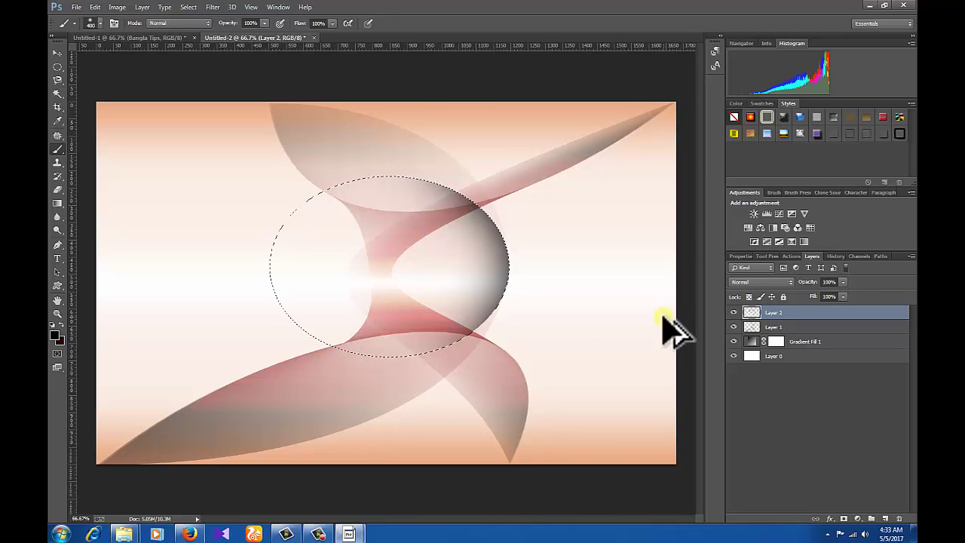
pyautogui.hotkey('ctrl', 'alt', 'z')
pyautogui.hotkey('ctrl', 'alt', 'z')
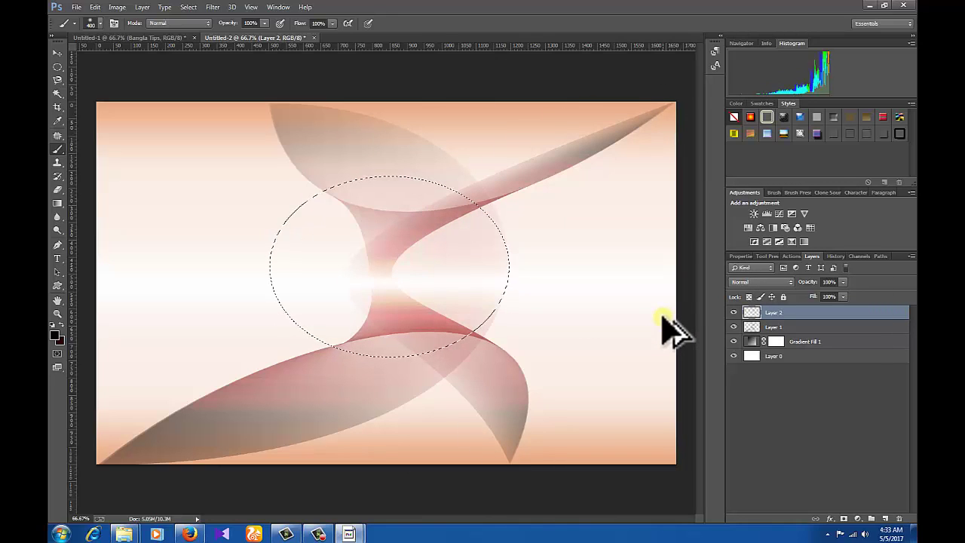
pyautogui.hotkey('ctrl', 'd')
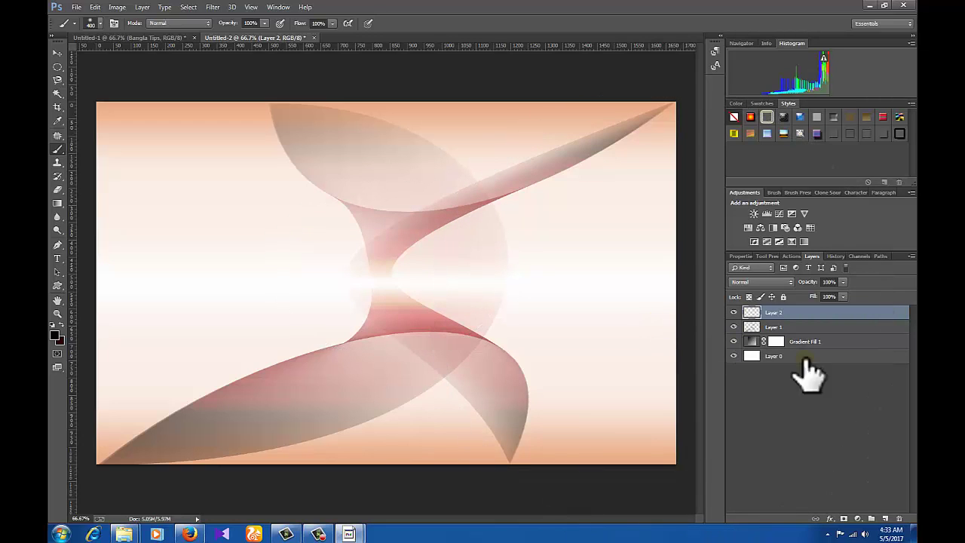
# Redraw an elliptical selection around the ribbons' crossing near the canvas centre.
pyautogui.click(733, 327)
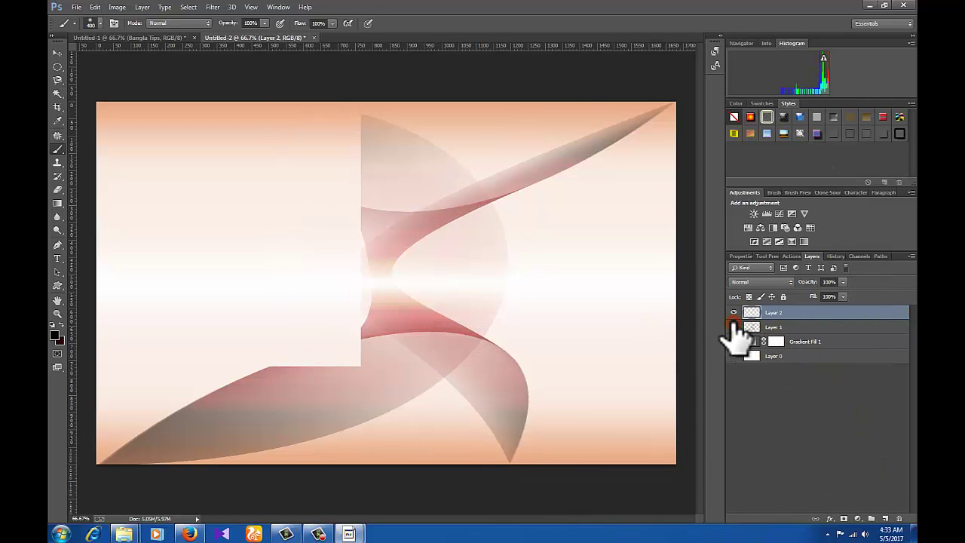
pyautogui.click(733, 324)
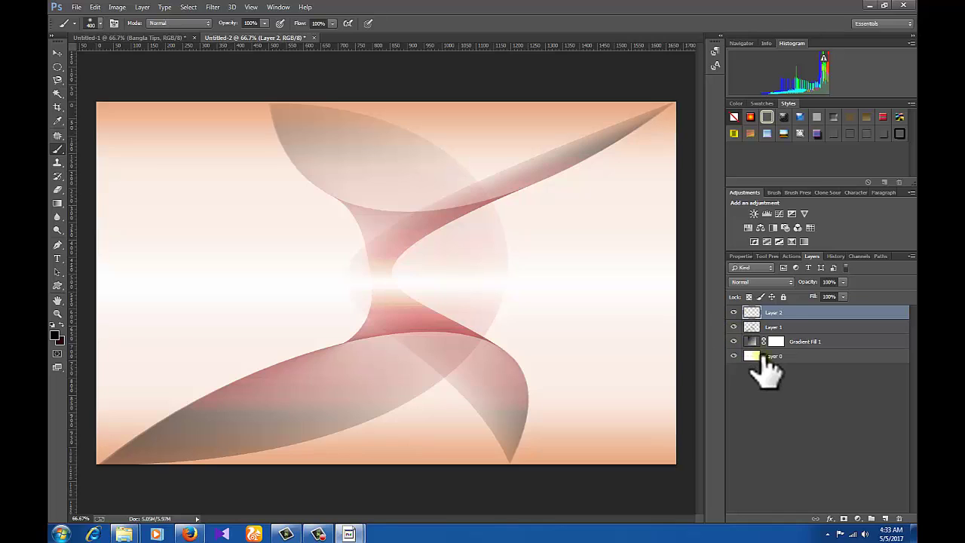
pyautogui.click(798, 311)
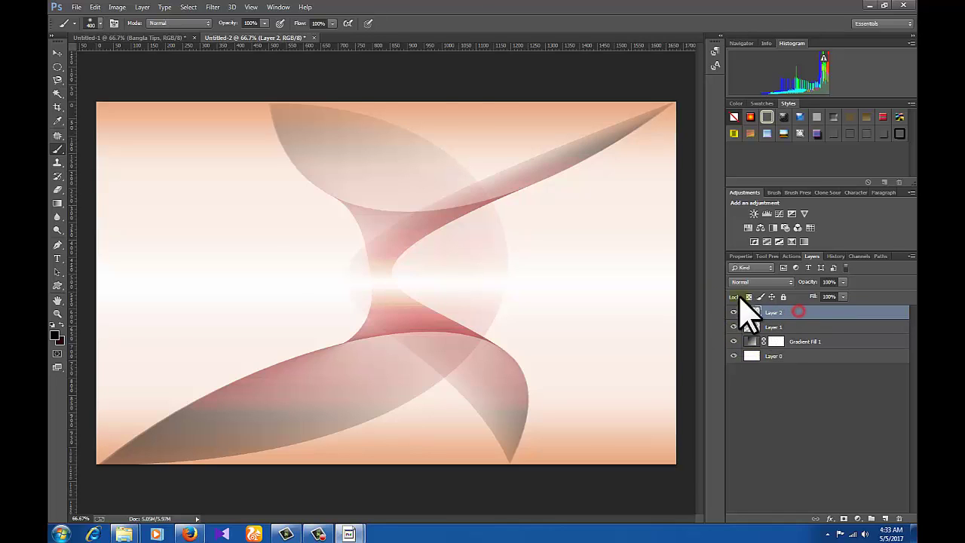
pyautogui.click(57, 67)
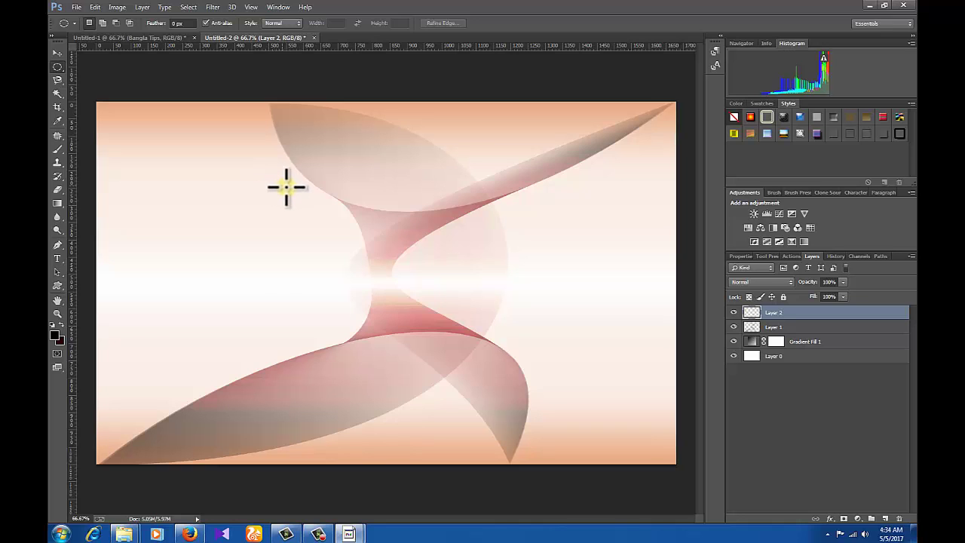
pyautogui.moveTo(287, 187); pyautogui.dragTo(538, 379)
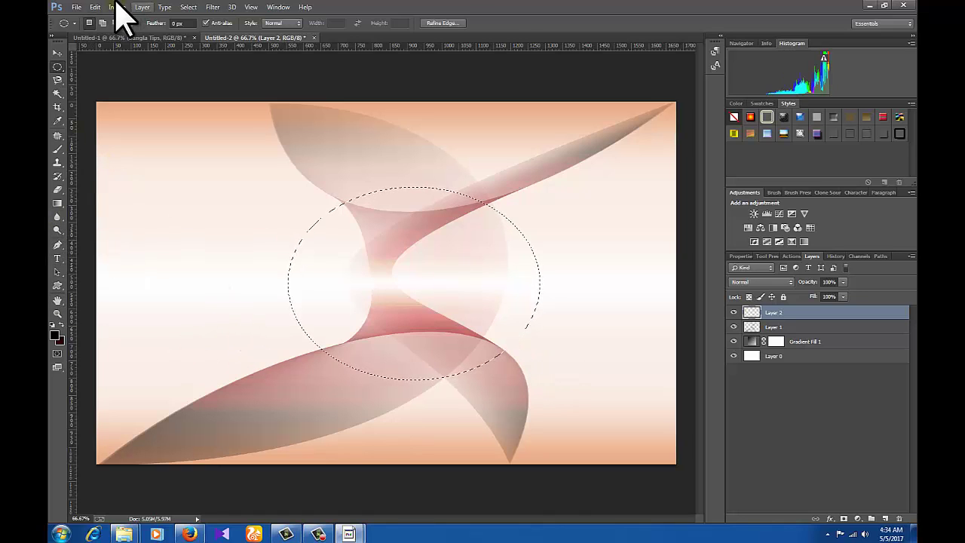
# Paint soft grey shading inside the oval's right and left edges with a large soft brush.
pyautogui.click(57, 148)
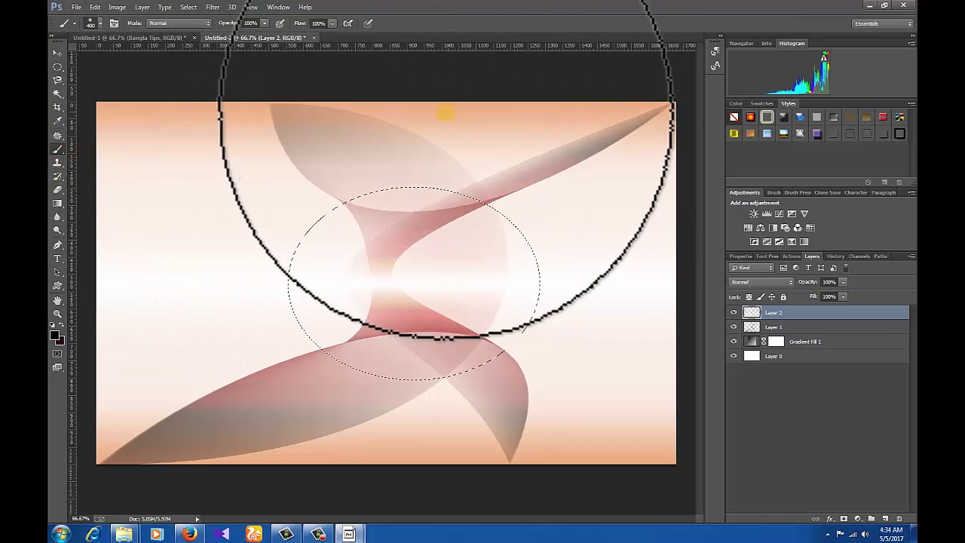
pyautogui.click(519, 157)
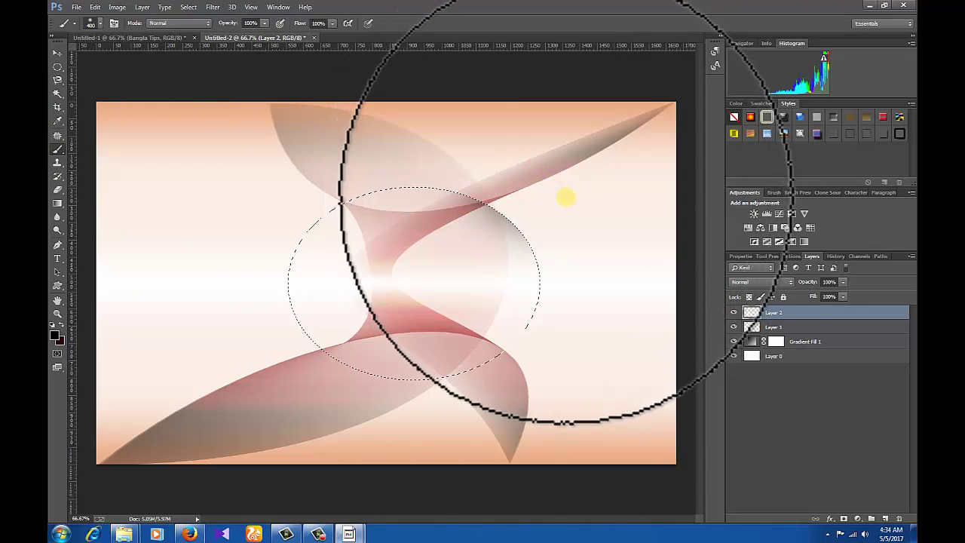
pyautogui.moveTo(593, 266); pyautogui.dragTo(442, 430)
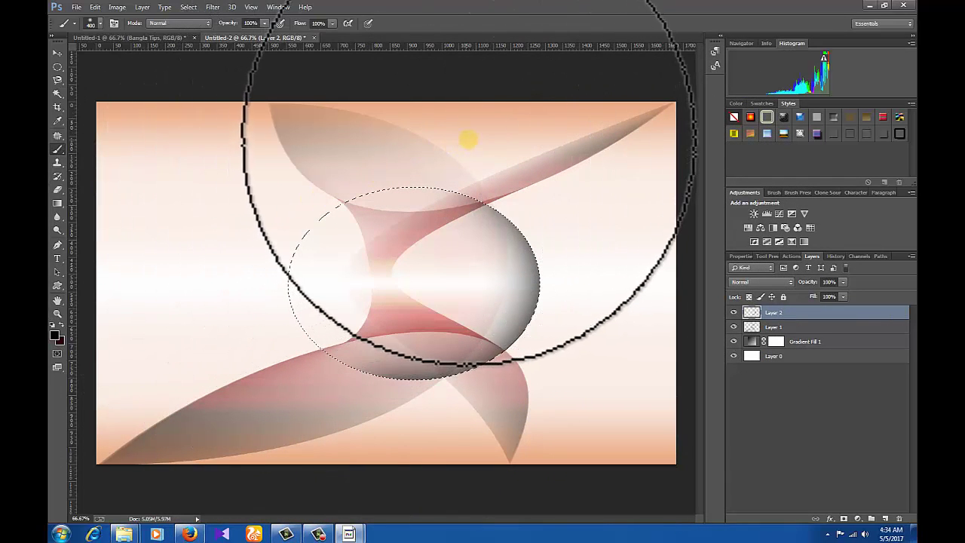
pyautogui.click(468, 139)
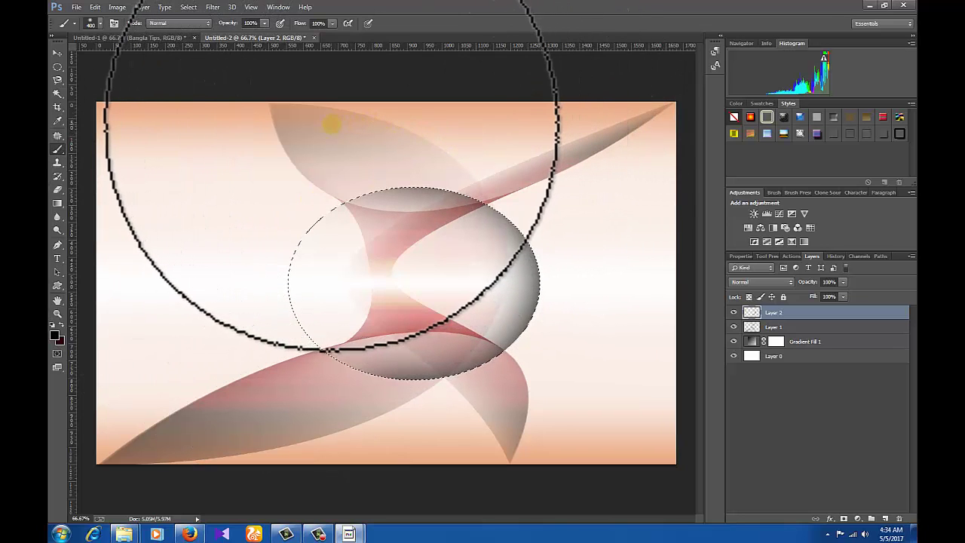
pyautogui.moveTo(369, 123)
pyautogui.mouseDown()
pyautogui.moveTo(247, 279)
pyautogui.moveTo(270, 364)
pyautogui.moveTo(400, 222)
pyautogui.mouseUp()
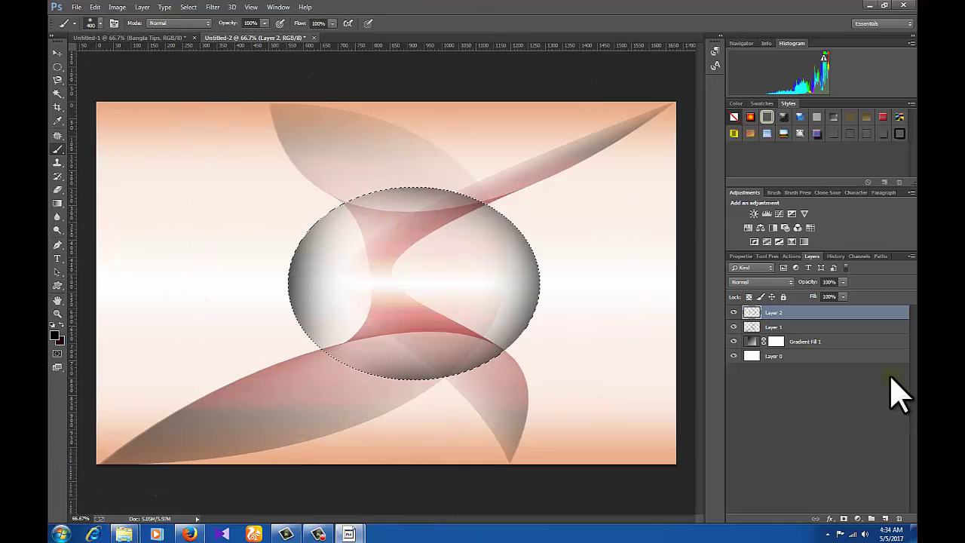
pyautogui.click(189, 8)
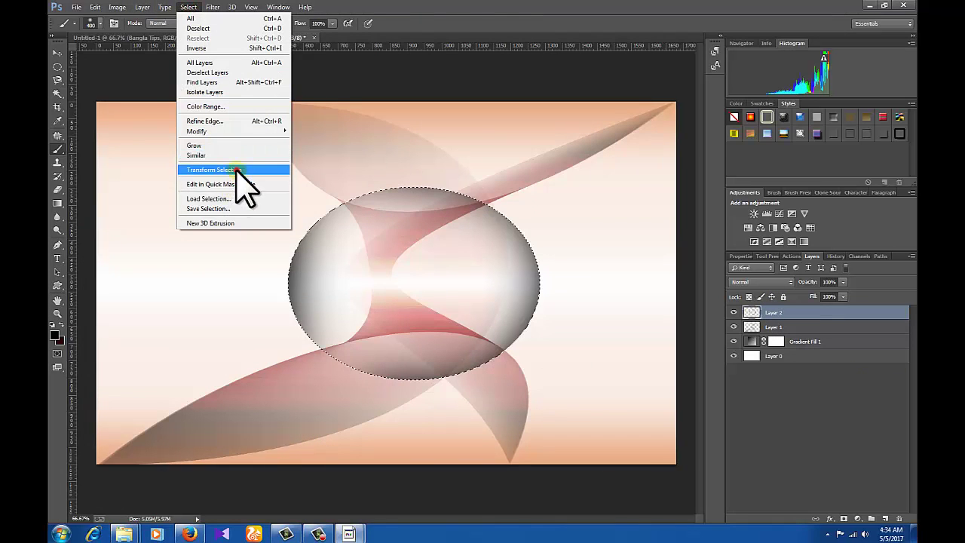
# Put a transform box around the elliptical selection and bring up Layer 2's blend mode list.
pyautogui.click(236, 170)
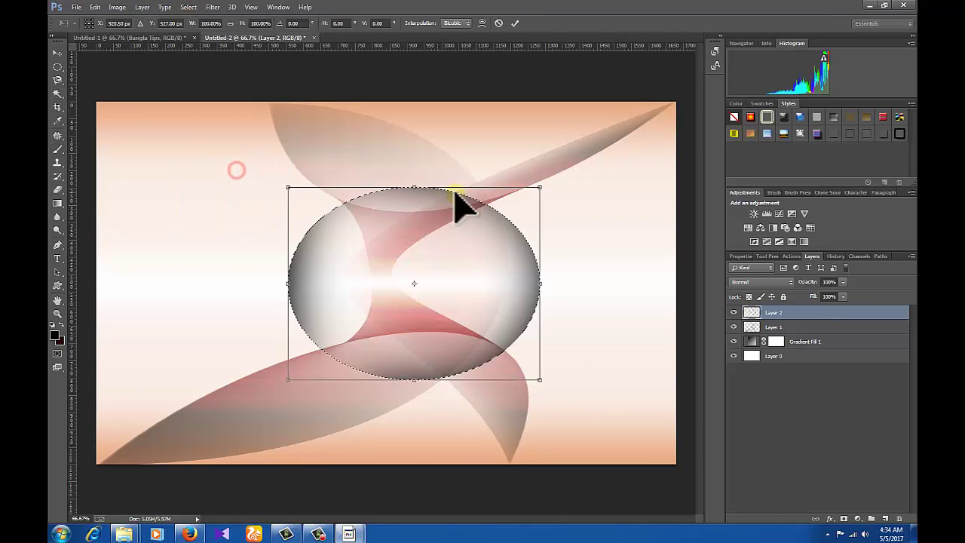
pyautogui.rightClick(472, 227)
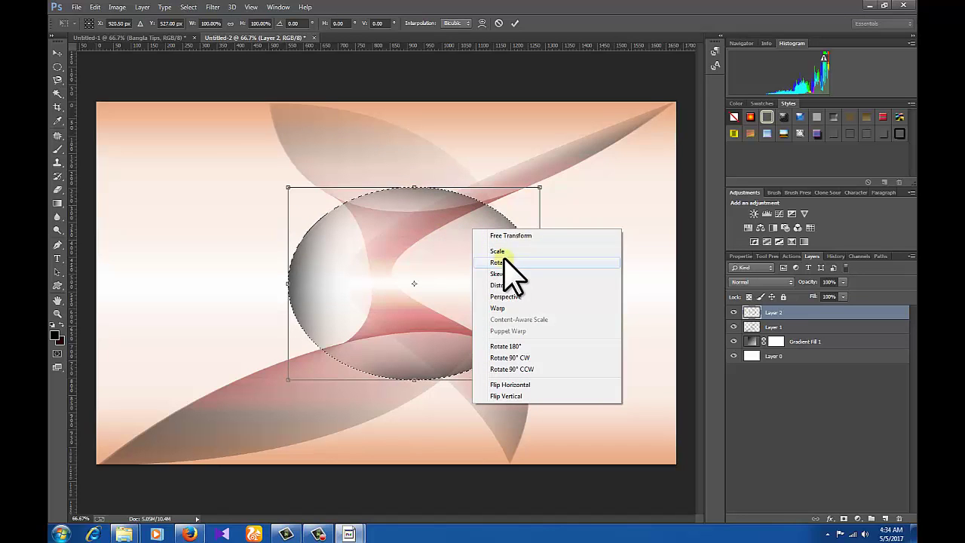
pyautogui.click(503, 260)
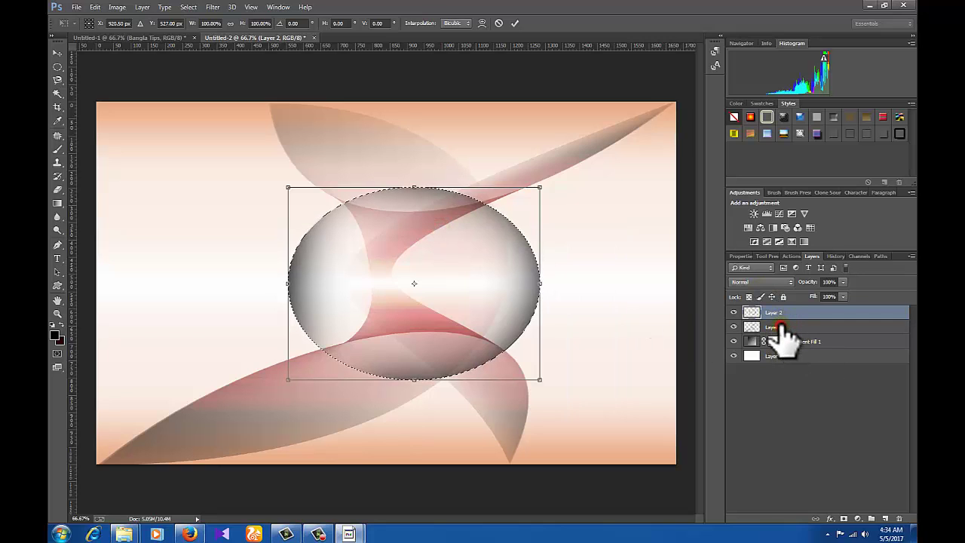
pyautogui.click(764, 282)
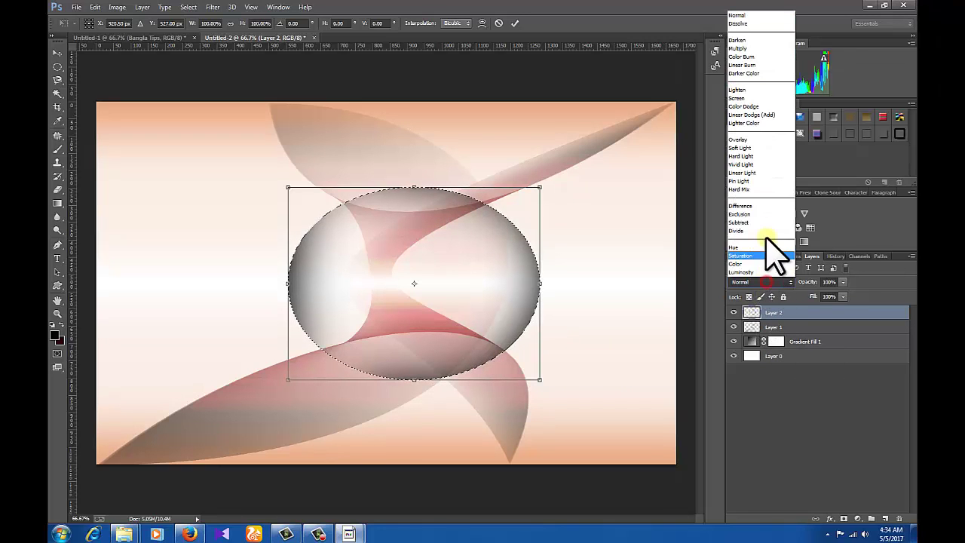
# Set Layer 2 to Vivid Light, then warp the selection's top edge down toward the middle.
pyautogui.click(749, 164)
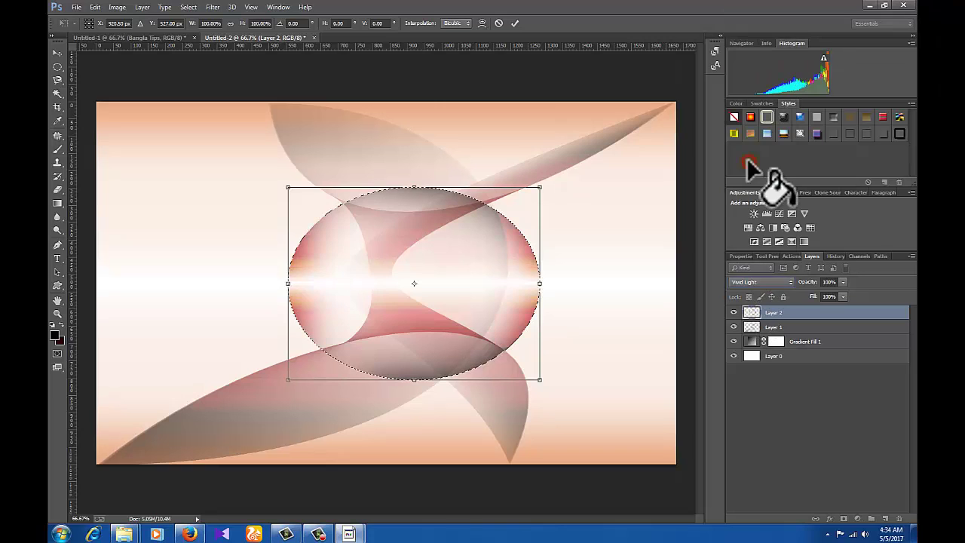
pyautogui.rightClick(446, 258)
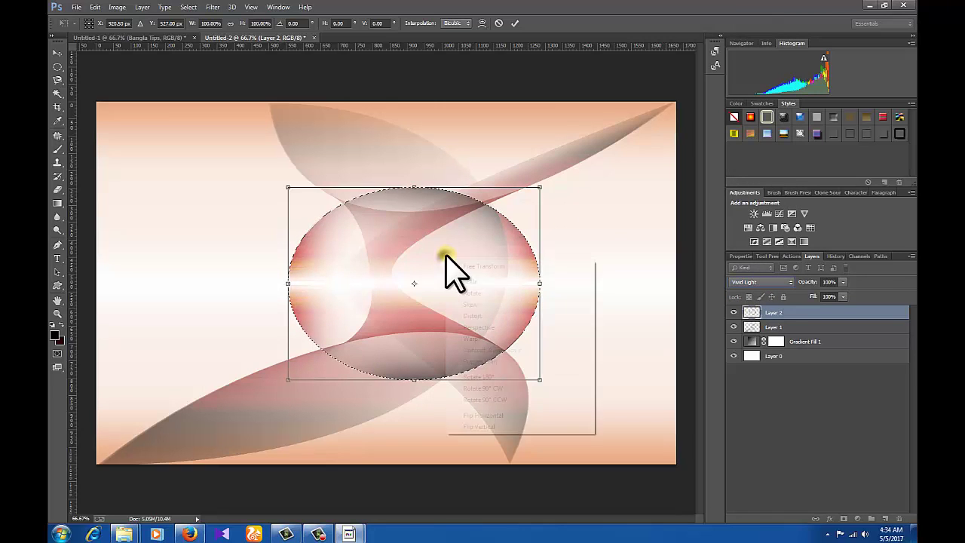
pyautogui.click(498, 338)
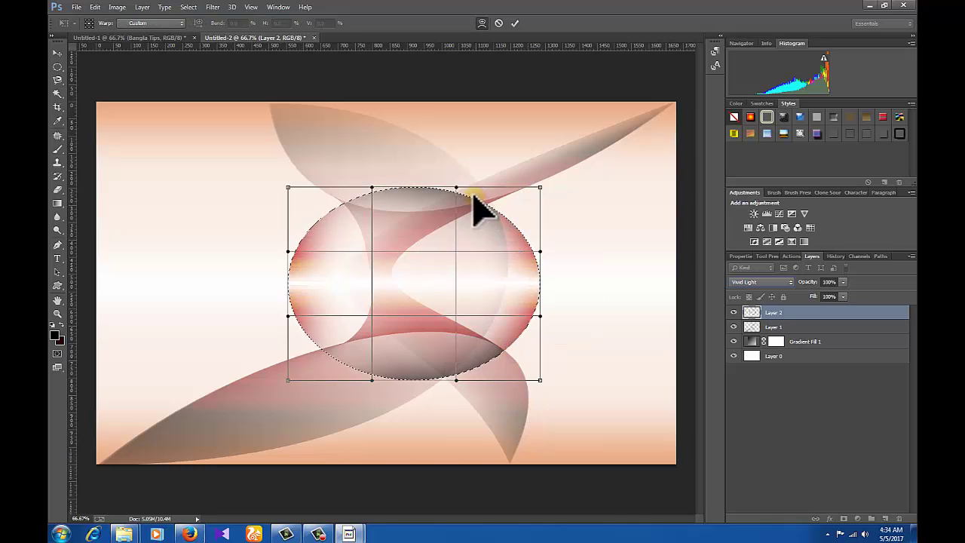
pyautogui.moveTo(456, 184)
pyautogui.mouseDown()
pyautogui.moveTo(417, 332)
pyautogui.moveTo(412, 431)
pyautogui.moveTo(422, 470)
pyautogui.moveTo(423, 461)
pyautogui.mouseUp()
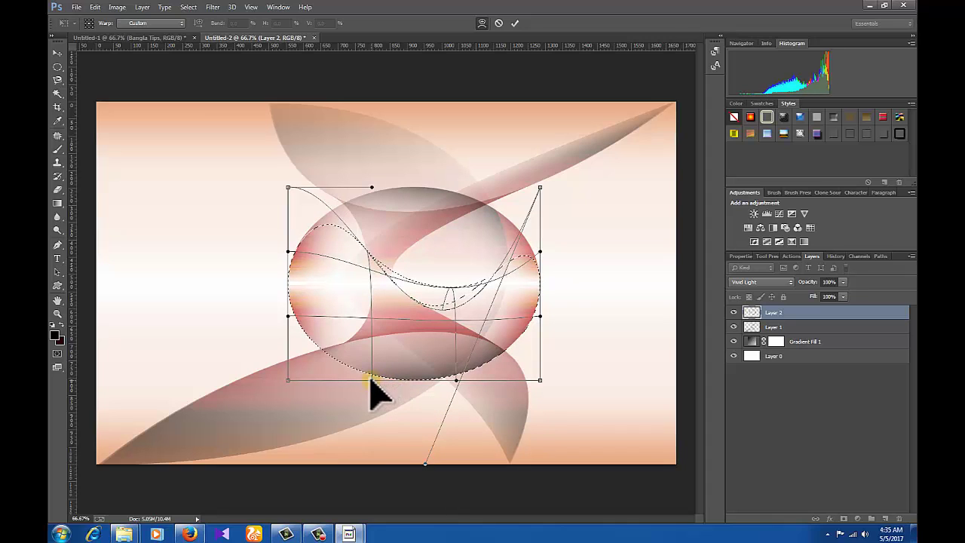
# Drag the warp mesh and corner handles to the canvas corners, twisting the selection into a ribbon.
pyautogui.moveTo(370, 380); pyautogui.dragTo(427, 284)
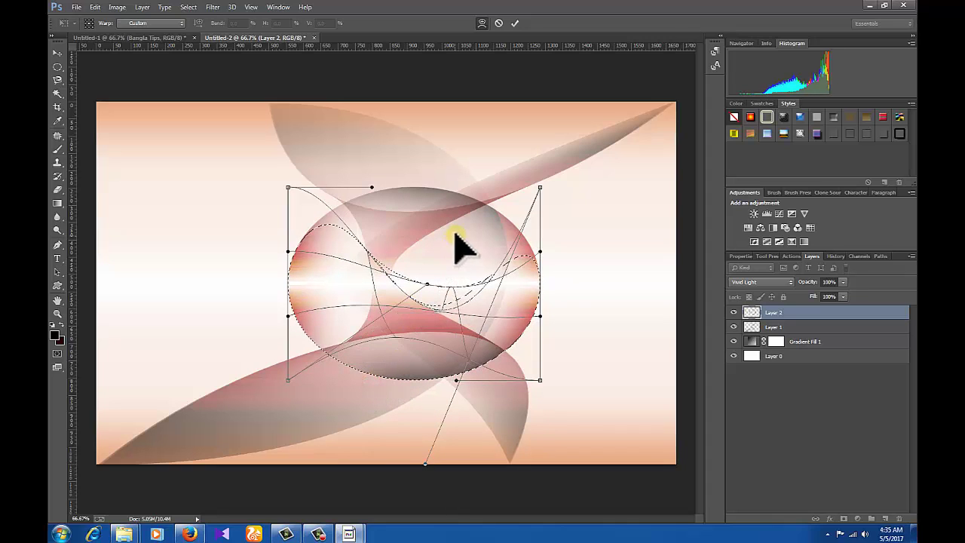
pyautogui.moveTo(455, 235)
pyautogui.mouseDown()
pyautogui.moveTo(560, 92)
pyautogui.moveTo(559, 101)
pyautogui.mouseUp()
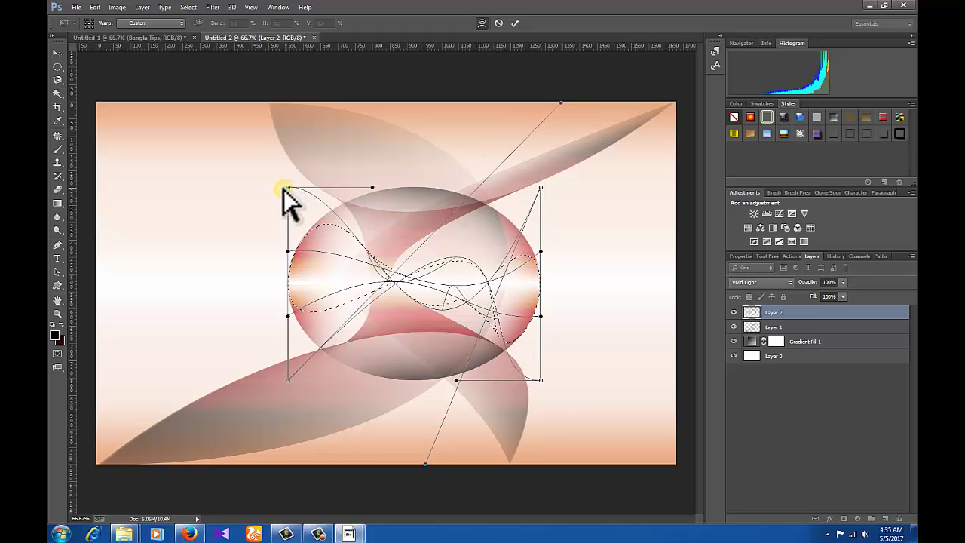
pyautogui.moveTo(287, 189)
pyautogui.mouseDown()
pyautogui.moveTo(270, 191)
pyautogui.moveTo(201, 159)
pyautogui.mouseUp()
pyautogui.moveTo(132, 127); pyautogui.dragTo(97, 105)
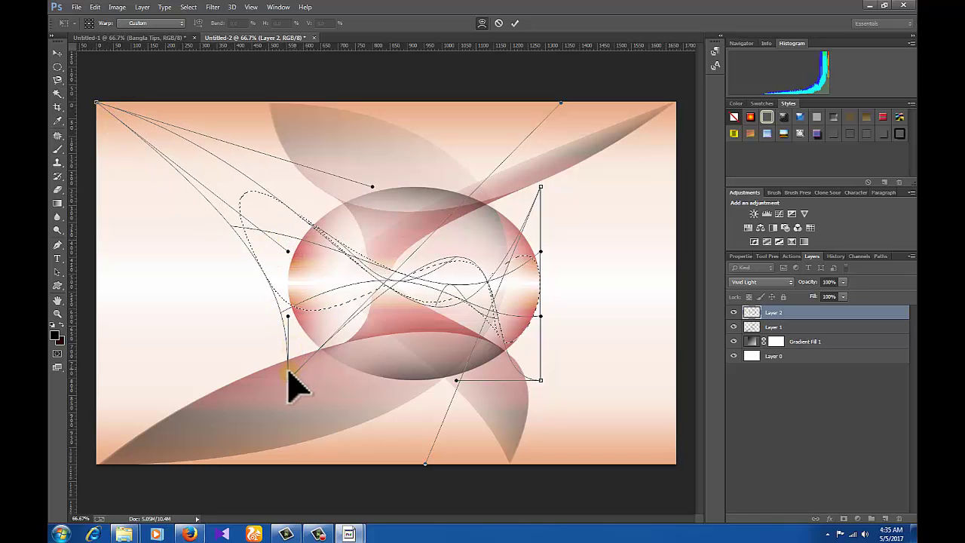
pyautogui.moveTo(287, 380)
pyautogui.mouseDown()
pyautogui.moveTo(254, 410)
pyautogui.moveTo(198, 423)
pyautogui.moveTo(147, 407)
pyautogui.moveTo(95, 463)
pyautogui.mouseUp()
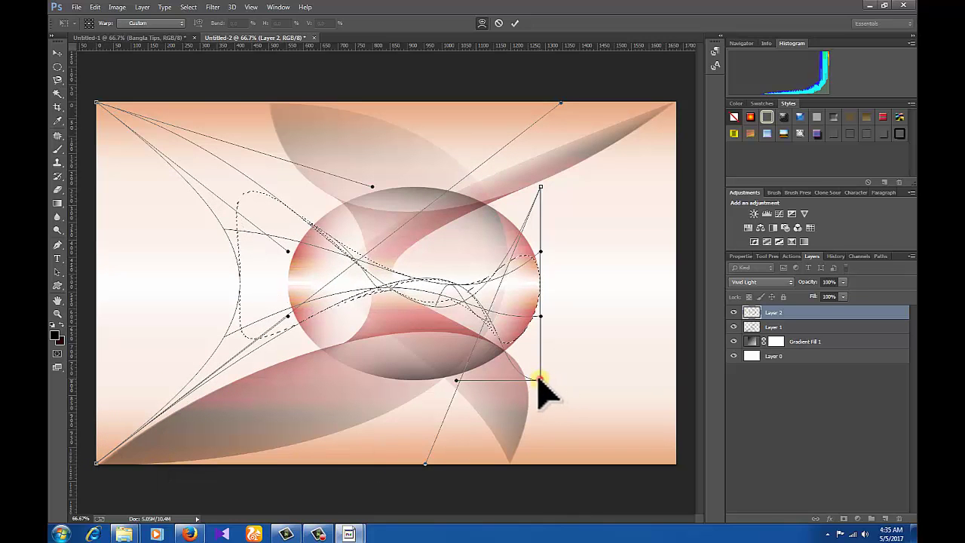
pyautogui.moveTo(539, 379); pyautogui.dragTo(676, 464)
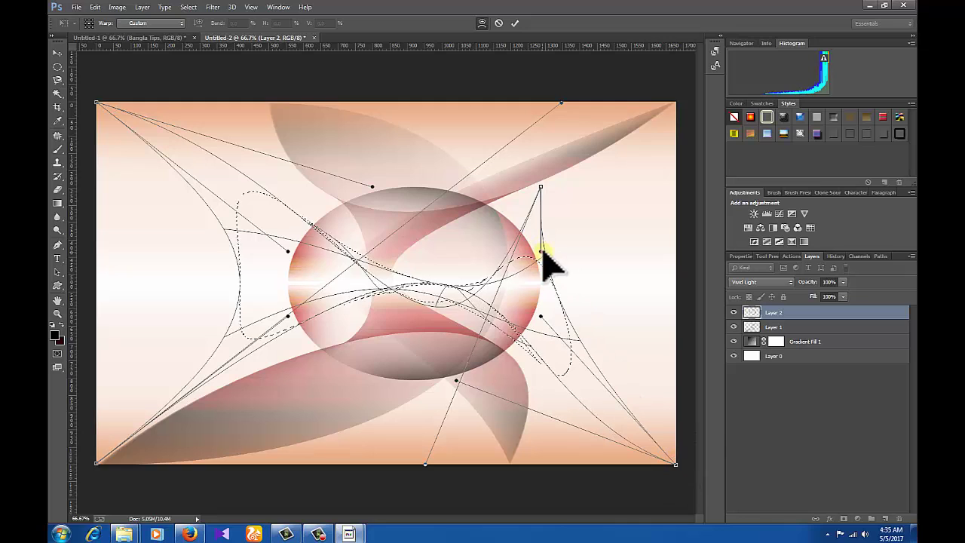
pyautogui.moveTo(543, 251)
pyautogui.mouseDown()
pyautogui.moveTo(610, 220)
pyautogui.moveTo(636, 179)
pyautogui.mouseUp()
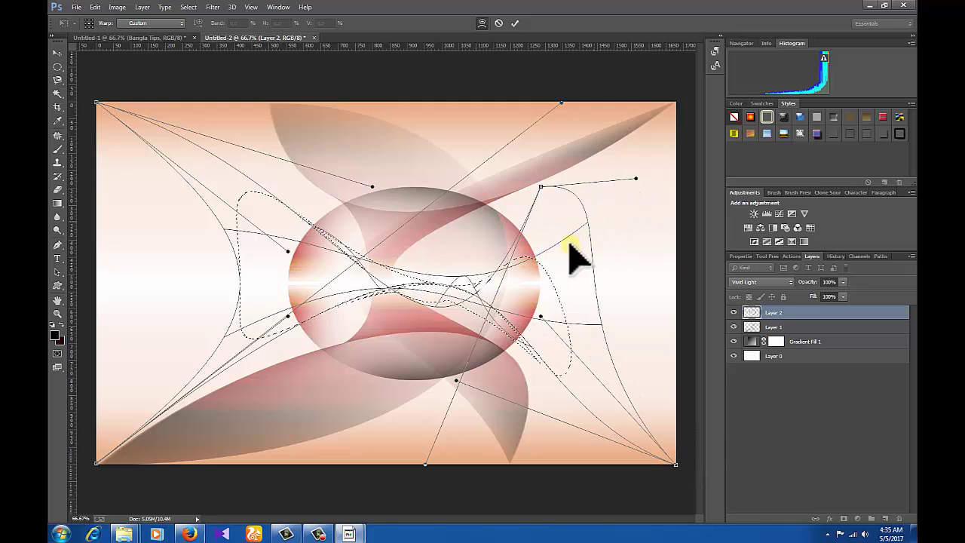
pyautogui.moveTo(570, 245)
pyautogui.mouseDown()
pyautogui.moveTo(555, 258)
pyautogui.moveTo(499, 266)
pyautogui.moveTo(446, 254)
pyautogui.moveTo(430, 199)
pyautogui.moveTo(547, 202)
pyautogui.moveTo(673, 142)
pyautogui.moveTo(670, 105)
pyautogui.mouseUp()
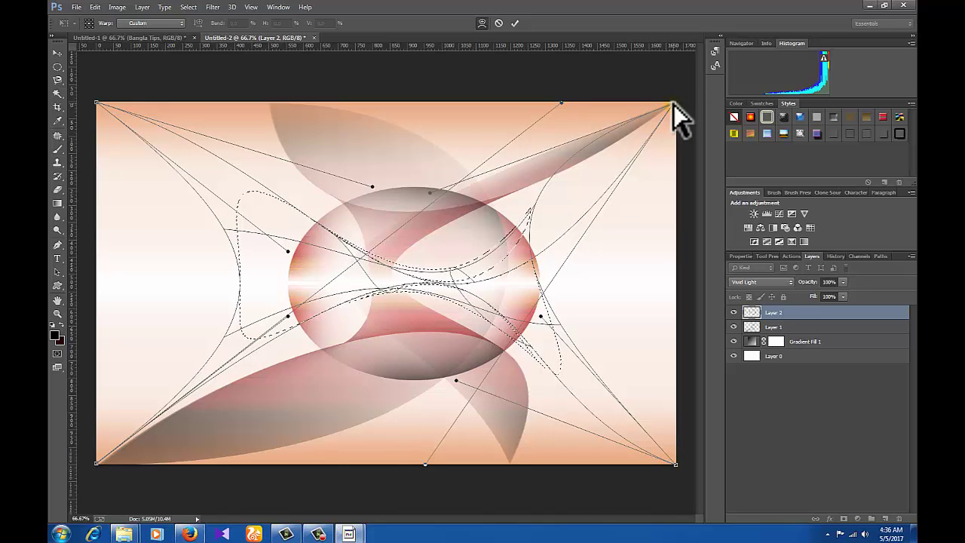
# Apply the warp, fill the ribbon selection with dark red, and toggle Layer 1's visibility to compare.
pyautogui.press('Return')
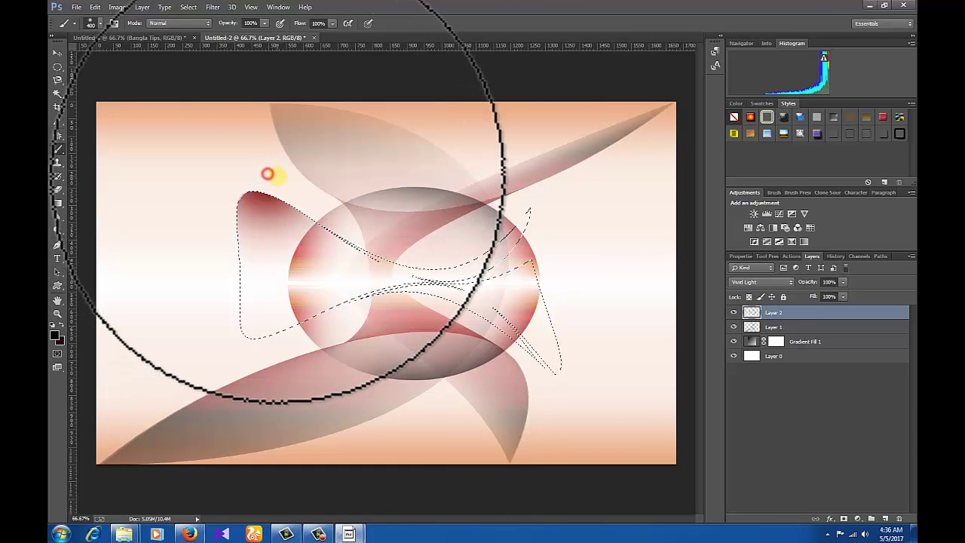
pyautogui.moveTo(279, 191)
pyautogui.mouseDown()
pyautogui.moveTo(458, 264)
pyautogui.moveTo(260, 290)
pyautogui.mouseUp()
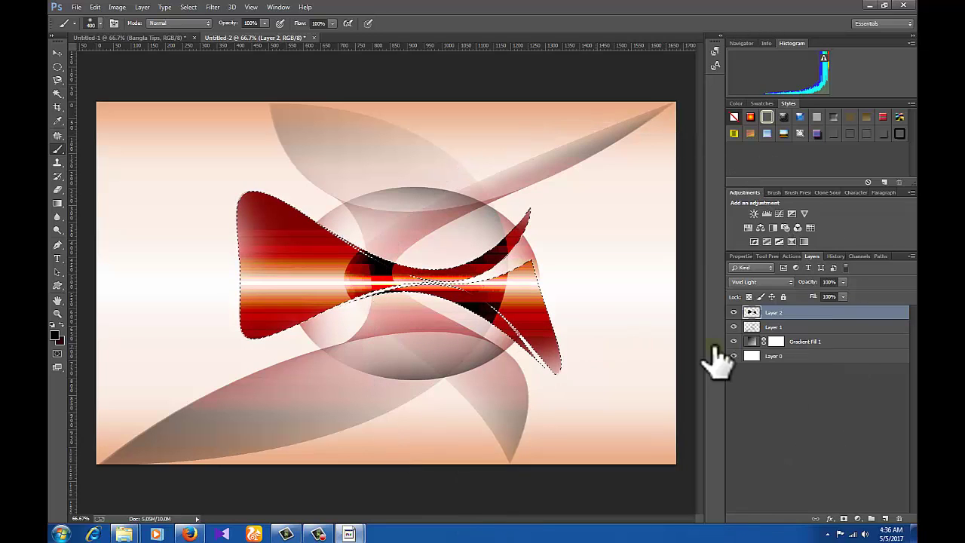
pyautogui.click(733, 327)
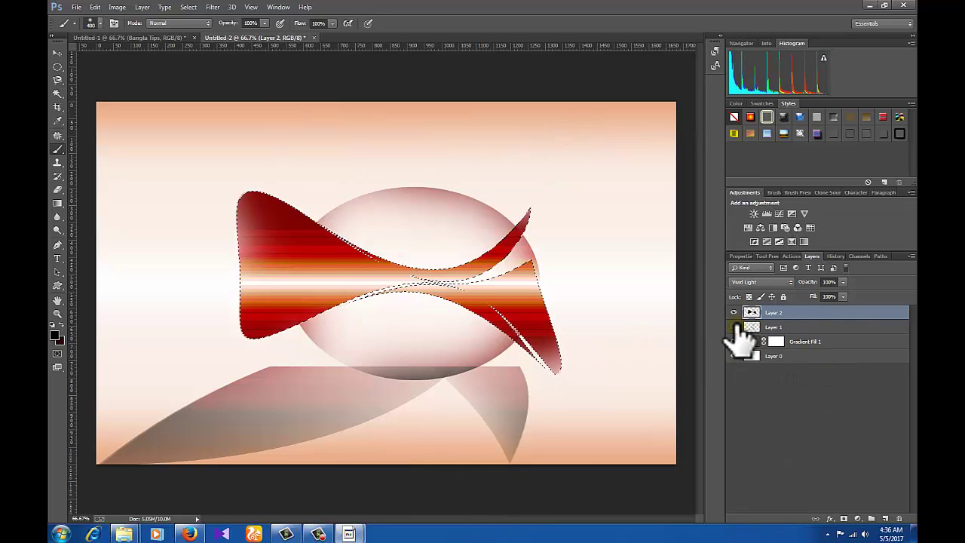
pyautogui.click(735, 327)
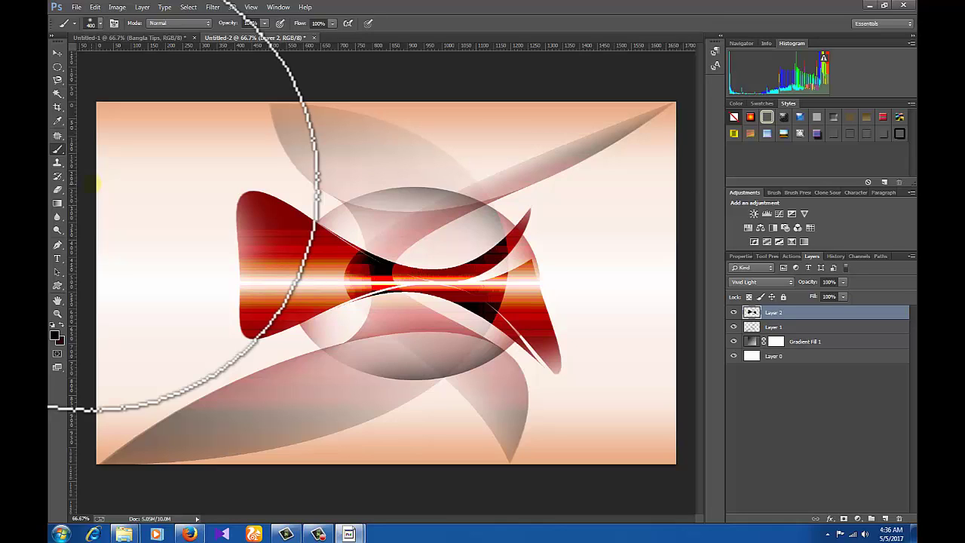
# Add a Multiply drop shadow to Layer 2 at 14 px distance and 75% opacity.
pyautogui.doubleClick(836, 311)
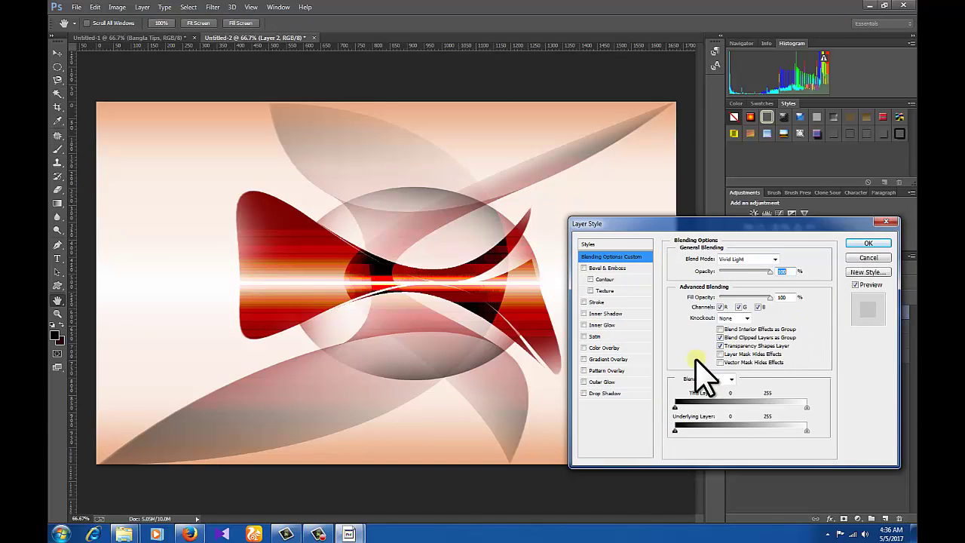
pyautogui.click(629, 392)
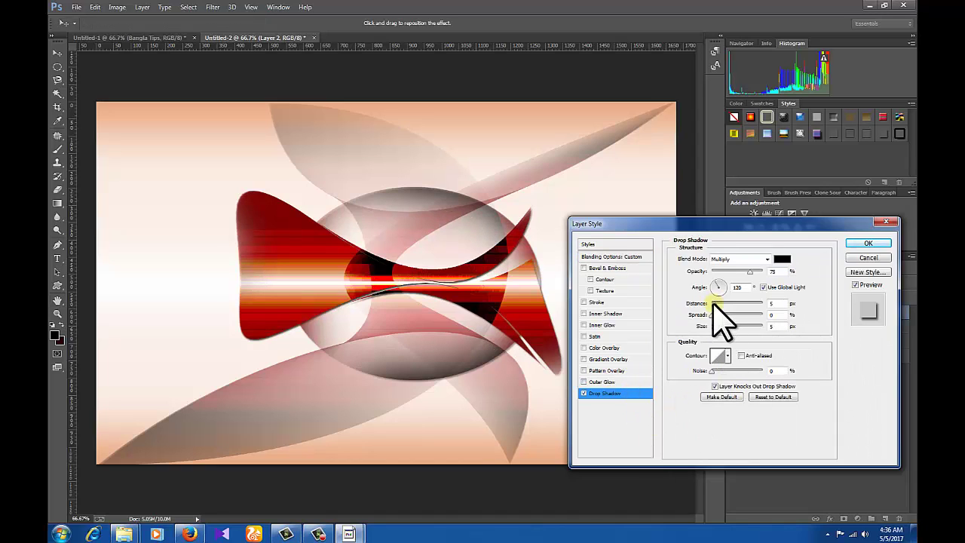
pyautogui.moveTo(713, 304)
pyautogui.mouseDown()
pyautogui.moveTo(729, 306)
pyautogui.moveTo(717, 305)
pyautogui.moveTo(728, 319)
pyautogui.moveTo(715, 319)
pyautogui.mouseUp()
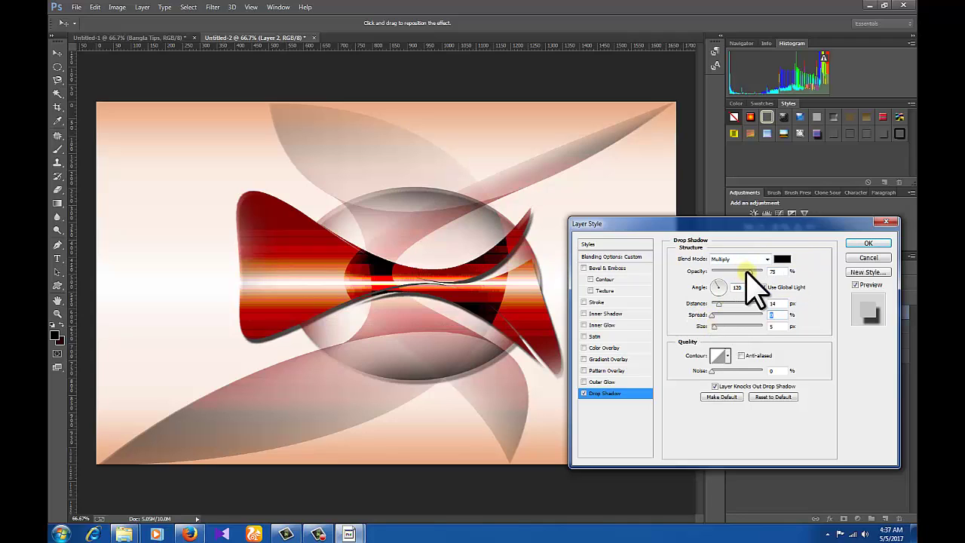
pyautogui.moveTo(746, 271)
pyautogui.mouseDown()
pyautogui.moveTo(738, 272)
pyautogui.moveTo(747, 271)
pyautogui.mouseUp()
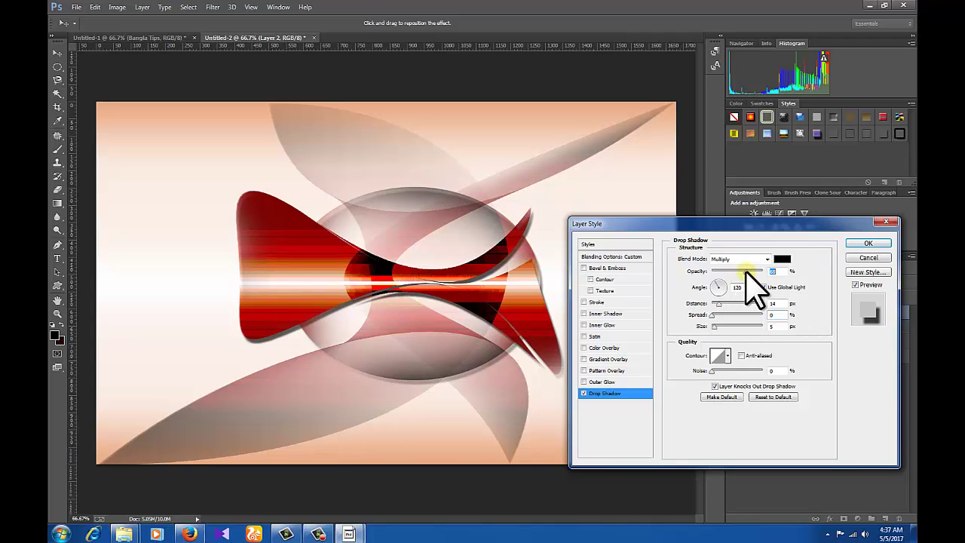
pyautogui.click(744, 259)
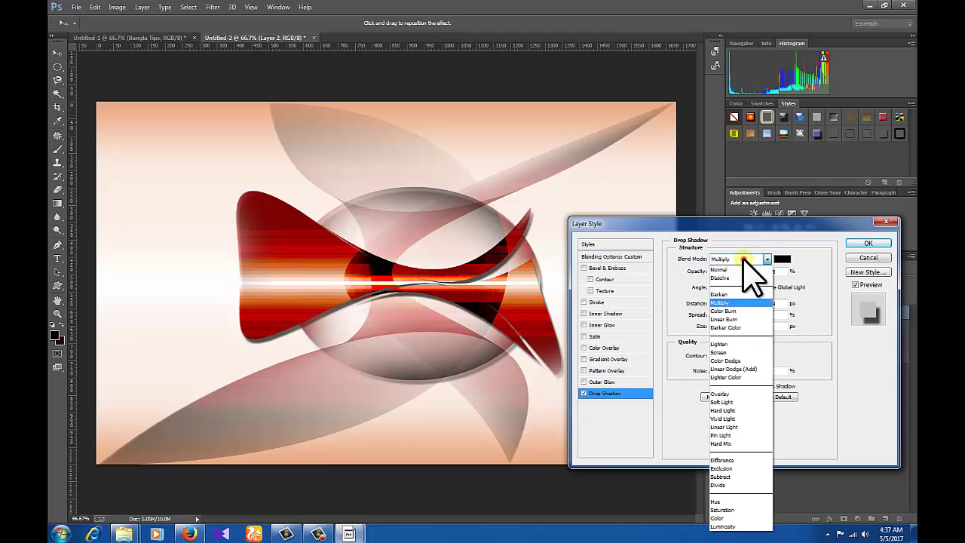
pyautogui.click(744, 259)
pyautogui.click(861, 256)
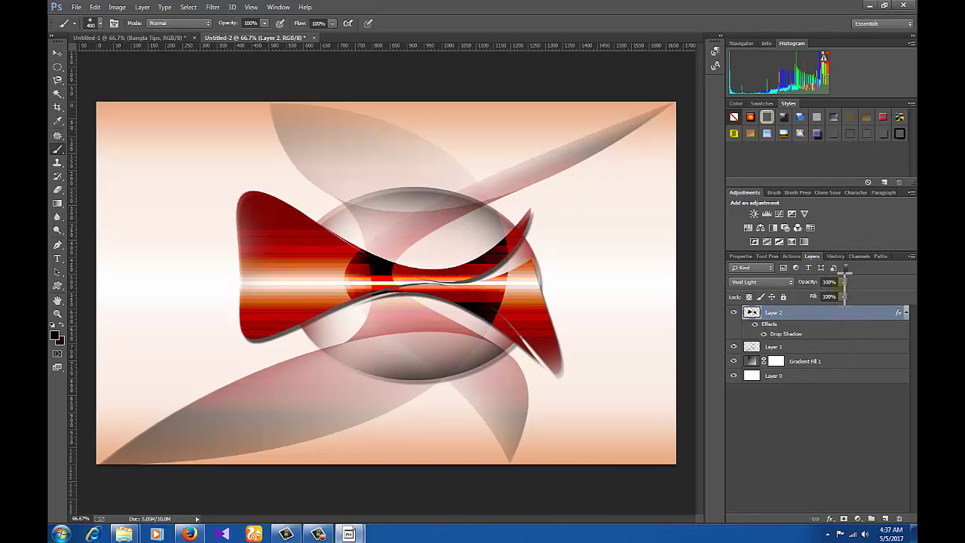
# Lower the red ribbon's opacity and type 'Bangla tips' in the upper-left corner.
pyautogui.moveTo(854, 295)
pyautogui.mouseDown()
pyautogui.moveTo(837, 305)
pyautogui.moveTo(808, 295)
pyautogui.moveTo(879, 303)
pyautogui.mouseUp()
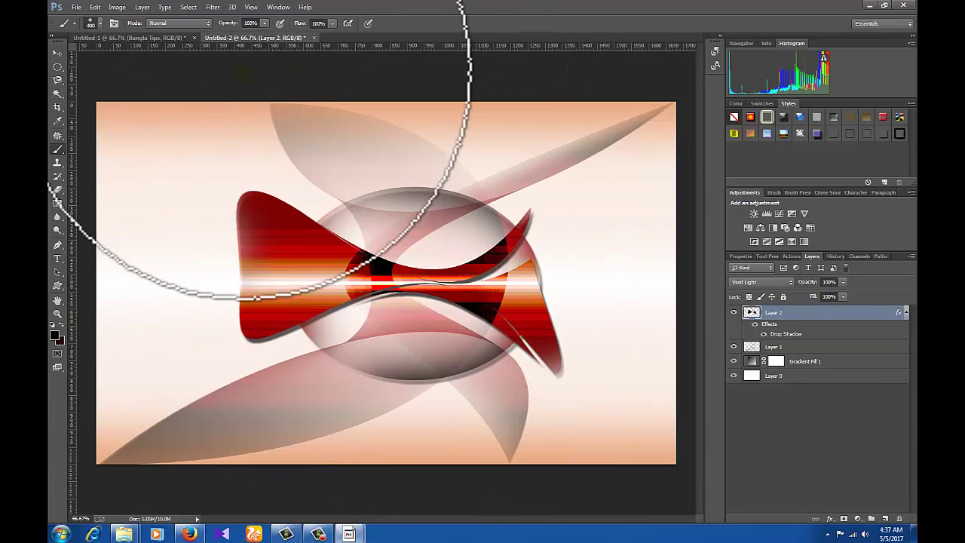
pyautogui.click(58, 259)
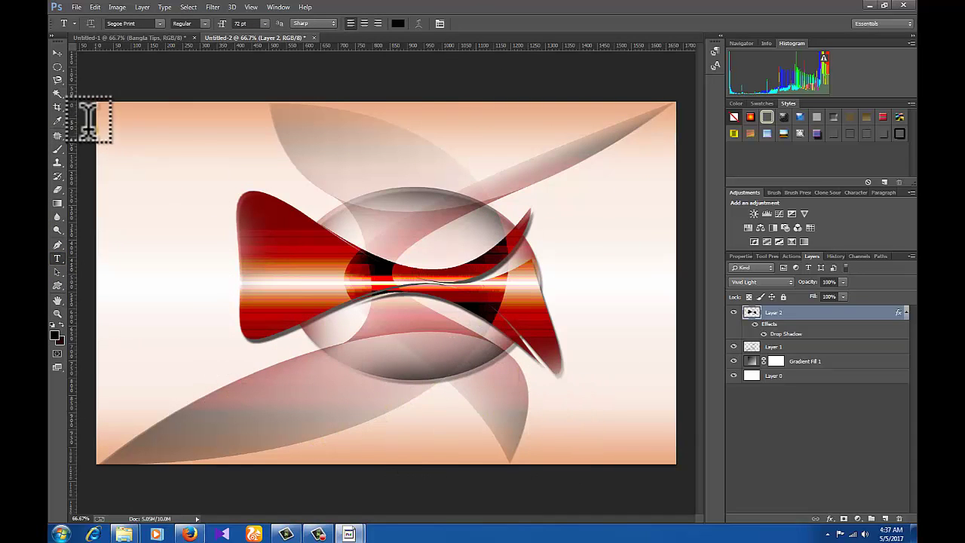
pyautogui.click(129, 140)
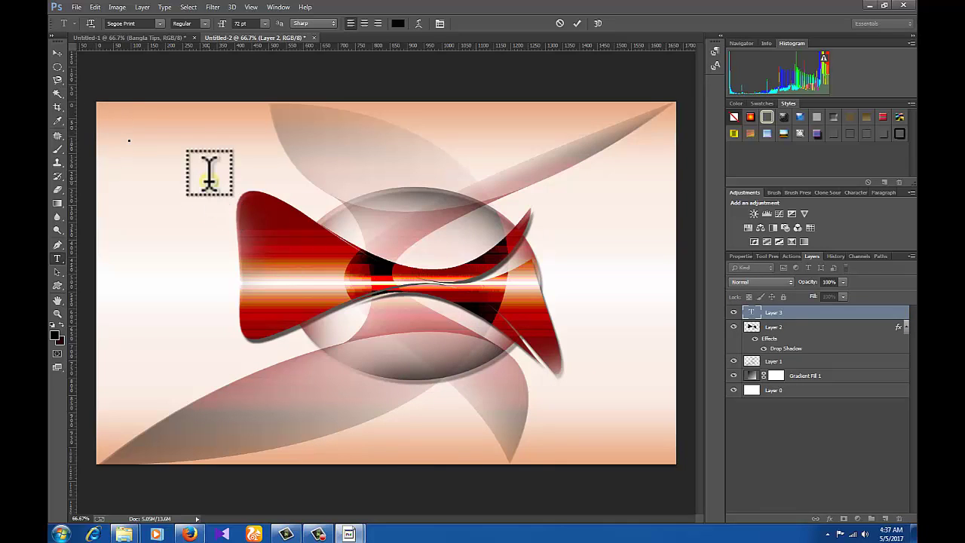
pyautogui.write('bA')
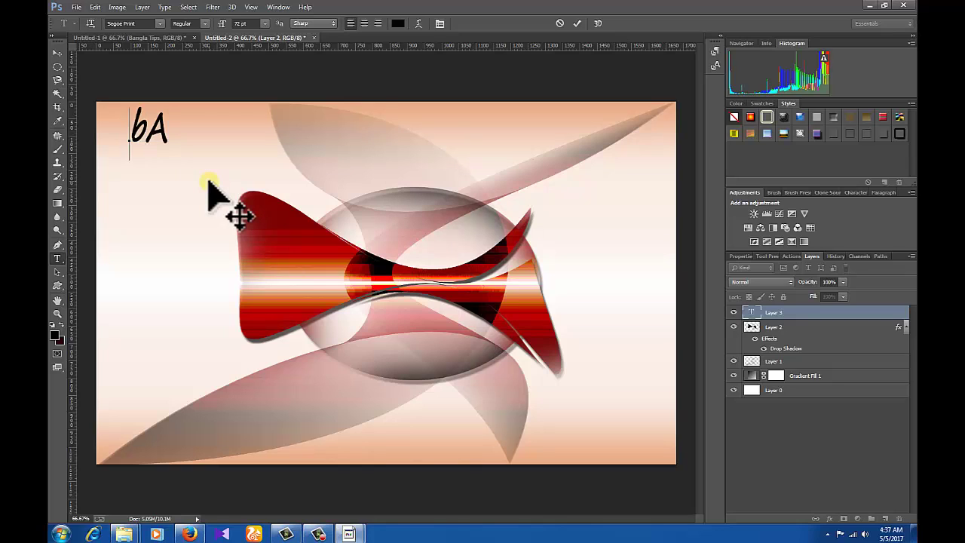
pyautogui.press('BackSpace')
pyautogui.press('BackSpace')
pyautogui.write('b')
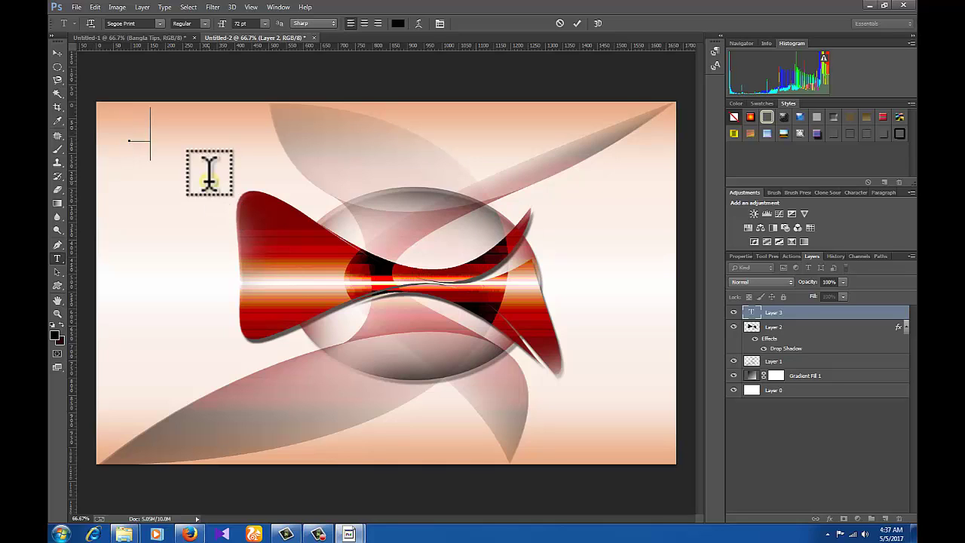
pyautogui.write('Ba')
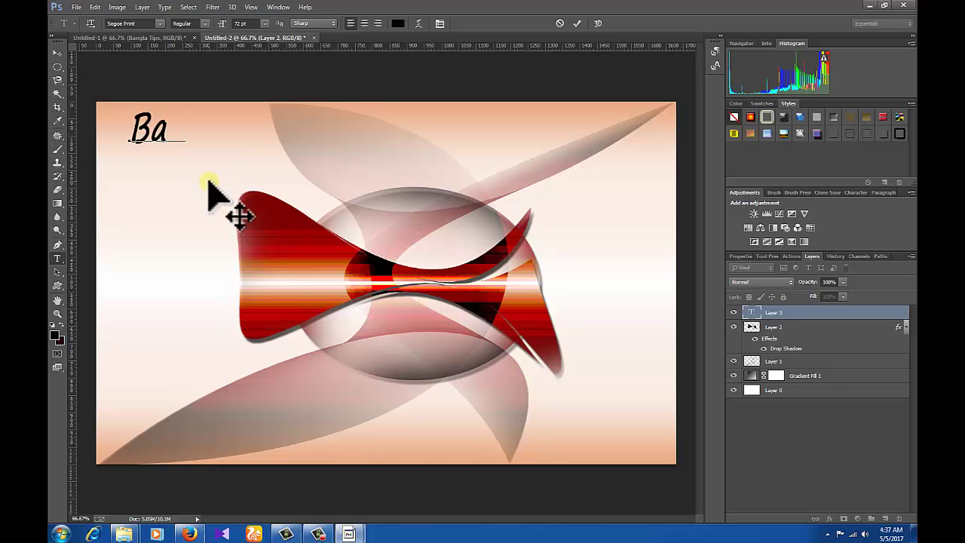
pyautogui.write('ngla')
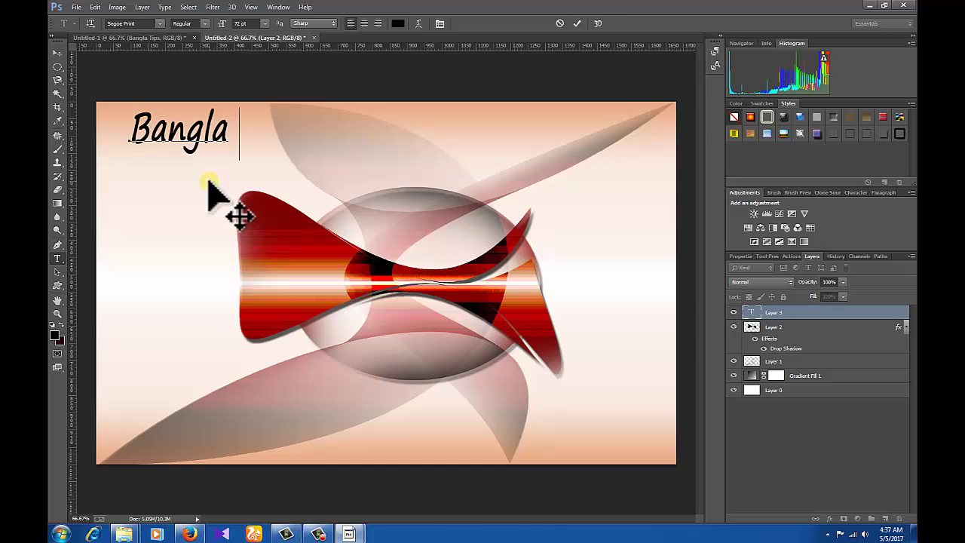
pyautogui.write(' tips')
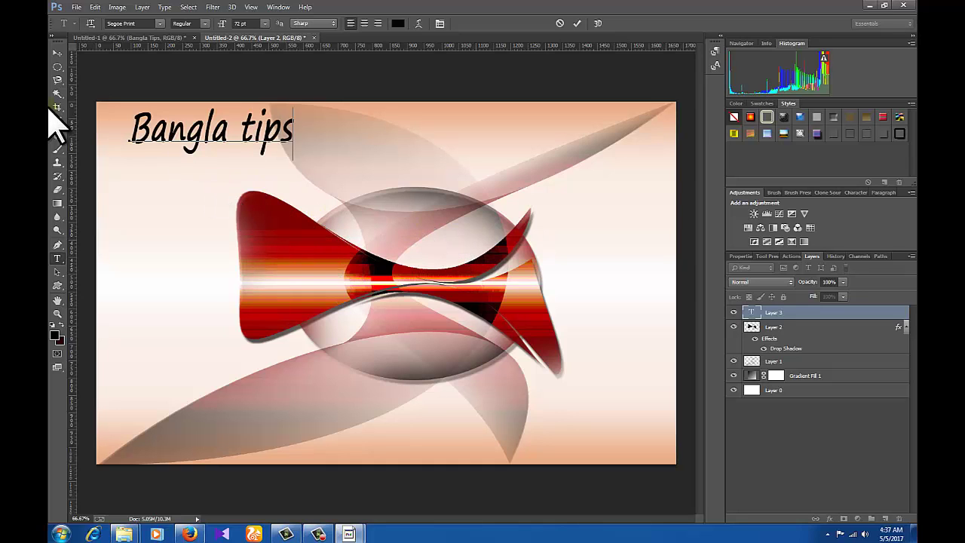
# Resize the whole 'Bangla tips' text to 48 pt.
pyautogui.hotkey('ctrl', 'a')
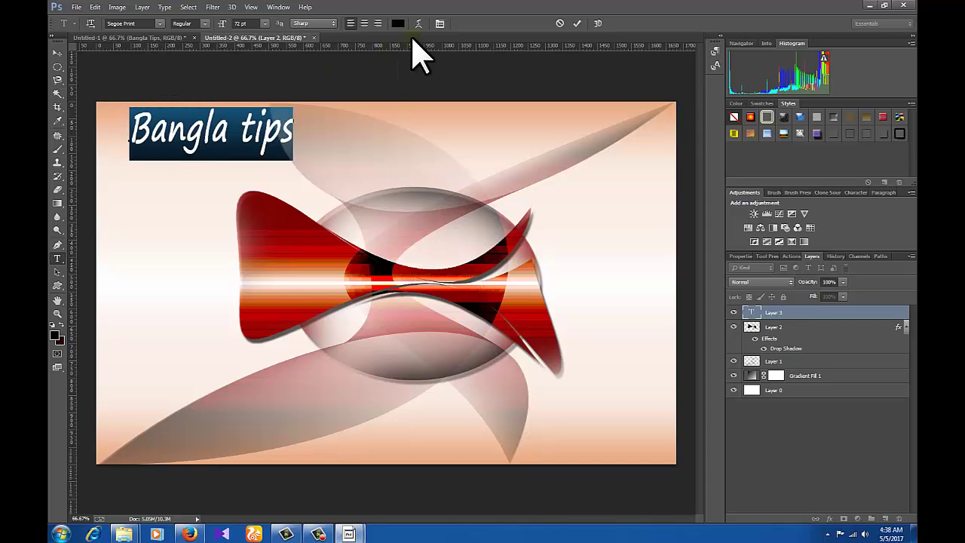
pyautogui.click(263, 25)
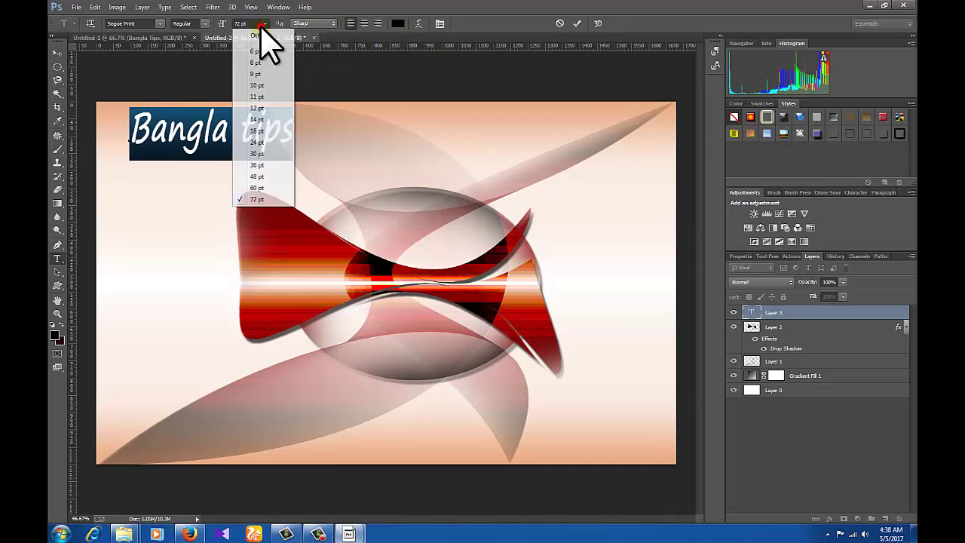
pyautogui.click(258, 177)
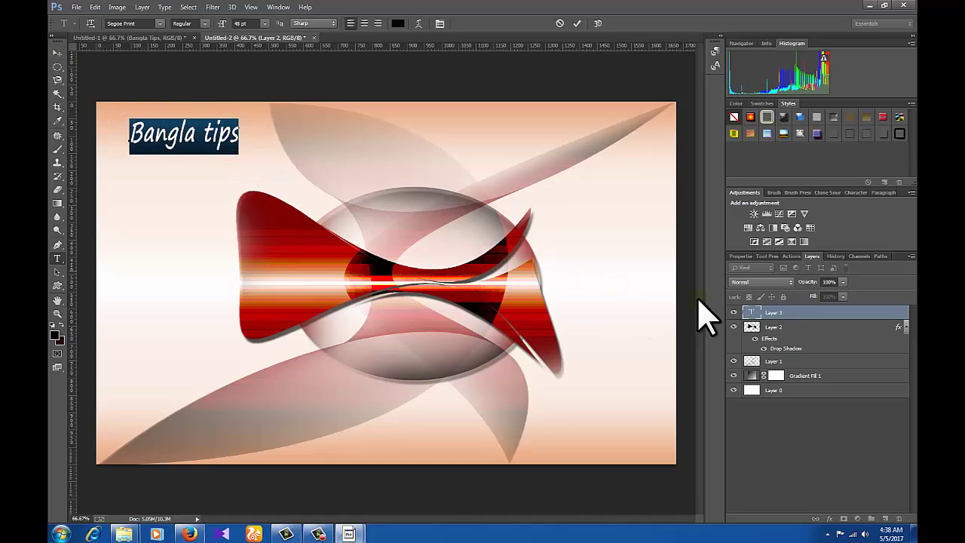
# Commit the 'Bangla tips' text, set it to Overlay blending, and shift it slightly lower.
pyautogui.click(756, 286)
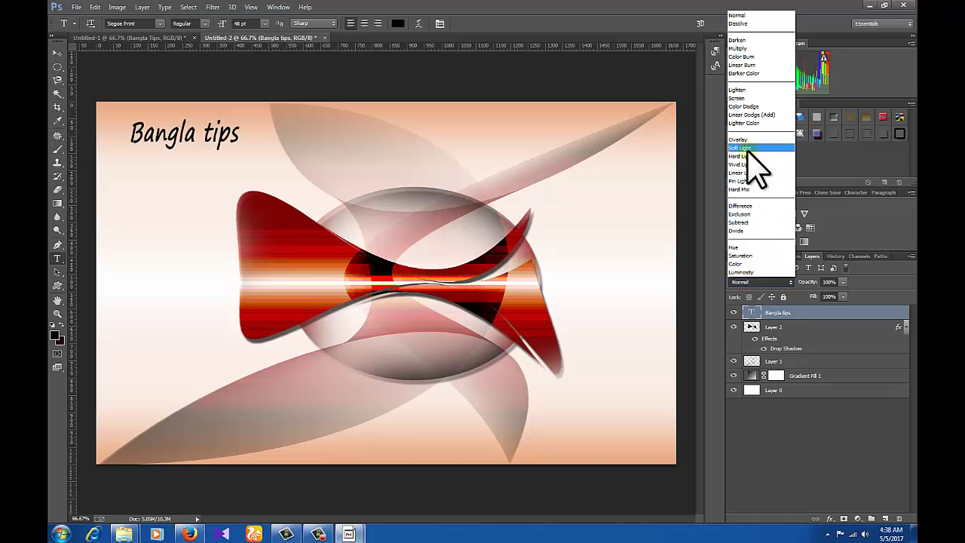
pyautogui.click(743, 140)
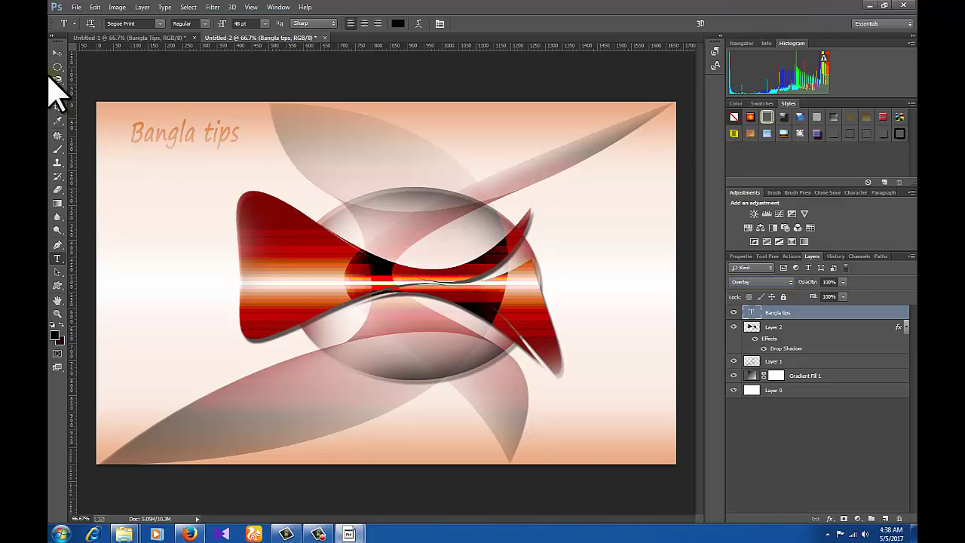
pyautogui.click(57, 52)
pyautogui.moveTo(168, 146); pyautogui.dragTo(161, 172)
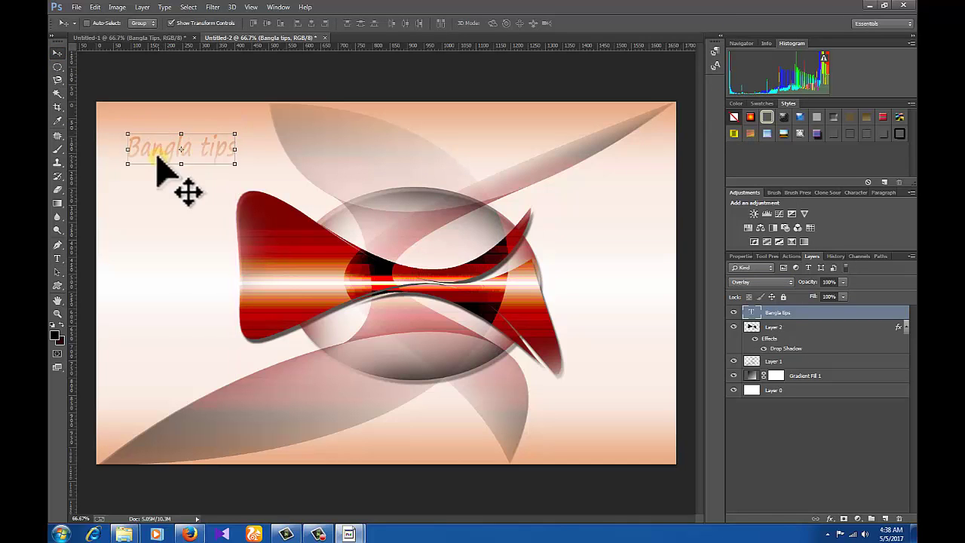
# Give the 'Bangla tips' type layer a drop shadow.
pyautogui.doubleClick(846, 316)
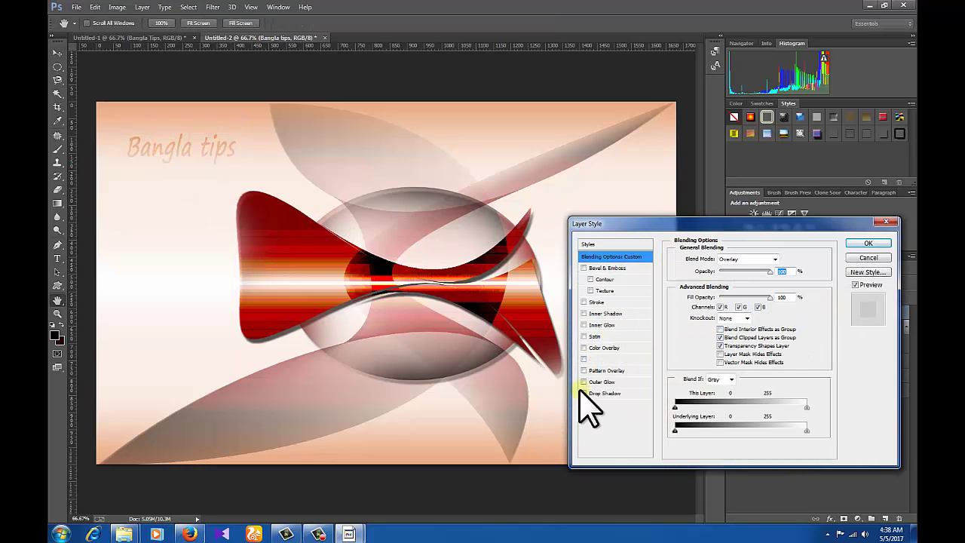
pyautogui.click(585, 393)
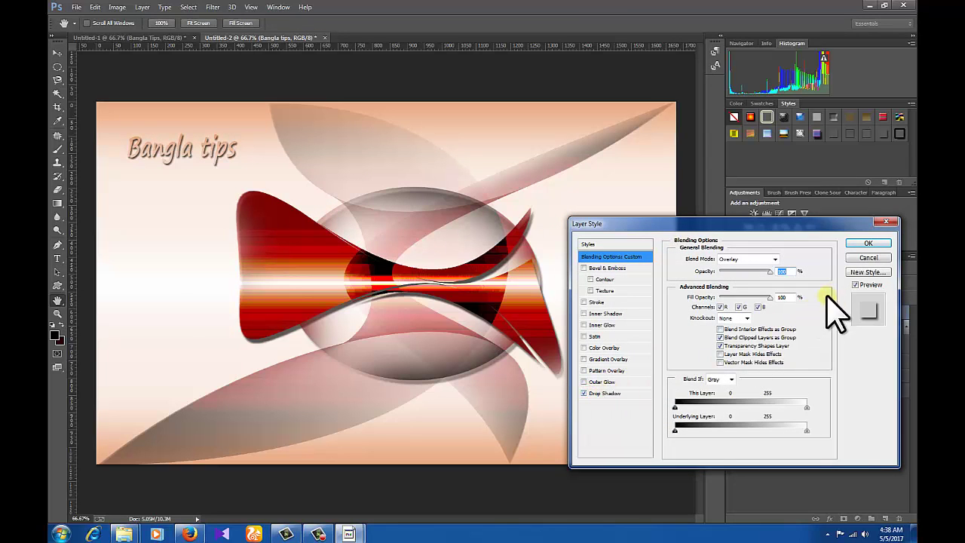
pyautogui.click(868, 244)
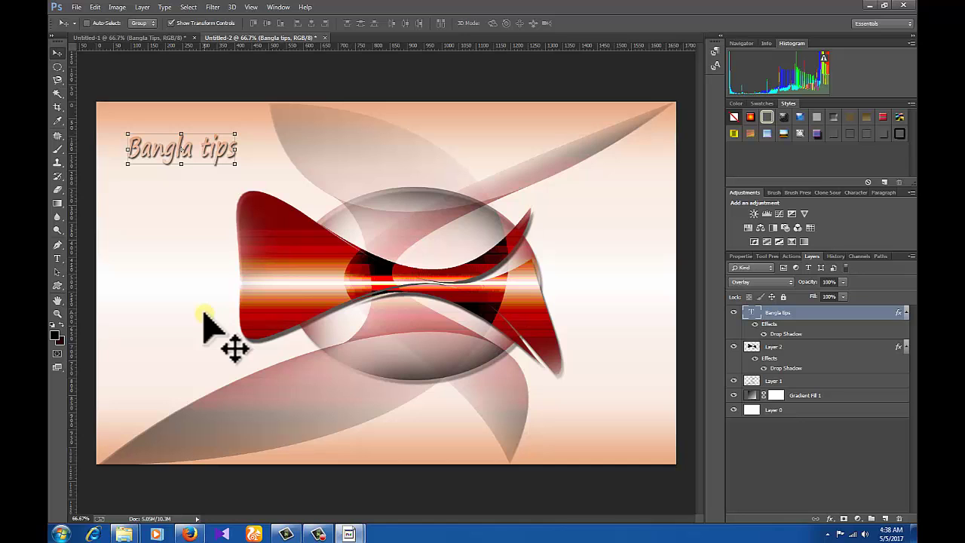
# Open the New document dialog, preset to 1680 × 1050 px at 72 ppi.
pyautogui.click(77, 9)
pyautogui.click(87, 19)
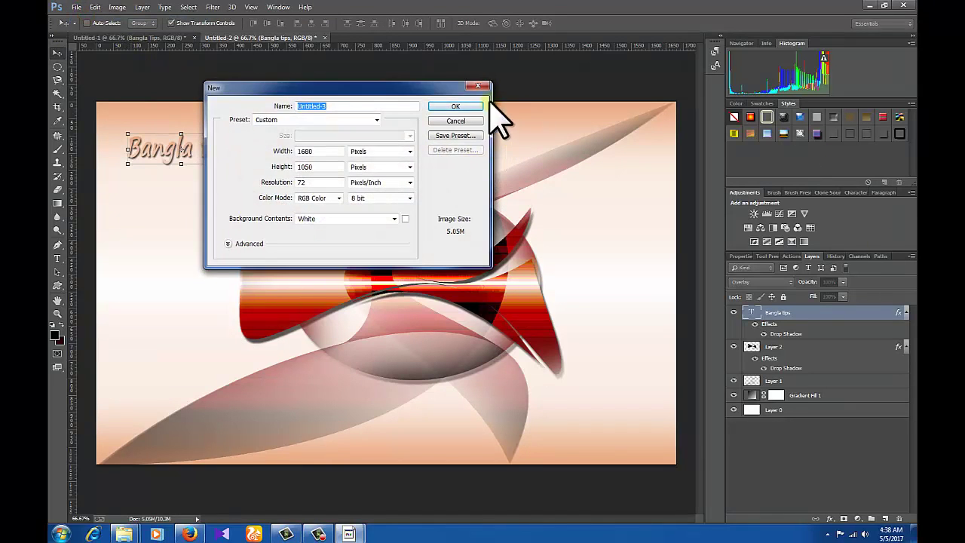